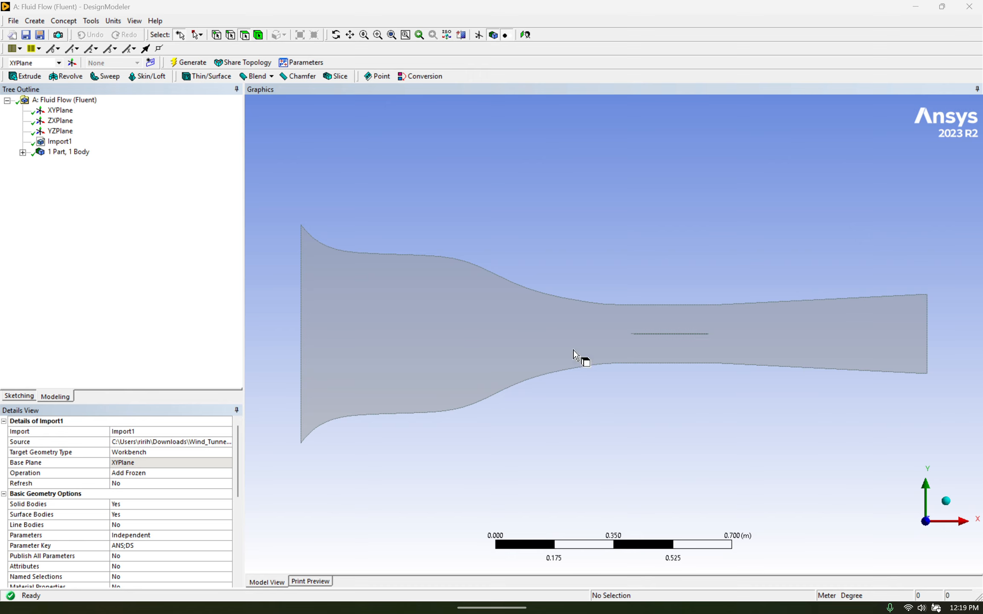
Inspect the imported wind tunnel surface around the thin plate in the test section
{"action": "scroll", "coordinate": [711, 338], "scroll_direction": "up", "scroll_amount": 5}
{"action": "scroll", "coordinate": [813, 343], "scroll_direction": "up", "scroll_amount": 2}
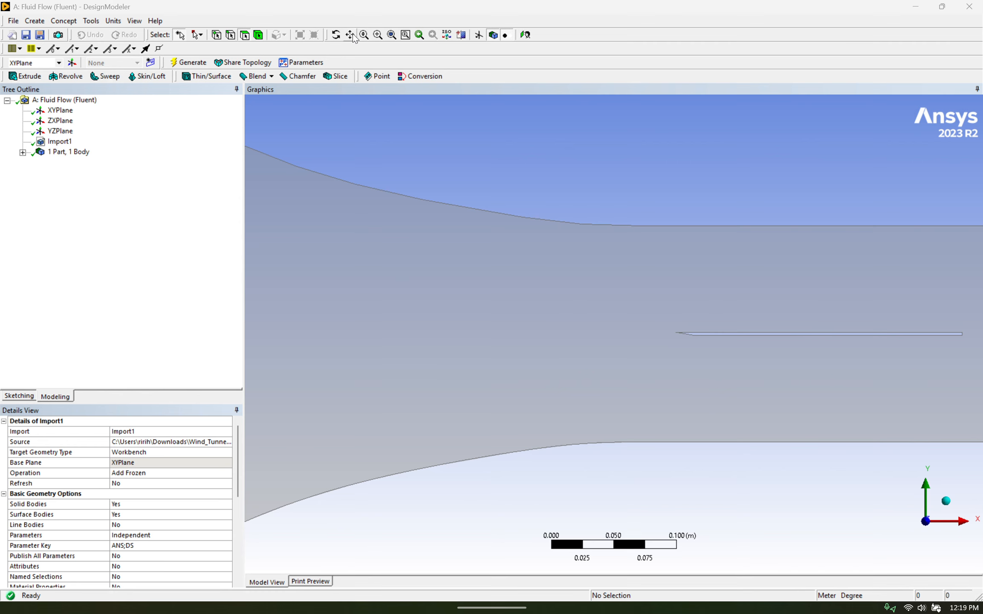
{"action": "left_click", "coordinate": [763, 329]}
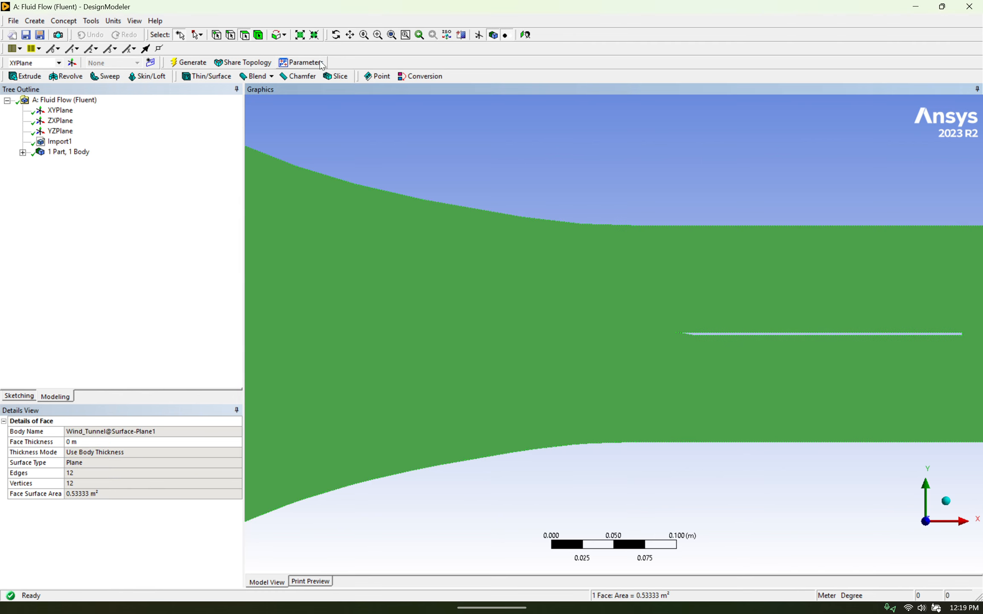
{"action": "left_click", "coordinate": [350, 34]}
{"action": "left_click_drag", "start_coordinate": [691, 164], "coordinate": [575, 202]}
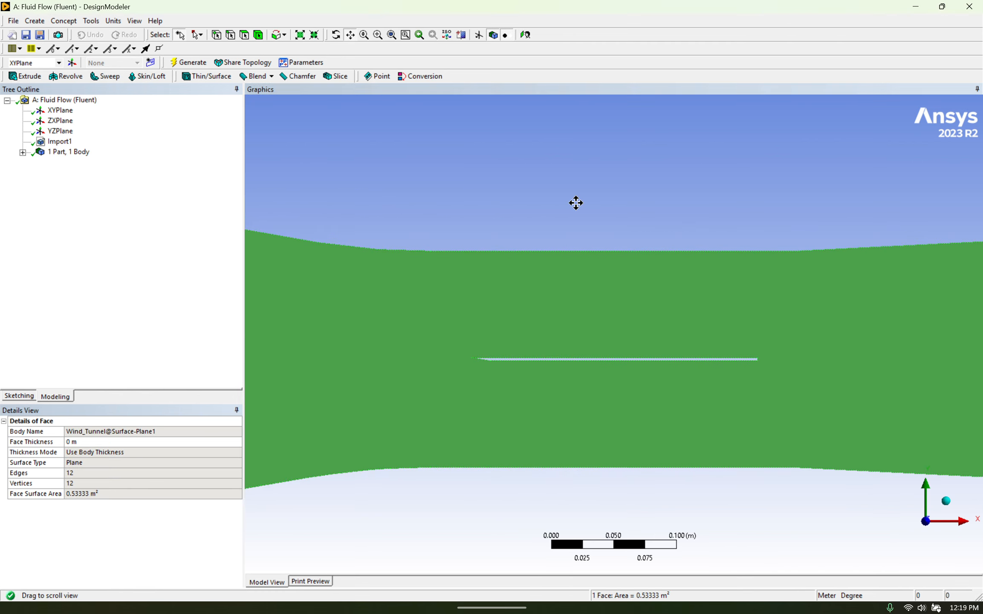
{"action": "scroll", "coordinate": [406, 377], "scroll_direction": "up", "scroll_amount": 3}
{"action": "left_click_drag", "start_coordinate": [415, 428], "coordinate": [494, 362]}
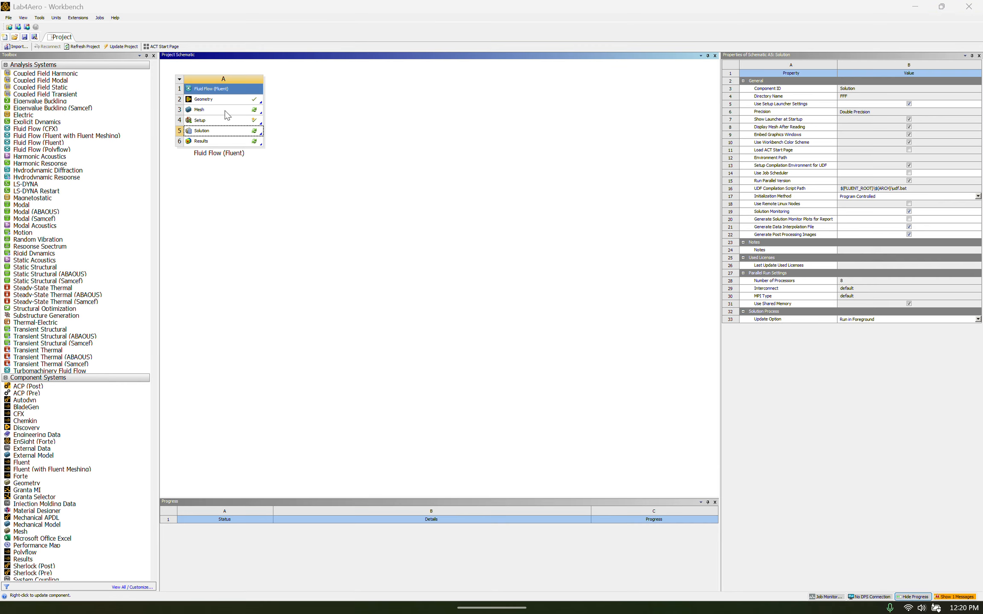
Switch to Workbench and open the Mesh component of the Fluid Flow (Fluent) system in Ansys Meshing
{"action": "double_click", "coordinate": [225, 110]}
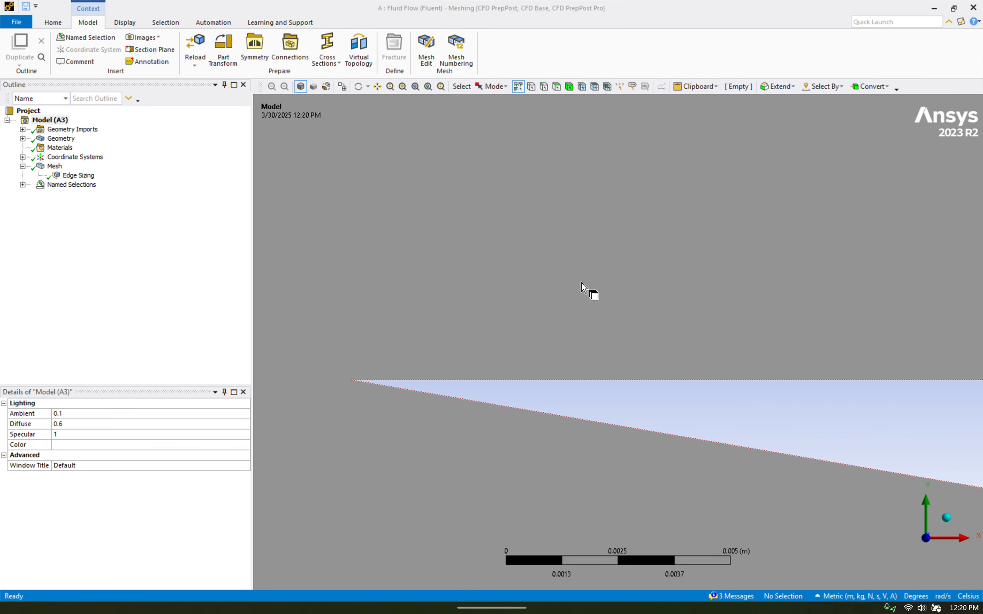
{"action": "scroll", "coordinate": [587, 292], "scroll_direction": "down", "scroll_amount": 5}
{"action": "scroll", "coordinate": [820, 347], "scroll_direction": "down", "scroll_amount": 3}
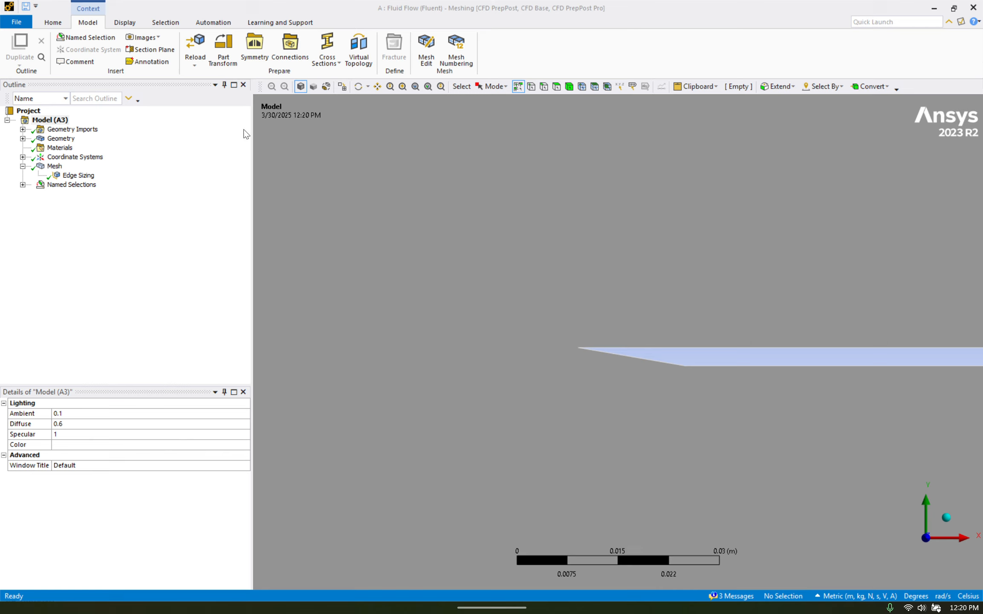
Review which plate edges are assigned to the Top plate and Bottom Plate named selections
{"action": "left_click", "coordinate": [23, 184]}
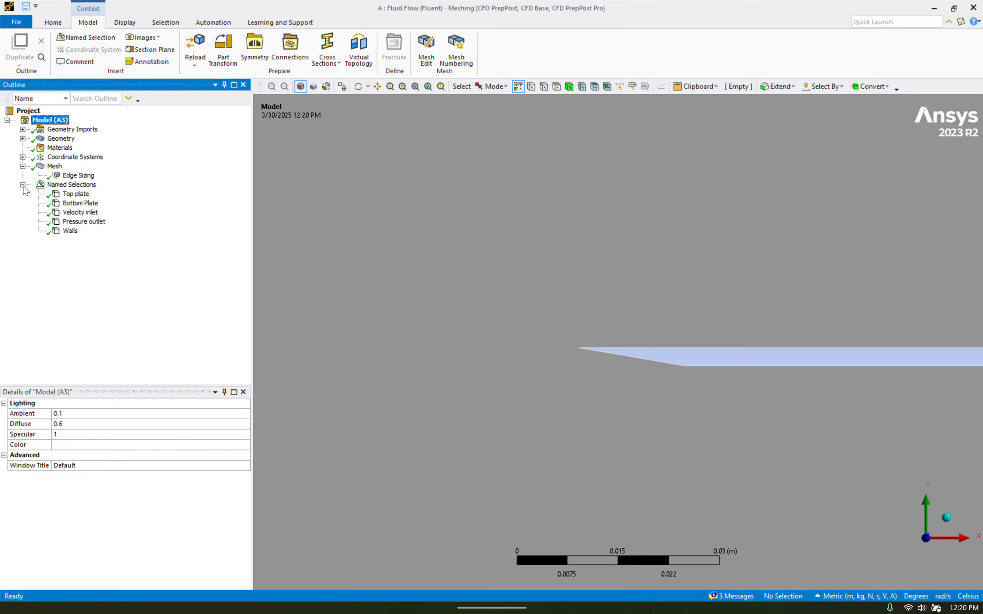
{"action": "left_click", "coordinate": [76, 194]}
{"action": "scroll", "coordinate": [717, 354], "scroll_direction": "down", "scroll_amount": 5}
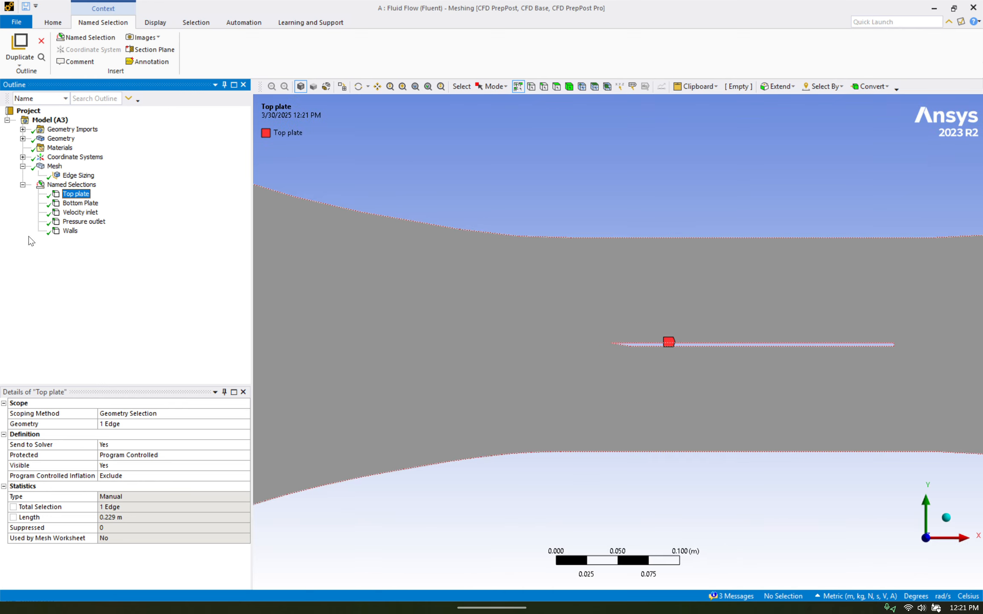
{"action": "left_click", "coordinate": [80, 203]}
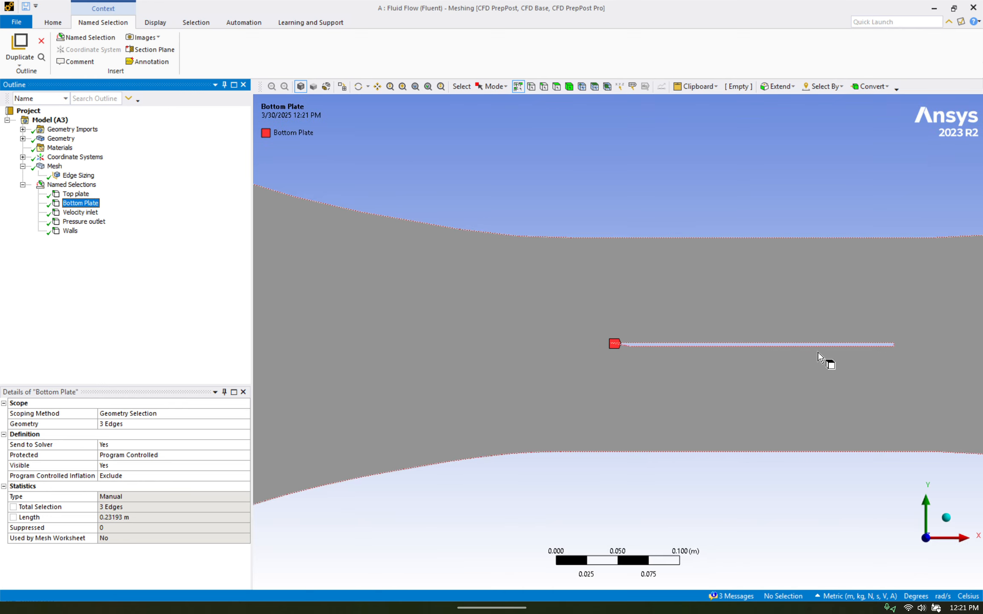
{"action": "scroll", "coordinate": [907, 351], "scroll_direction": "up", "scroll_amount": 3}
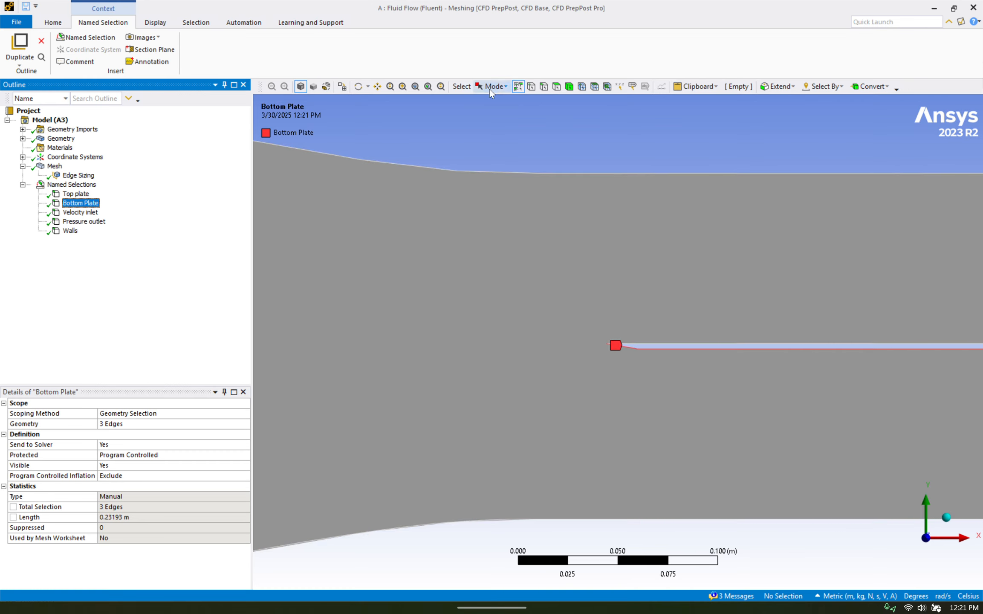
{"action": "left_click", "coordinate": [378, 86]}
{"action": "left_click_drag", "start_coordinate": [746, 260], "coordinate": [556, 259]}
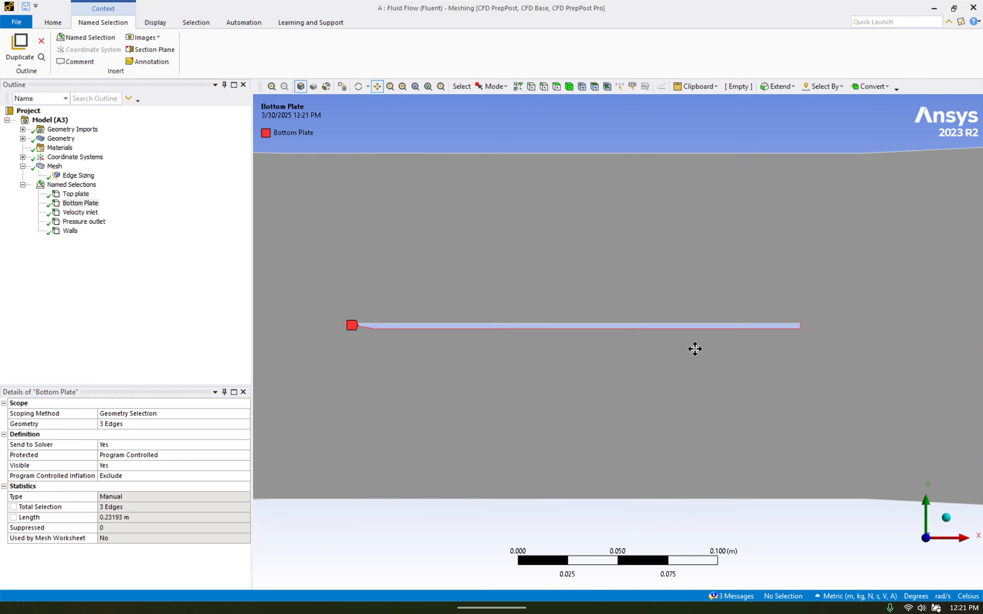
{"action": "scroll", "coordinate": [825, 323], "scroll_direction": "up", "scroll_amount": 3}
{"action": "scroll", "coordinate": [632, 335], "scroll_direction": "down", "scroll_amount": 4}
Review the tunnel edges assigned to the Velocity inlet and Walls named selections
{"action": "left_click", "coordinate": [80, 212]}
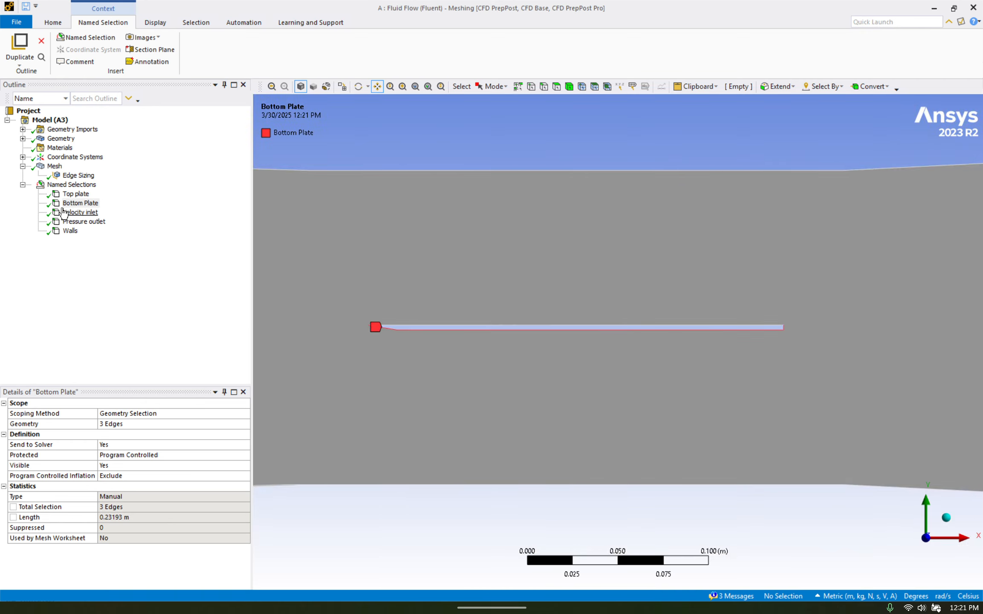
{"action": "scroll", "coordinate": [360, 271], "scroll_direction": "down", "scroll_amount": 5}
{"action": "scroll", "coordinate": [360, 273], "scroll_direction": "down", "scroll_amount": 3}
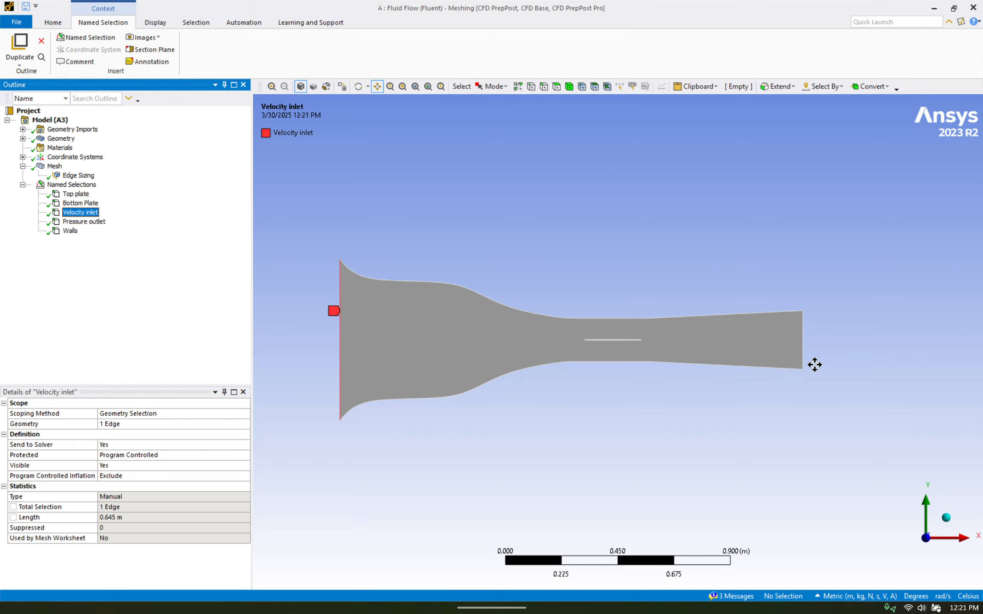
{"action": "left_click", "coordinate": [70, 231]}
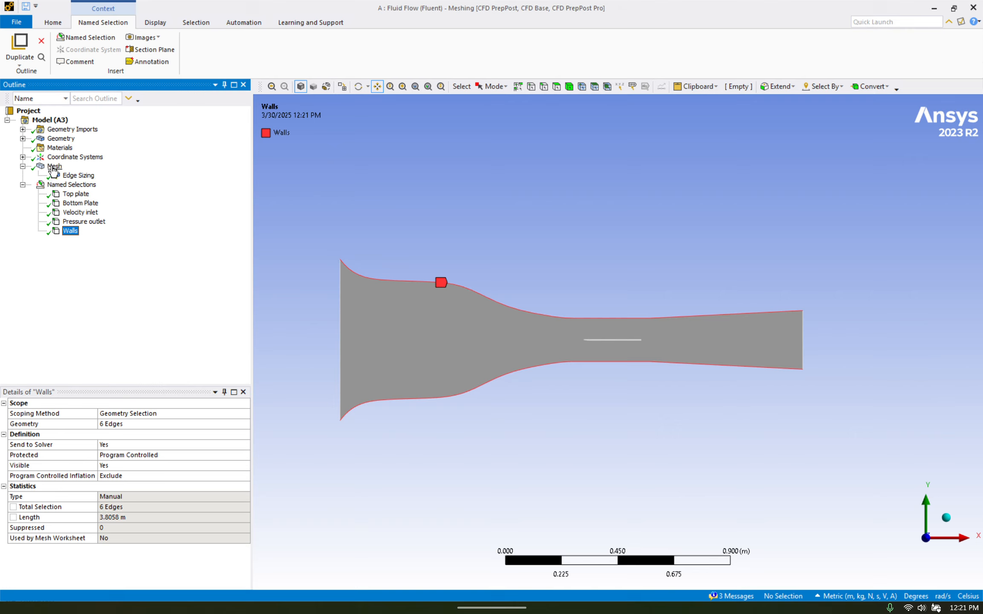
Check the edges and element size defined in the mesh's Edge Sizing control
{"action": "left_click", "coordinate": [53, 166]}
{"action": "left_click", "coordinate": [79, 176]}
{"action": "scroll", "coordinate": [630, 318], "scroll_direction": "up", "scroll_amount": 5}
{"action": "scroll", "coordinate": [614, 343], "scroll_direction": "up", "scroll_amount": 8}
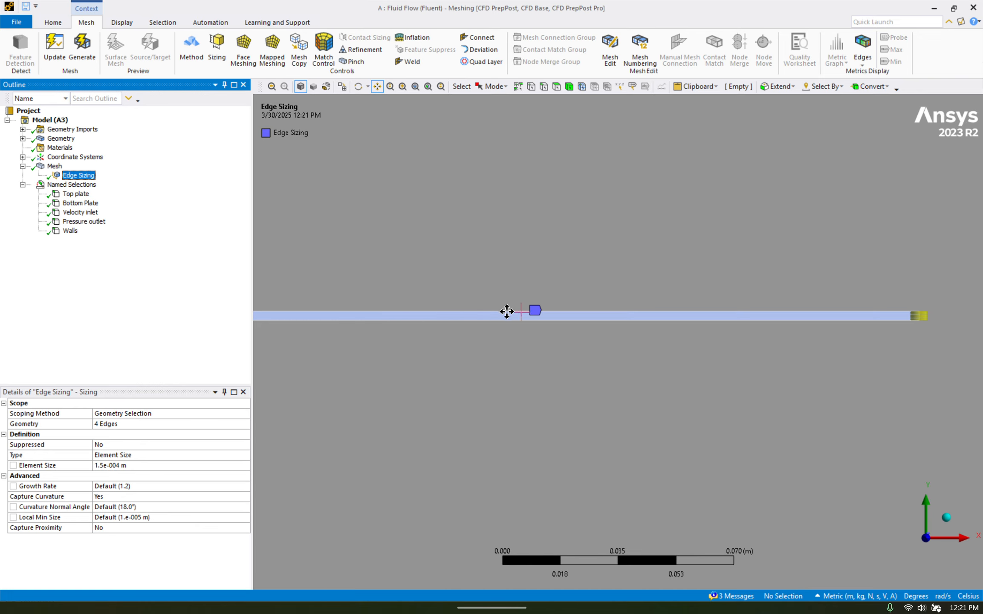
{"action": "left_click", "coordinate": [107, 466]}
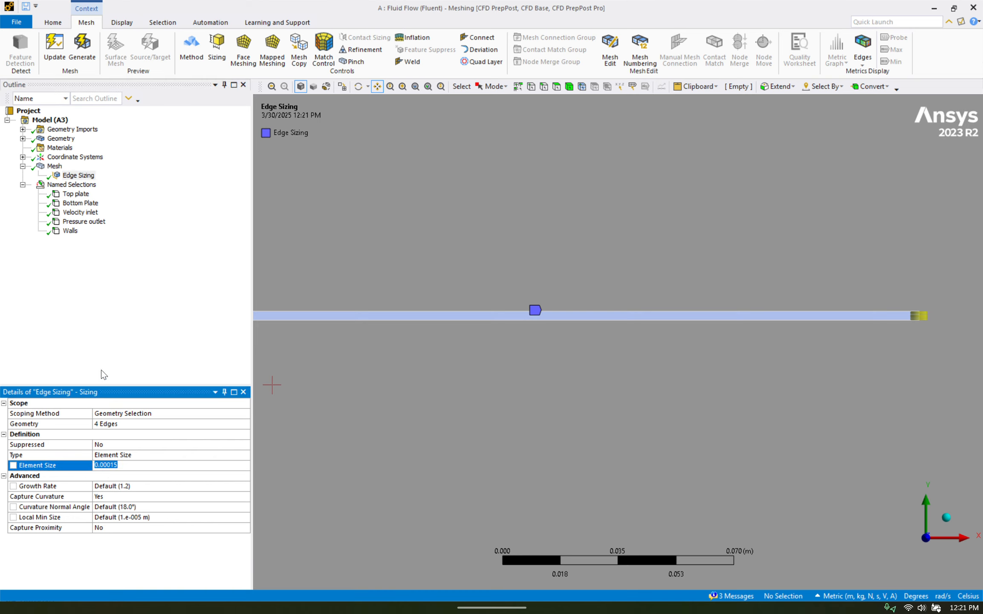
Check the global mesh element size and expand the Batch Connections settings to read the mesh type
{"action": "left_click", "coordinate": [51, 168]}
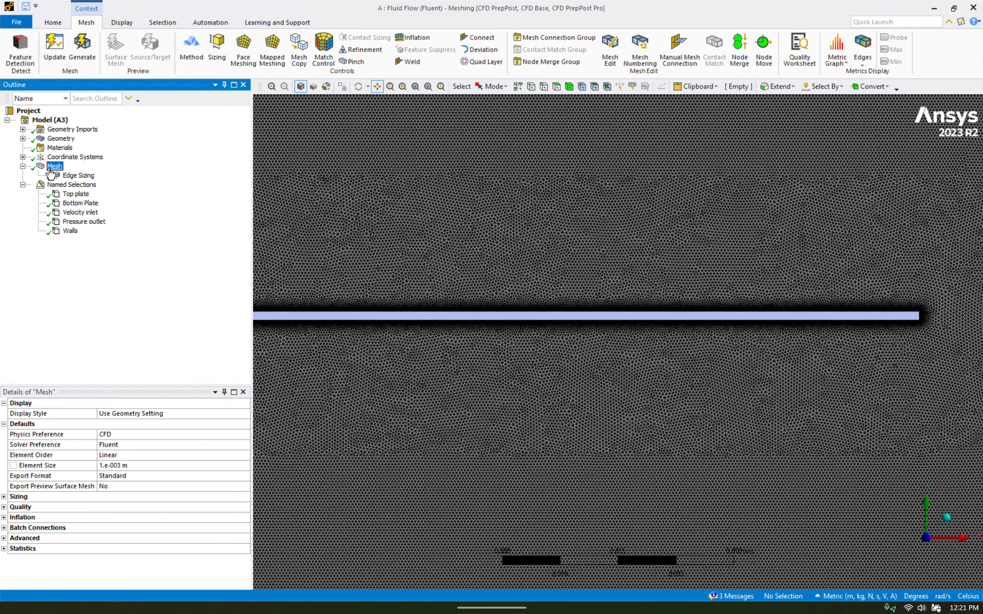
{"action": "left_click", "coordinate": [118, 466]}
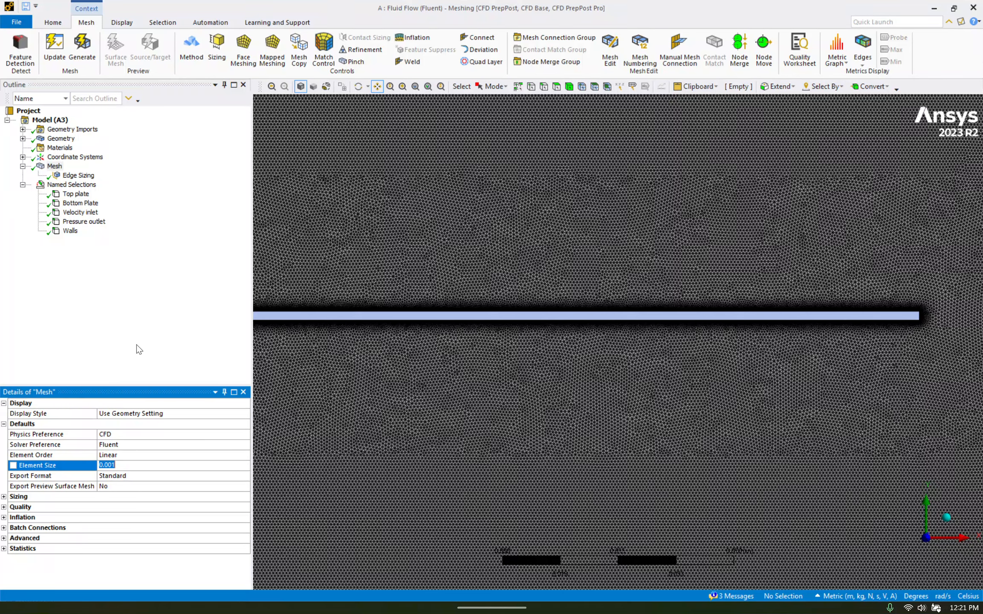
{"action": "left_click", "coordinate": [5, 528]}
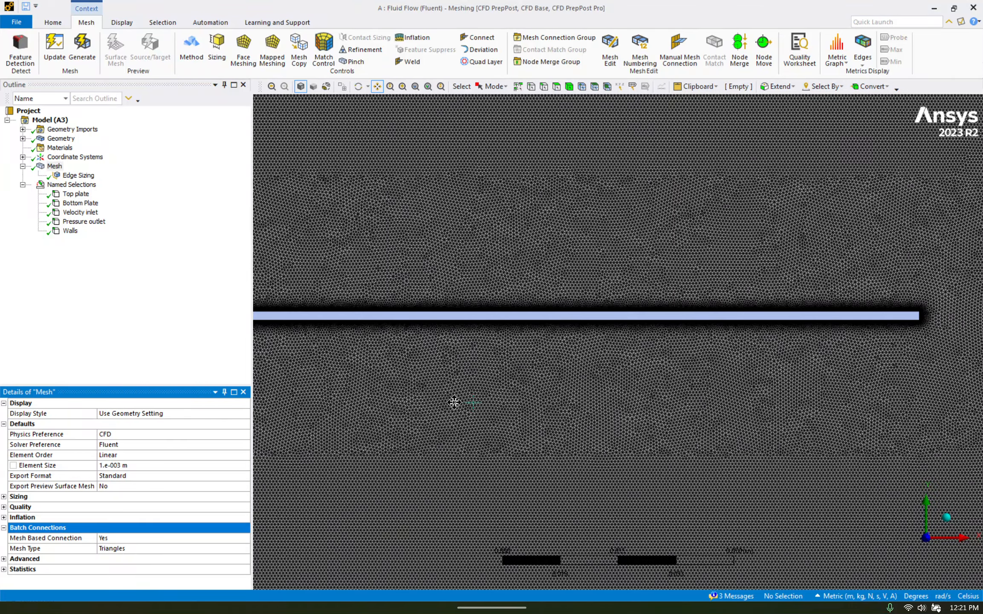
Examine the mesh refinement around the plate's surfaces and its pointed leading edge
{"action": "scroll", "coordinate": [331, 351], "scroll_direction": "down", "scroll_amount": 5}
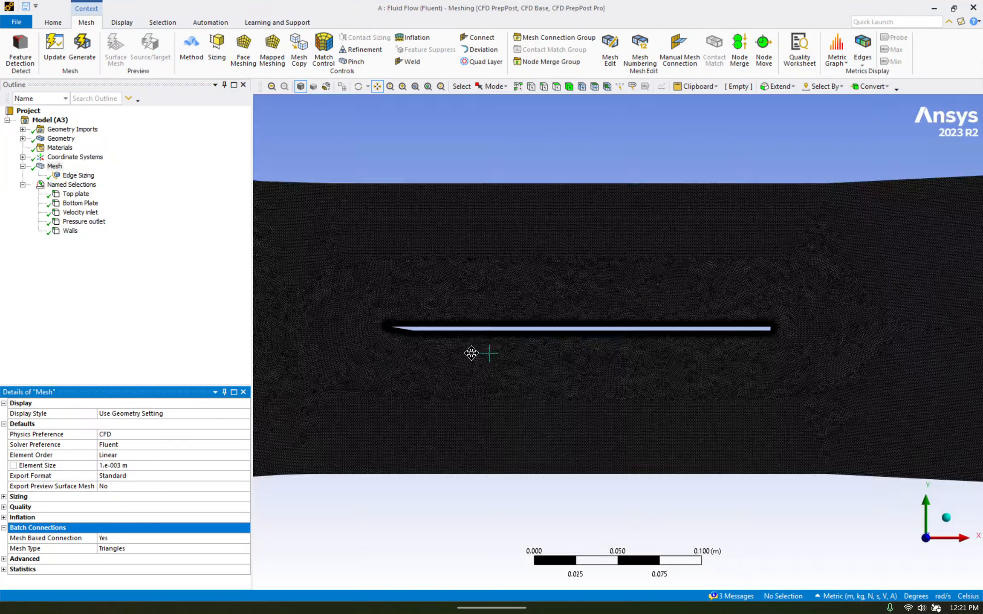
{"action": "scroll", "coordinate": [467, 351], "scroll_direction": "up", "scroll_amount": 6}
{"action": "scroll", "coordinate": [445, 321], "scroll_direction": "up", "scroll_amount": 6}
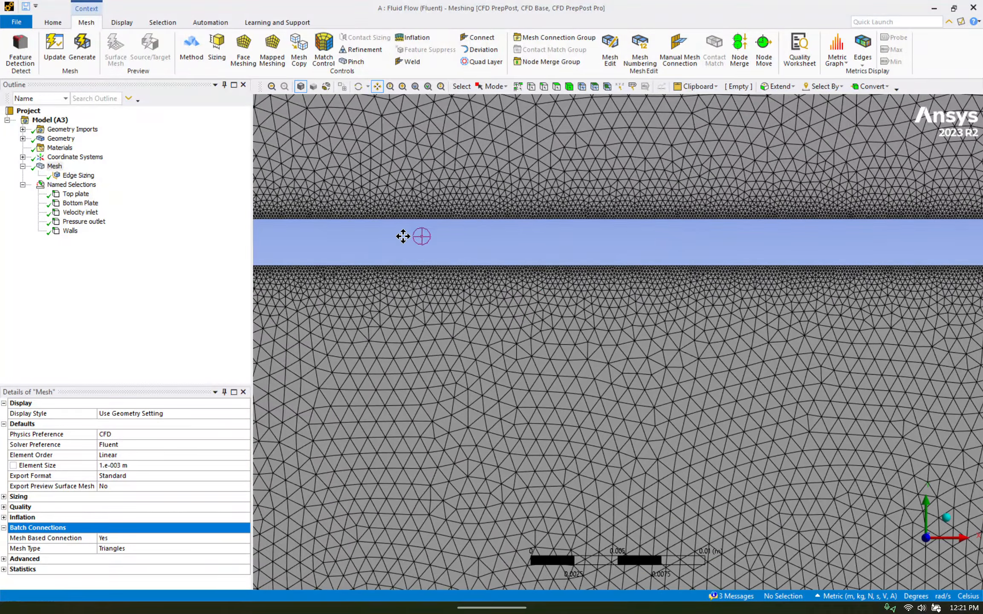
{"action": "left_click_drag", "start_coordinate": [403, 236], "coordinate": [464, 242]}
{"action": "scroll", "coordinate": [494, 252], "scroll_direction": "down", "scroll_amount": 6}
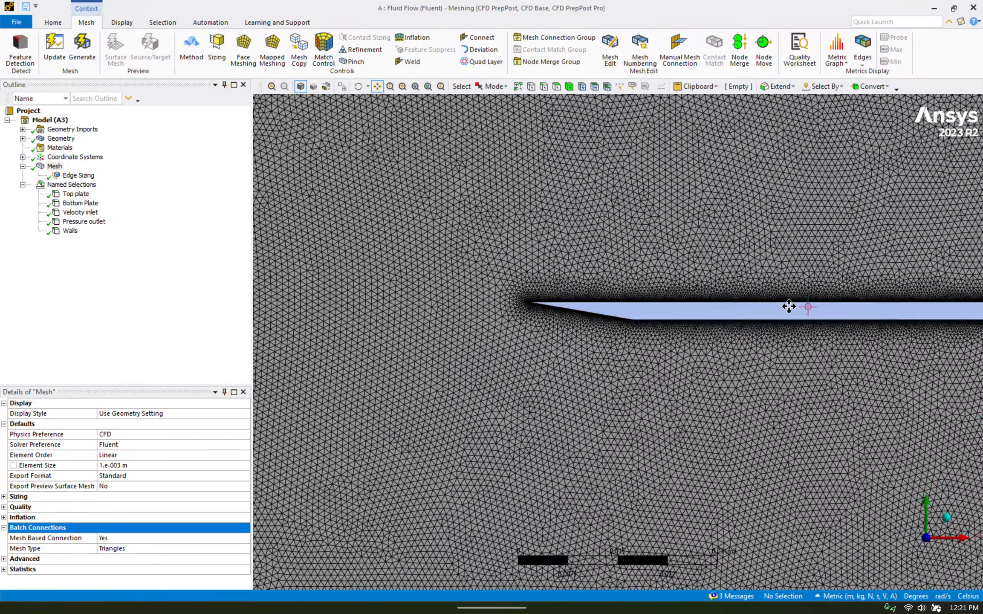
{"action": "left_click_drag", "start_coordinate": [788, 306], "coordinate": [636, 316]}
{"action": "scroll", "coordinate": [637, 312], "scroll_direction": "down", "scroll_amount": 3}
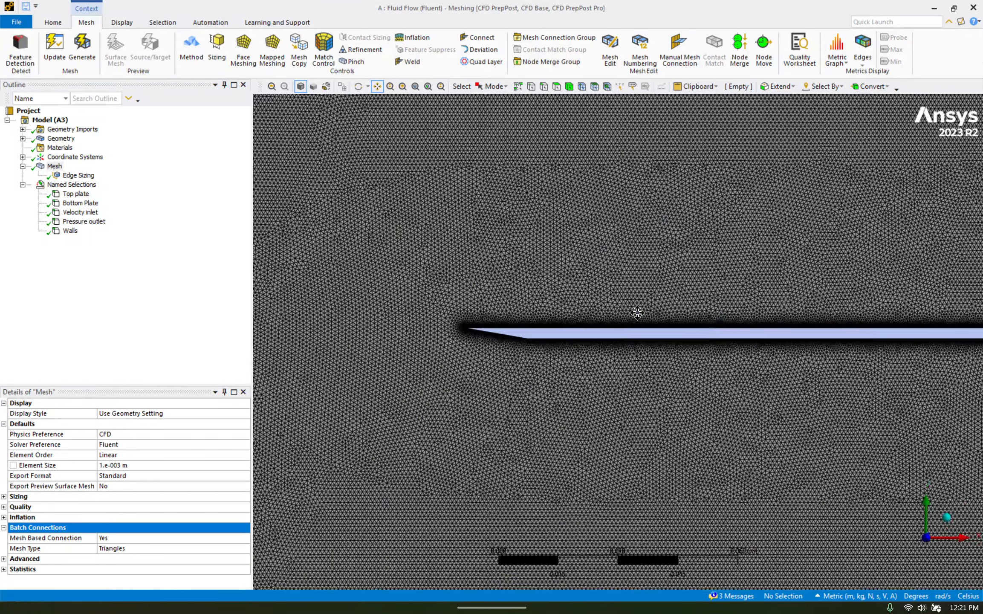
{"action": "left_click_drag", "start_coordinate": [703, 327], "coordinate": [596, 324]}
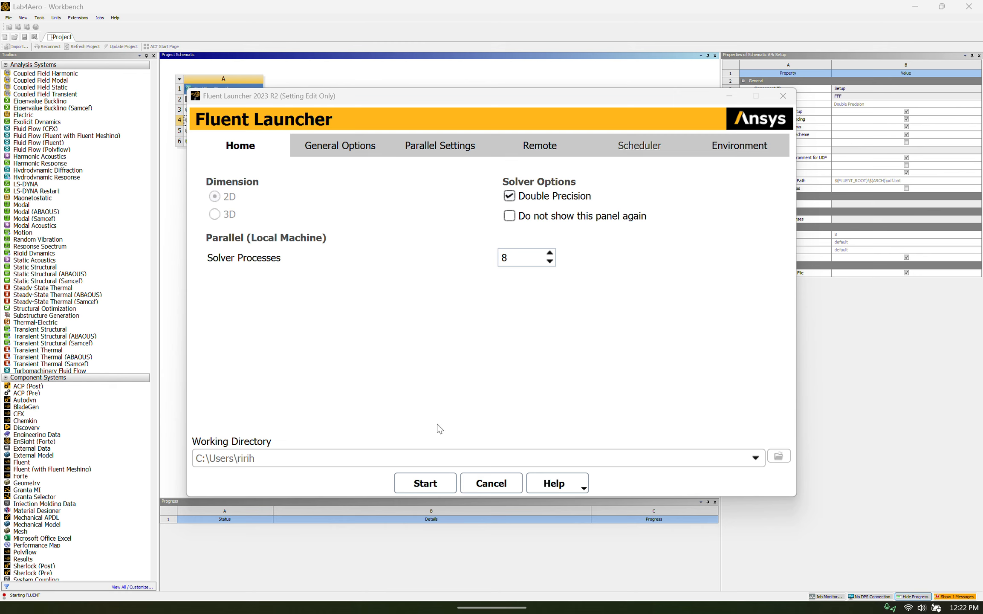
Start Fluent in 2D double precision with 8 solver processes and accept the SST k-omega viscous model
{"action": "left_click", "coordinate": [425, 482]}
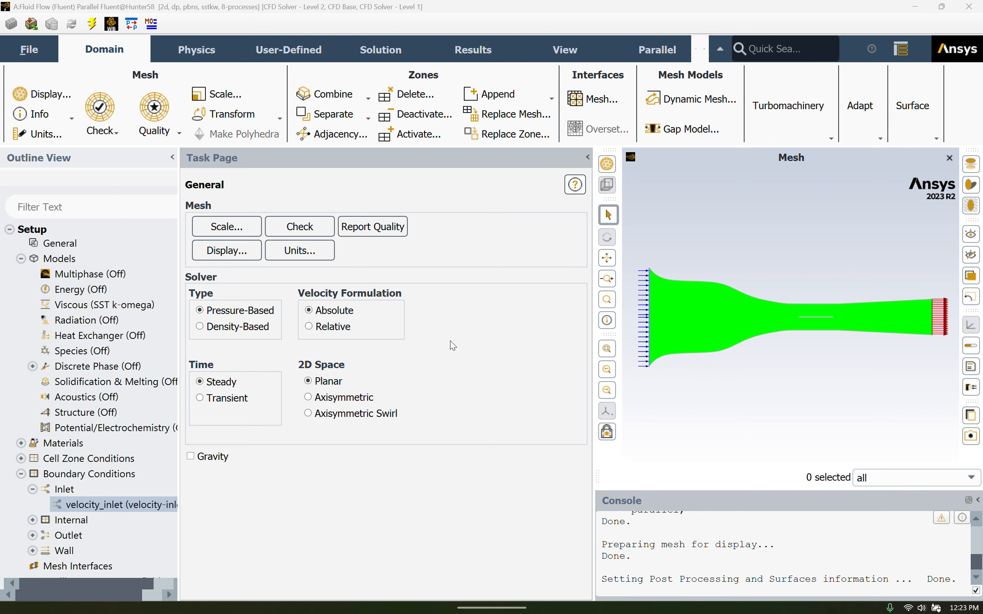
{"action": "double_click", "coordinate": [83, 304]}
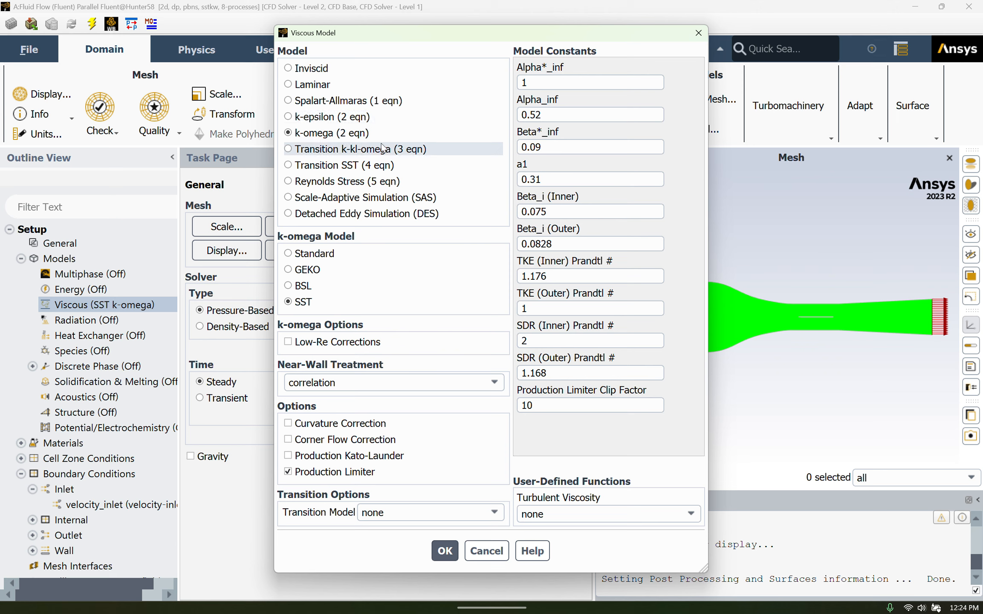
{"action": "left_click", "coordinate": [444, 551]}
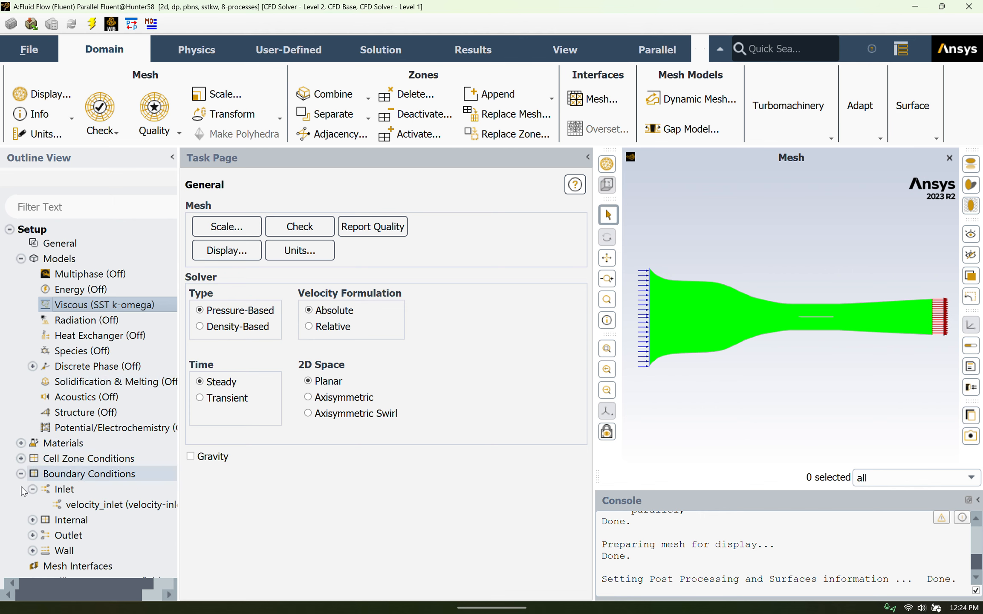
Apply the velocity_inlet condition with 2.57 m/s velocity magnitude, 5% turbulent intensity and a turbulent viscosity ratio of 10
{"action": "left_click", "coordinate": [82, 504]}
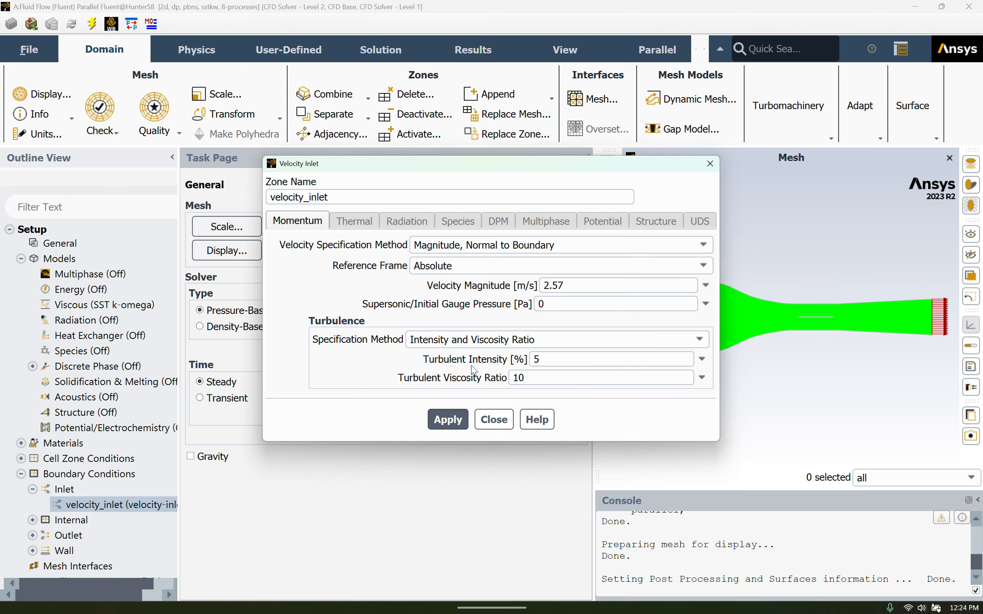
{"action": "left_click", "coordinate": [461, 420]}
{"action": "left_click", "coordinate": [493, 419]}
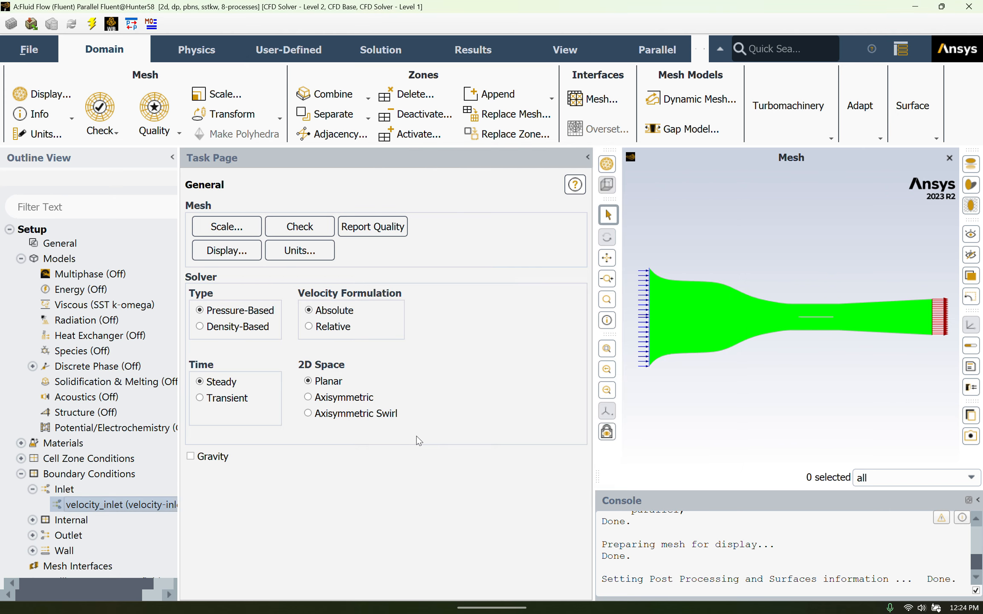
Review the reference values set for the simulation, including area, density, length and velocity
{"action": "scroll", "coordinate": [132, 446], "scroll_direction": "down", "scroll_amount": 3}
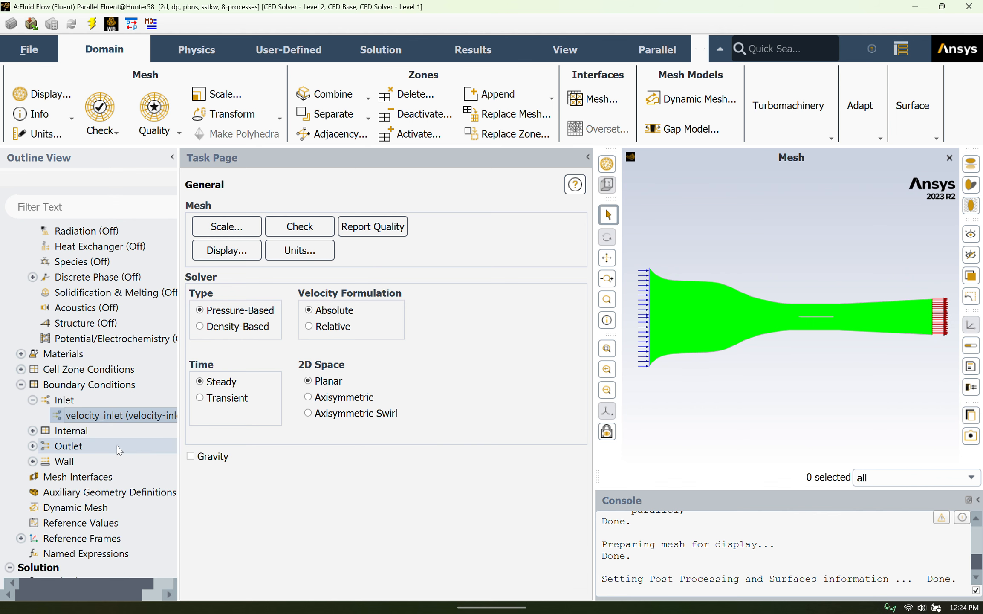
{"action": "left_click", "coordinate": [93, 524]}
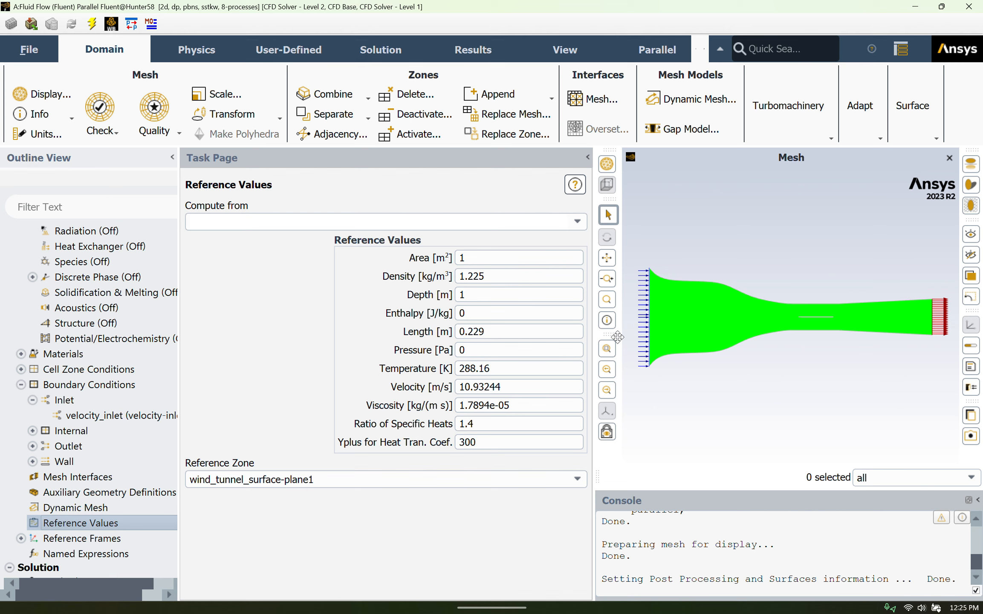
{"action": "scroll", "coordinate": [139, 421], "scroll_direction": "up", "scroll_amount": 2}
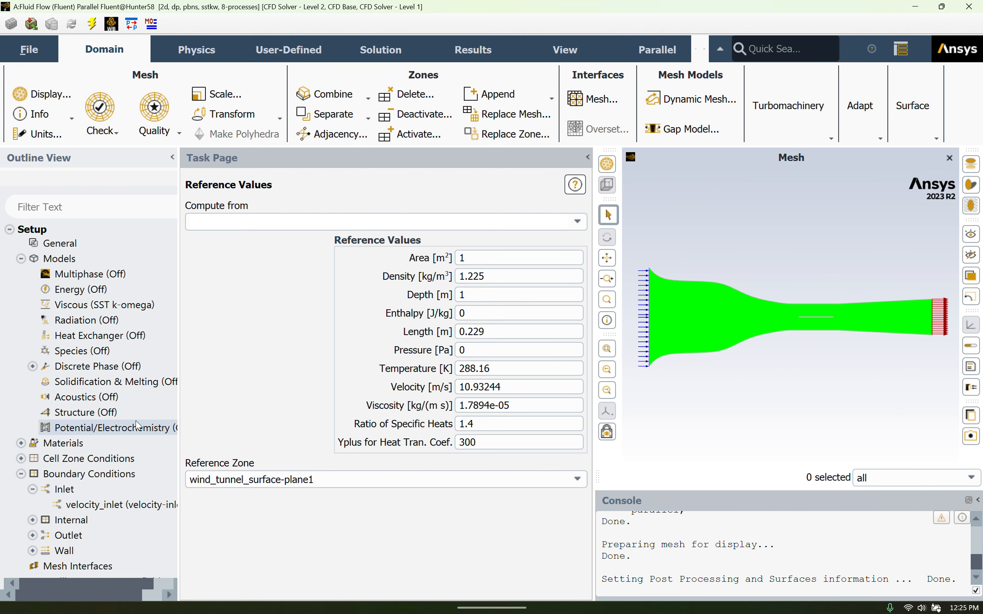
Initialize the solution with the Hybrid Initialization method
{"action": "scroll", "coordinate": [135, 426], "scroll_direction": "down", "scroll_amount": 6}
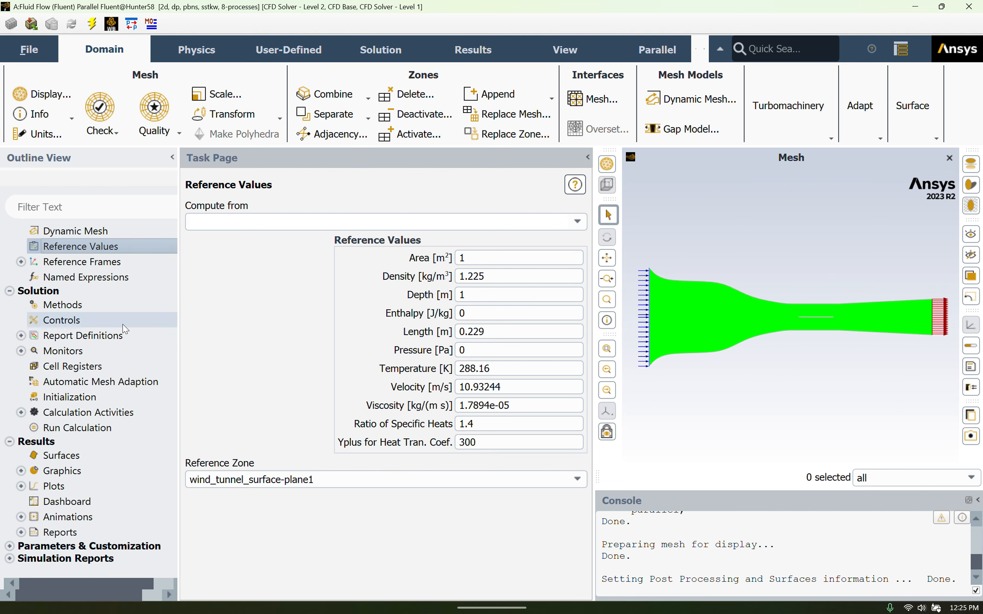
{"action": "left_click", "coordinate": [73, 396]}
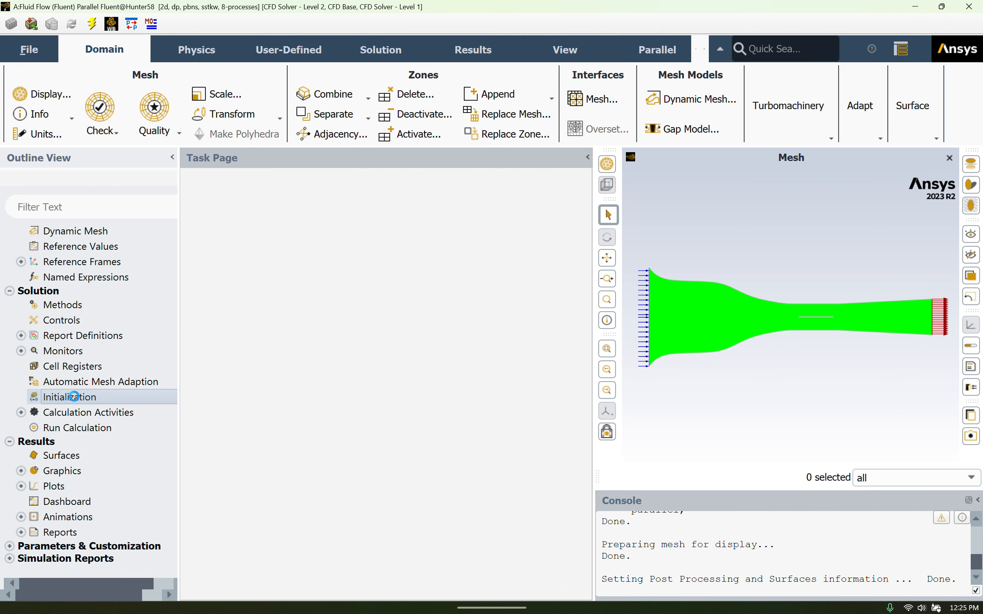
{"action": "left_click", "coordinate": [275, 266]}
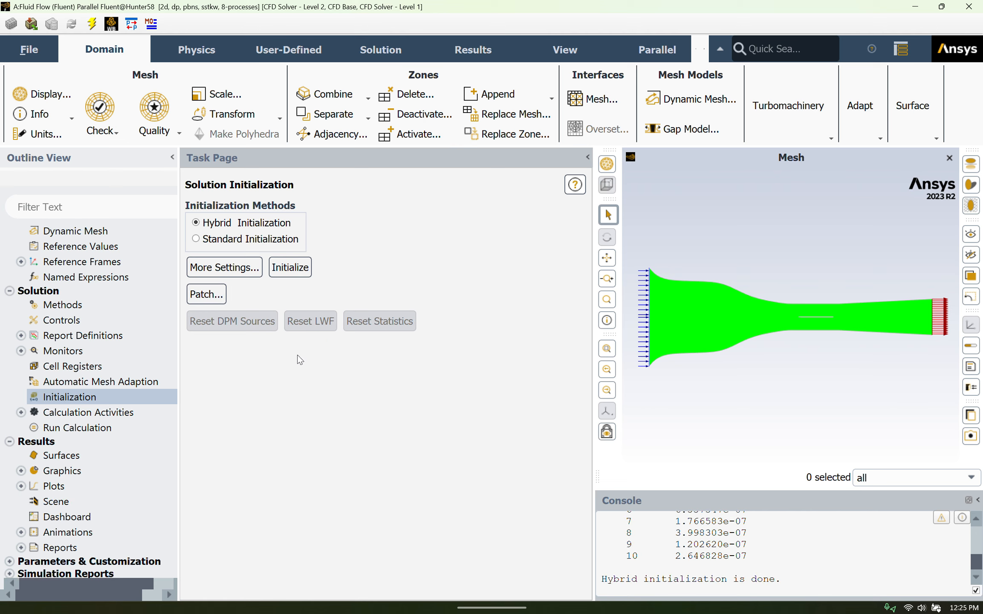
Run the calculation for 100 iterations with an automatic time step method and a time scale factor of 1
{"action": "left_click", "coordinate": [90, 429]}
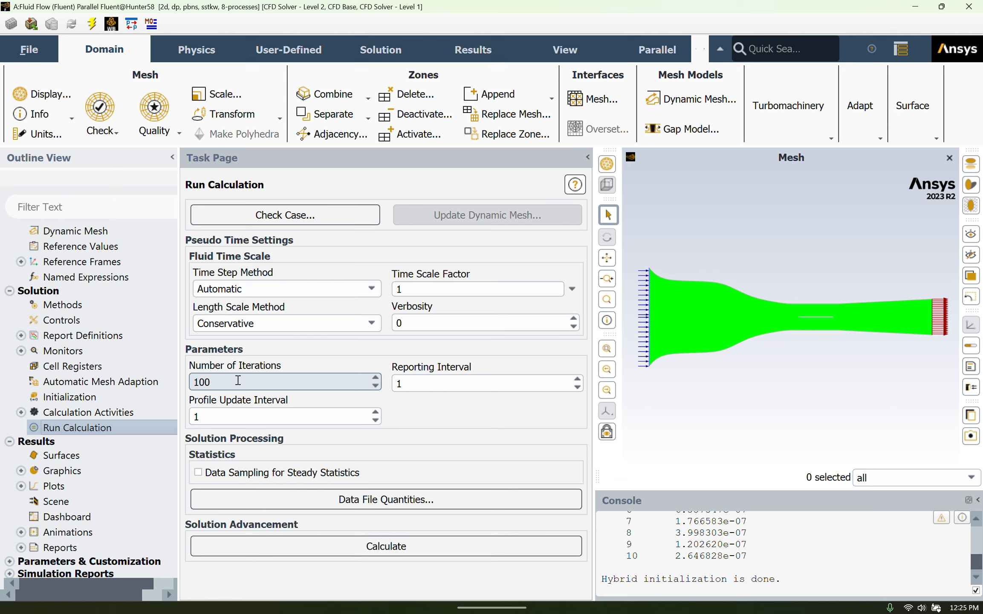
{"action": "left_click", "coordinate": [324, 539]}
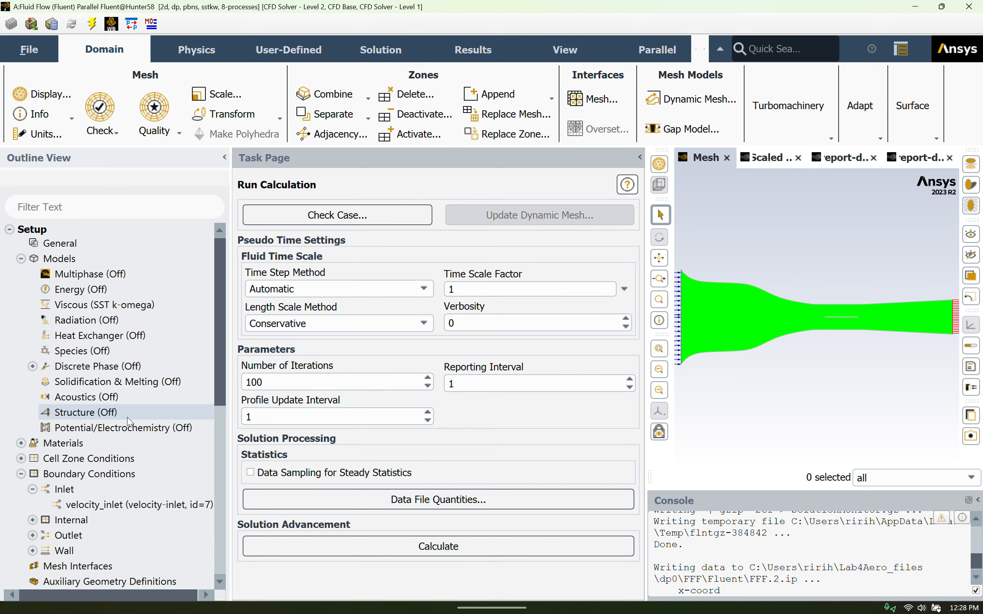
Open the existing contour-1 definition and set it to contours of Velocity, Velocity Magnitude
{"action": "scroll", "coordinate": [137, 421], "scroll_direction": "down", "scroll_amount": 6}
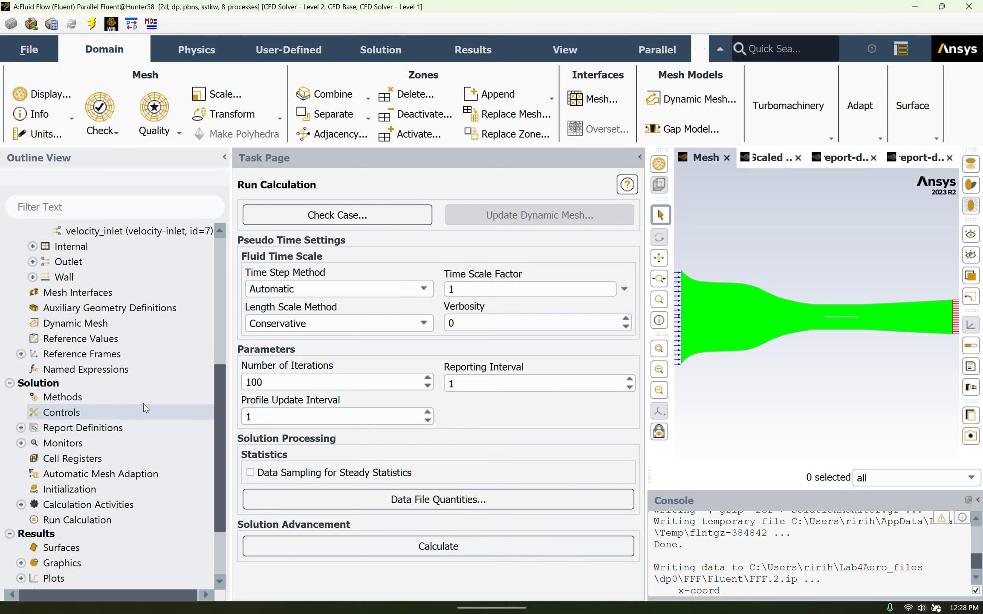
{"action": "scroll", "coordinate": [64, 427], "scroll_direction": "down", "scroll_amount": 2}
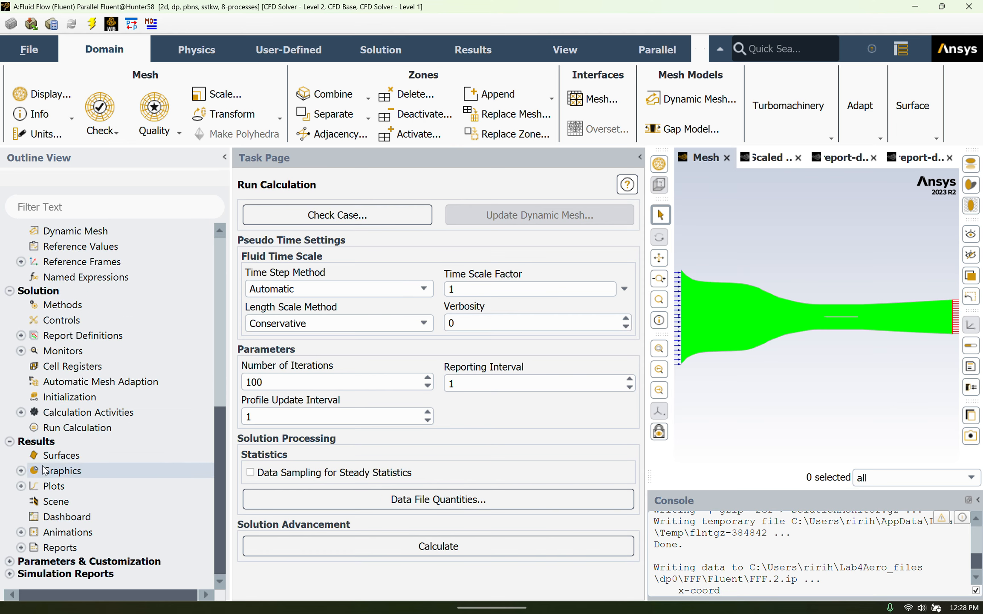
{"action": "left_click", "coordinate": [21, 470]}
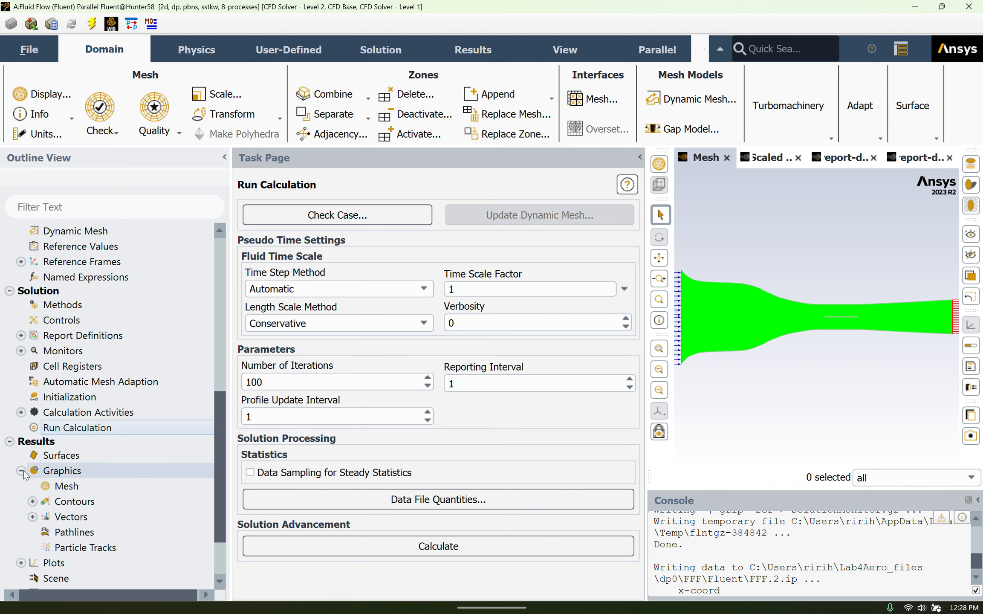
{"action": "left_click", "coordinate": [33, 501]}
{"action": "double_click", "coordinate": [85, 516]}
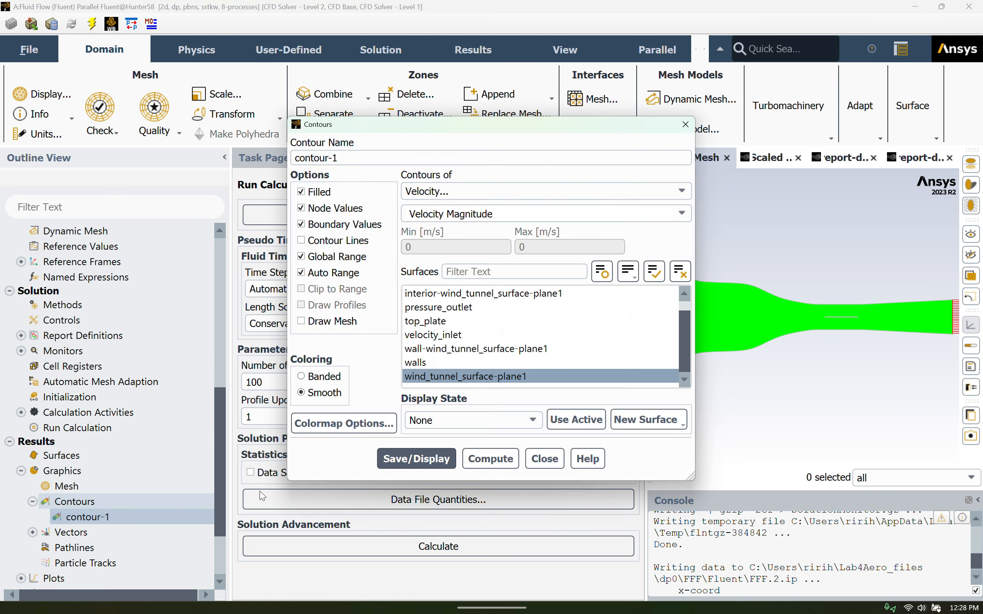
{"action": "left_click", "coordinate": [532, 196]}
{"action": "left_click", "coordinate": [506, 226]}
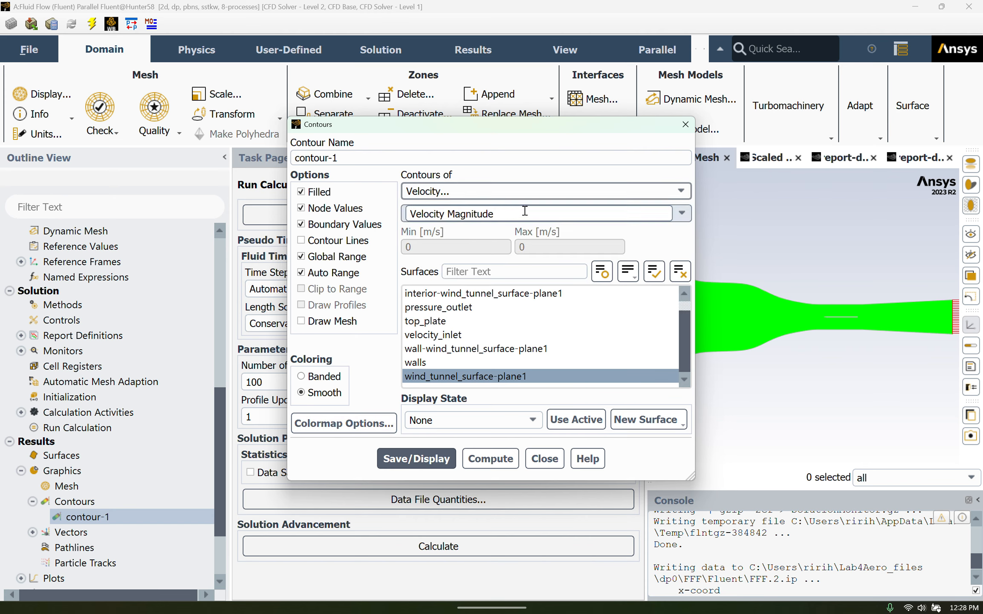
{"action": "left_click", "coordinate": [666, 216]}
{"action": "left_click", "coordinate": [579, 230]}
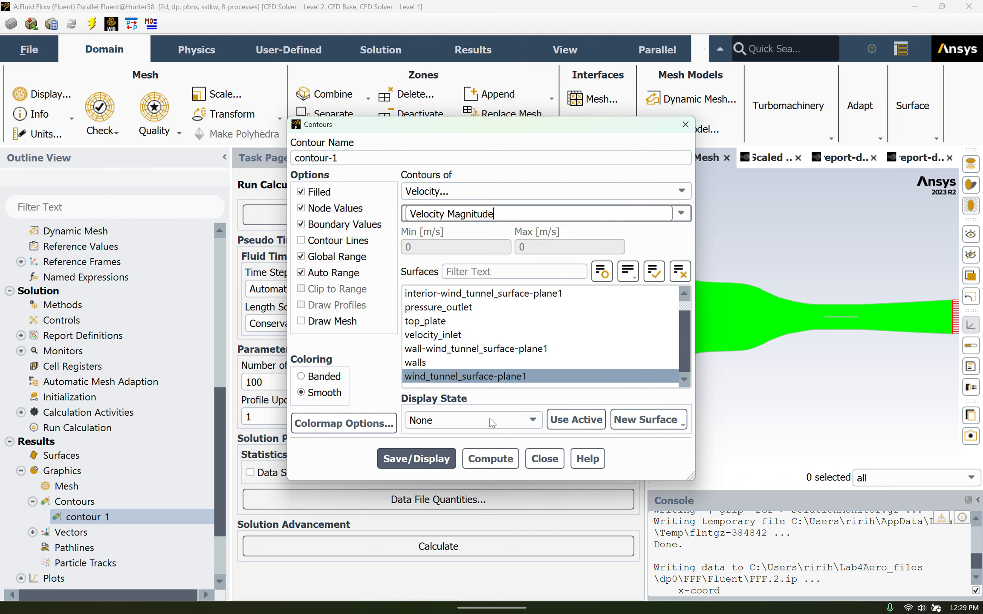
Compute and display the velocity contour on the wind_tunnel_surface-plane1 surface
{"action": "left_click", "coordinate": [490, 377]}
{"action": "left_click", "coordinate": [490, 377]}
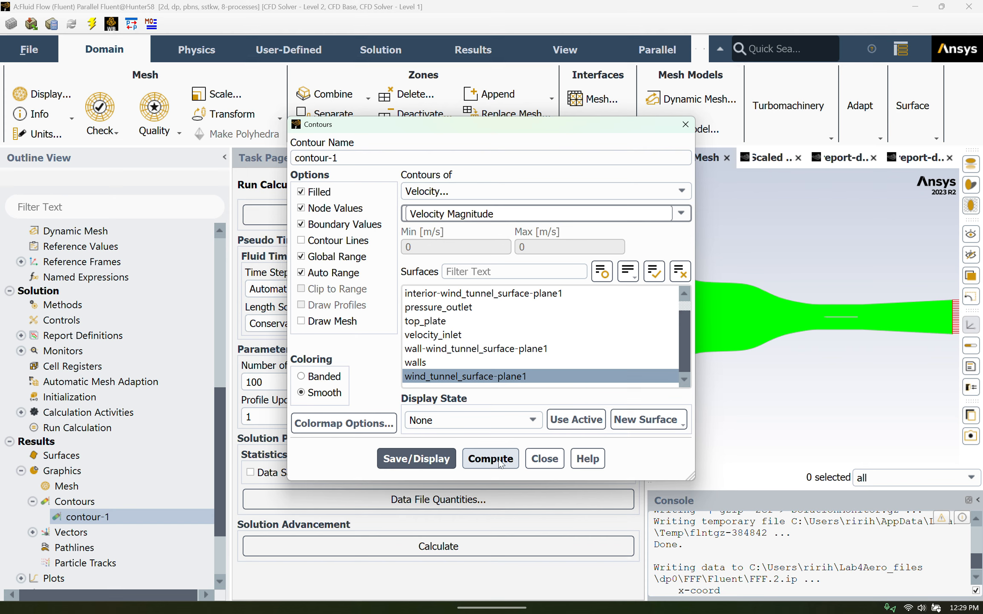
{"action": "left_click", "coordinate": [490, 459]}
{"action": "left_click", "coordinate": [453, 459]}
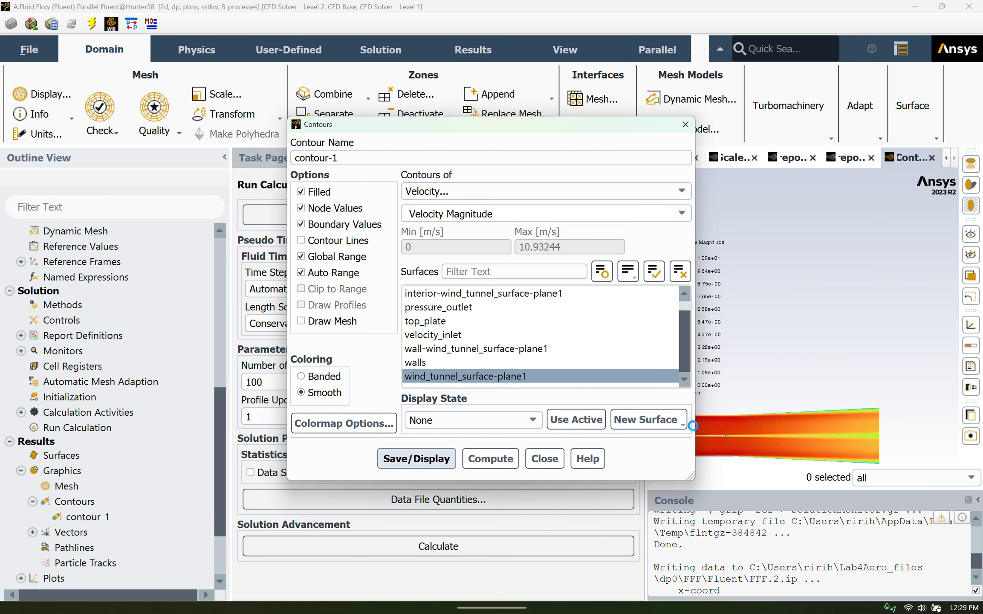
Examine the velocity contour across the whole tunnel and around the plate's leading edge and boundary layers, and close the contour settings
{"action": "left_click_drag", "start_coordinate": [696, 424], "coordinate": [513, 411]}
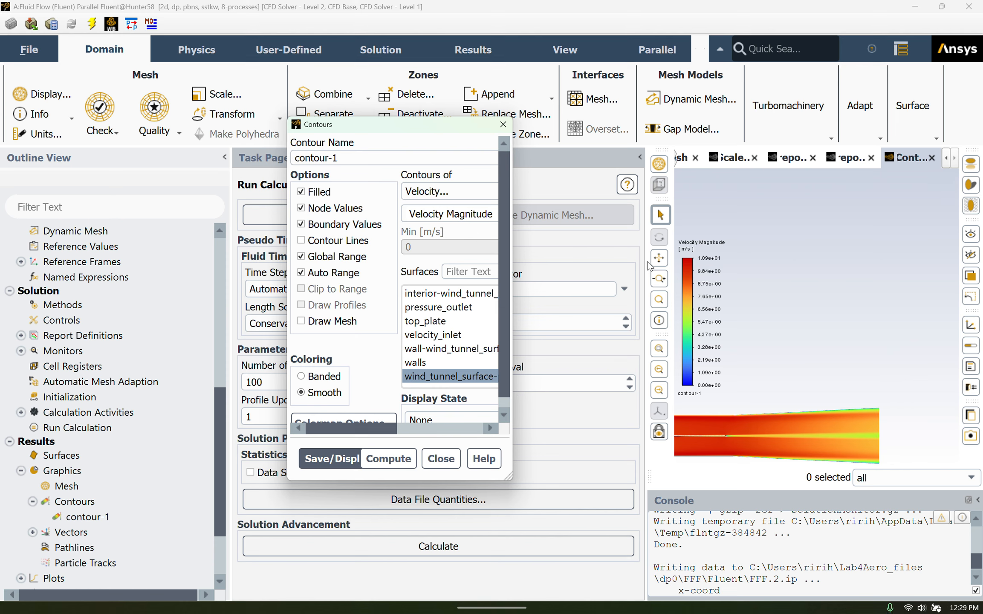
{"action": "left_click", "coordinate": [660, 256]}
{"action": "left_click_drag", "start_coordinate": [798, 377], "coordinate": [868, 343]}
{"action": "scroll", "coordinate": [812, 421], "scroll_direction": "down", "scroll_amount": 3}
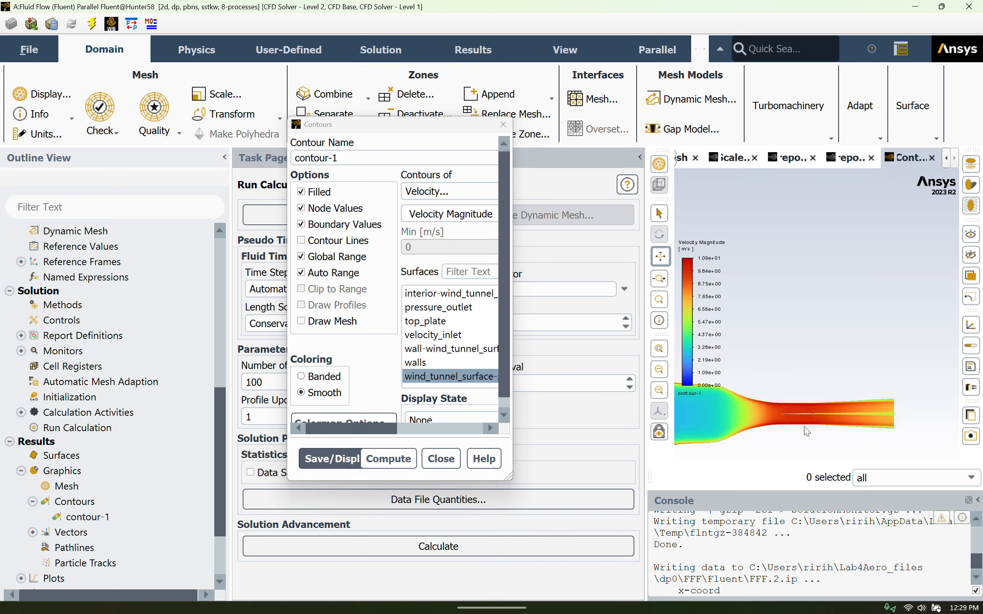
{"action": "left_click_drag", "start_coordinate": [801, 431], "coordinate": [817, 361]}
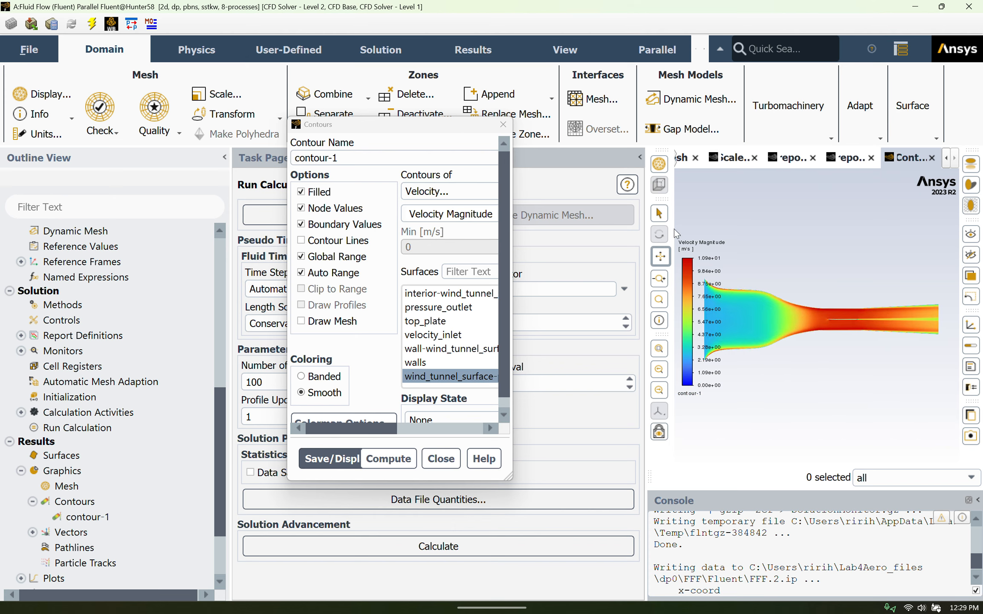
{"action": "scroll", "coordinate": [852, 318], "scroll_direction": "up", "scroll_amount": 2}
{"action": "scroll", "coordinate": [854, 318], "scroll_direction": "up", "scroll_amount": 5}
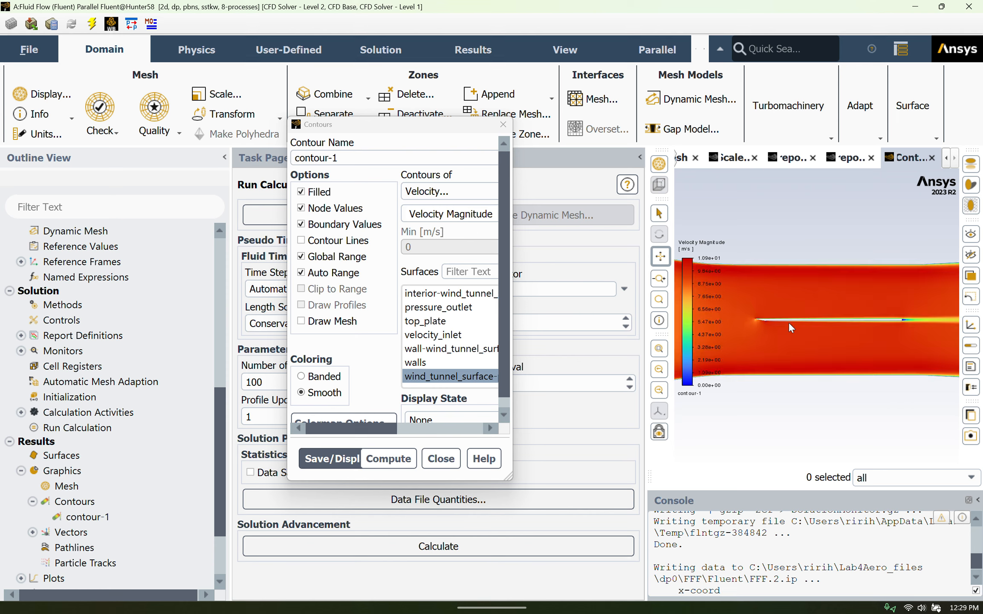
{"action": "scroll", "coordinate": [746, 322], "scroll_direction": "up", "scroll_amount": 4}
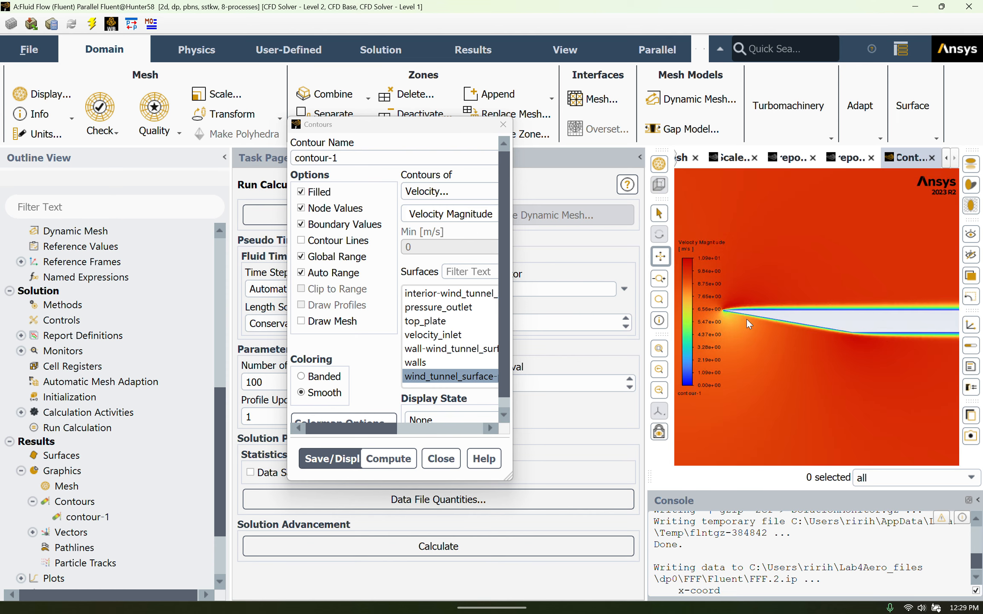
{"action": "scroll", "coordinate": [804, 279], "scroll_direction": "up", "scroll_amount": 3}
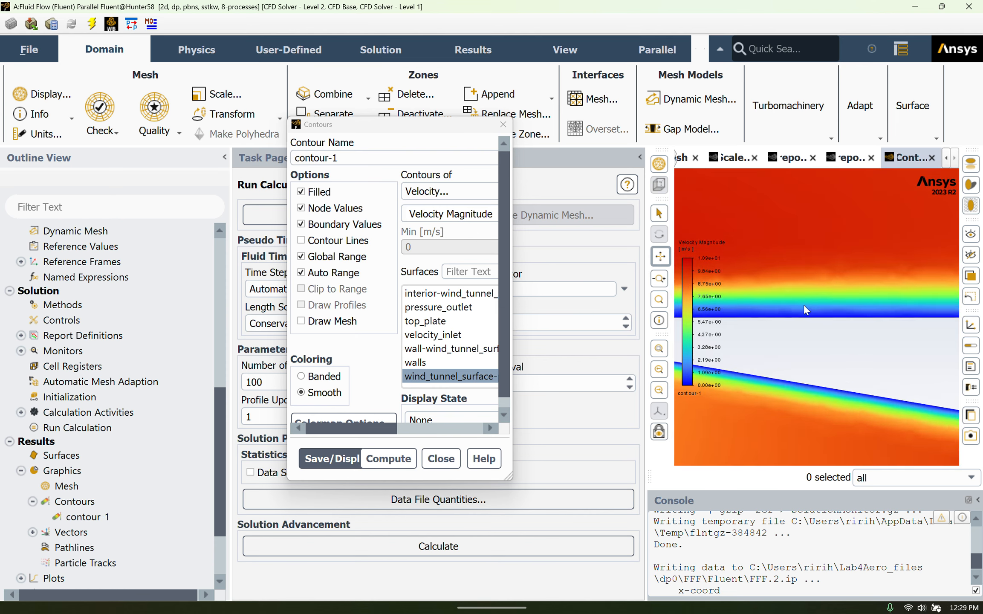
{"action": "scroll", "coordinate": [835, 388], "scroll_direction": "down", "scroll_amount": 8}
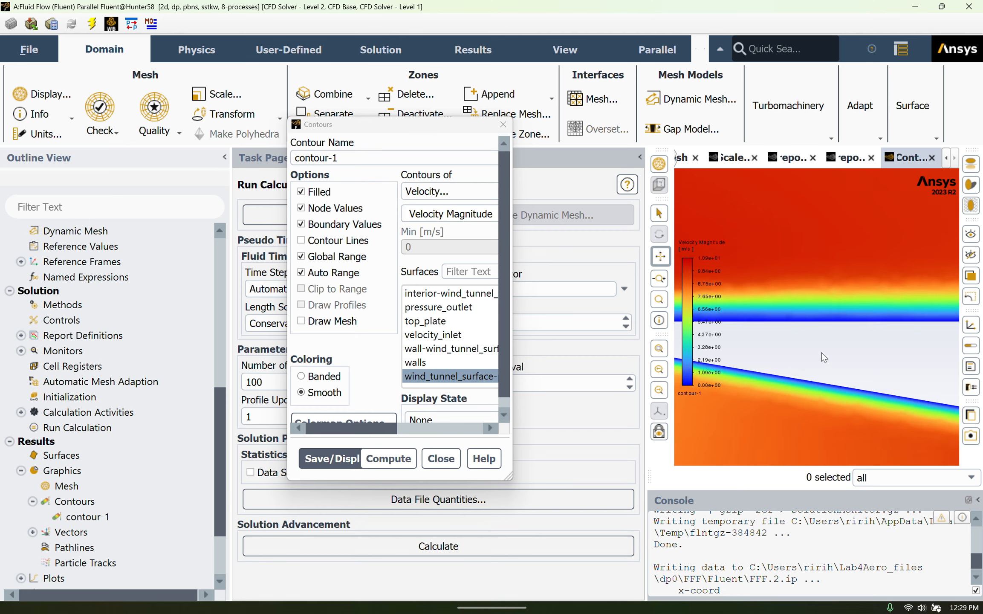
{"action": "left_click_drag", "start_coordinate": [858, 402], "coordinate": [761, 378]}
{"action": "scroll", "coordinate": [842, 377], "scroll_direction": "down", "scroll_amount": 1}
{"action": "left_click", "coordinate": [455, 461]}
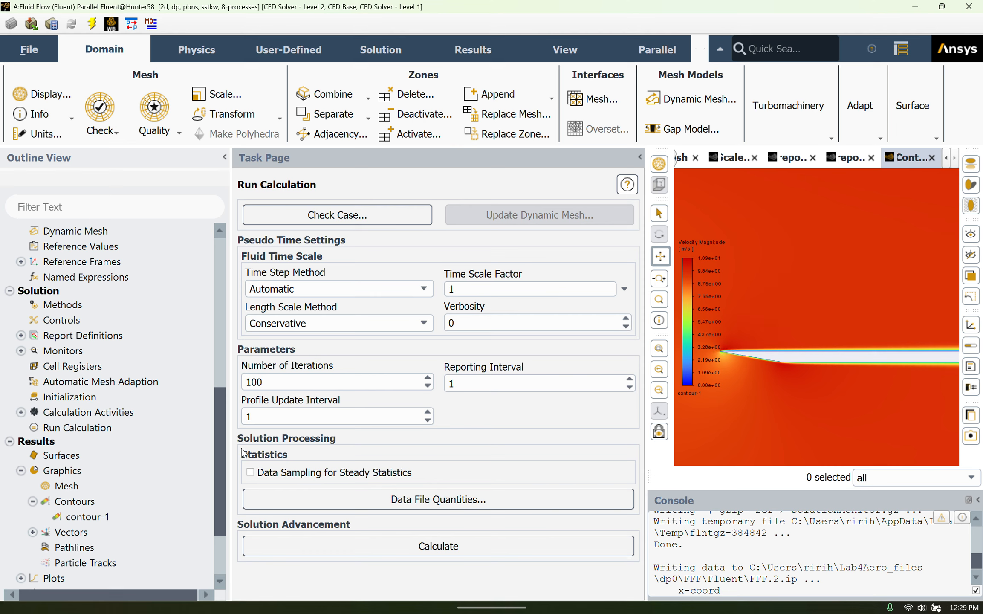
Compute and display the existing vector-1 plot of velocity vectors coloured by velocity magnitude
{"action": "scroll", "coordinate": [119, 487], "scroll_direction": "down", "scroll_amount": 1}
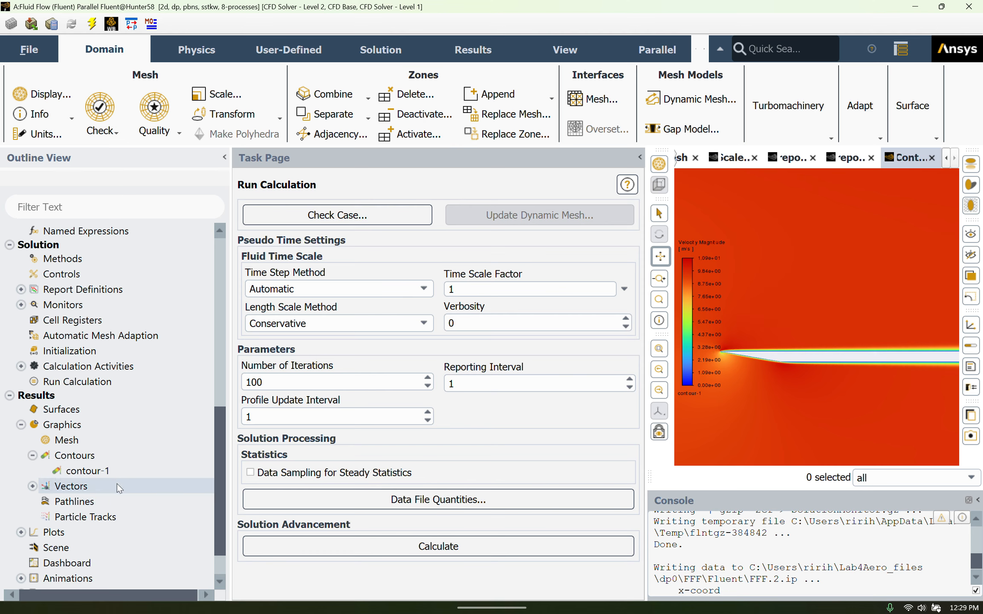
{"action": "left_click", "coordinate": [32, 485]}
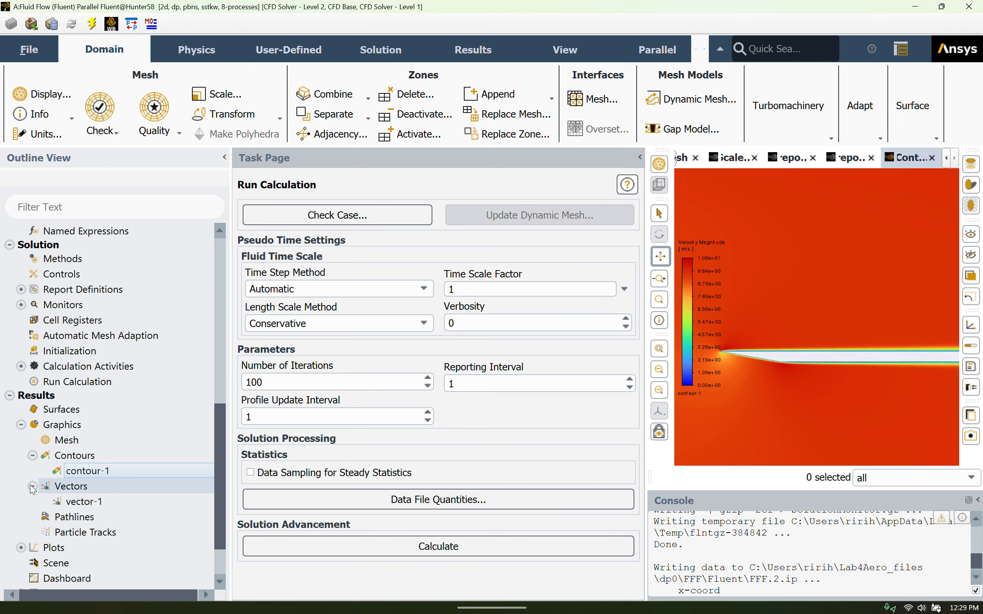
{"action": "double_click", "coordinate": [81, 501]}
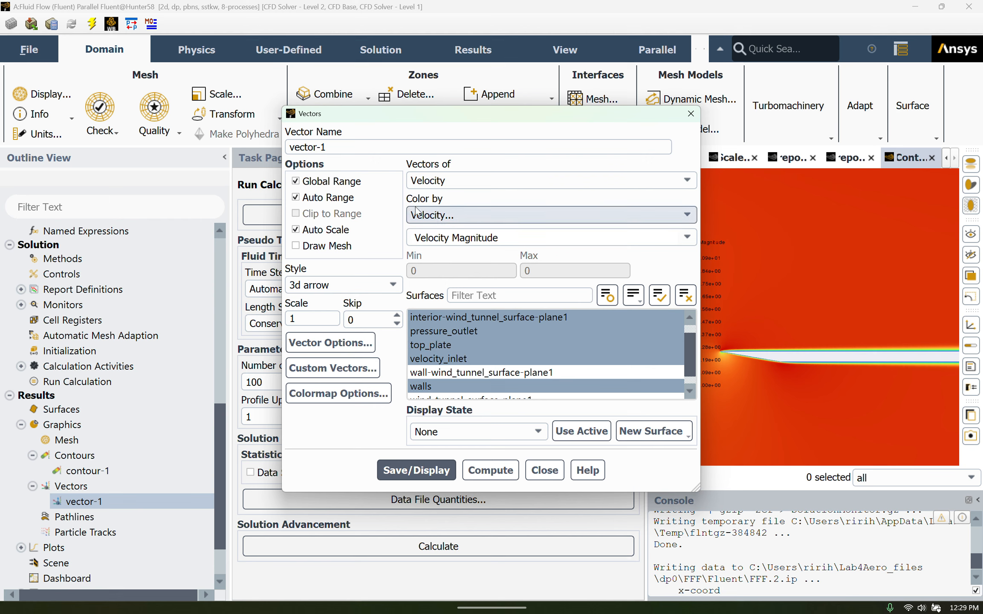
{"action": "left_click", "coordinate": [490, 470]}
{"action": "left_click", "coordinate": [447, 470]}
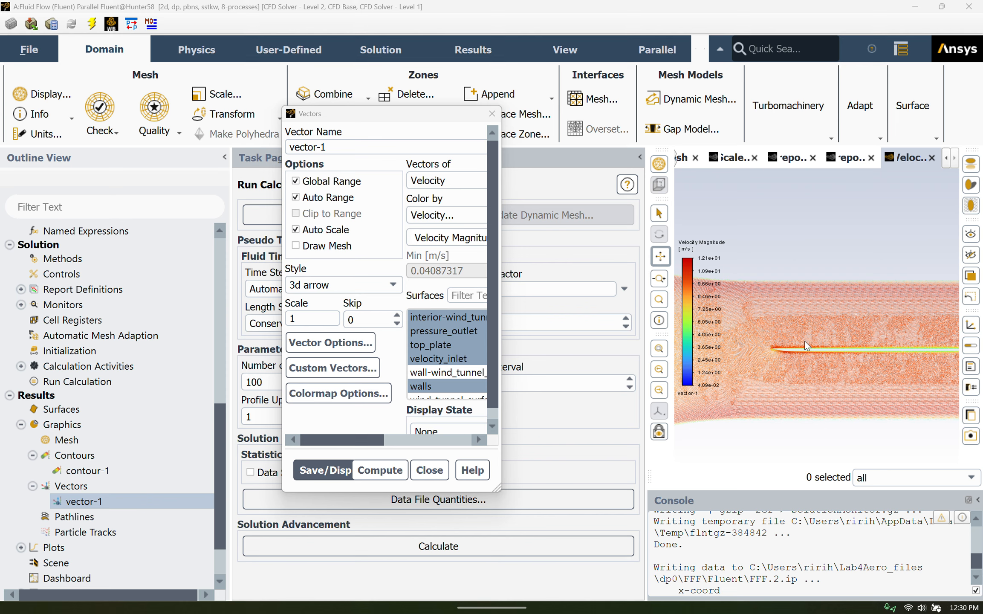
Examine the velocity vectors in the boundary layer close to the plate surface, and close the vector settings
{"action": "scroll", "coordinate": [803, 344], "scroll_direction": "up", "scroll_amount": 3}
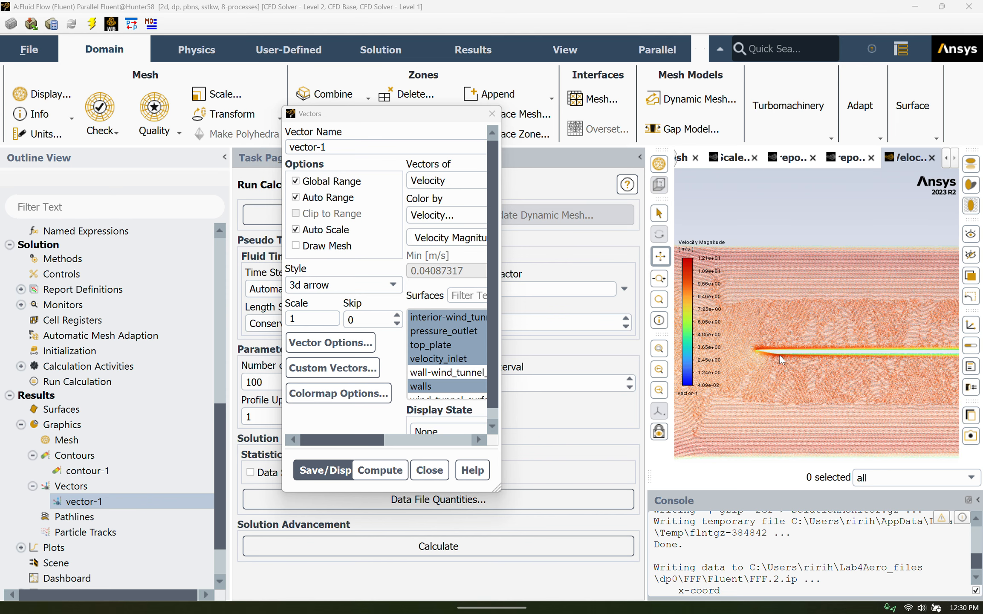
{"action": "scroll", "coordinate": [780, 355], "scroll_direction": "up", "scroll_amount": 3}
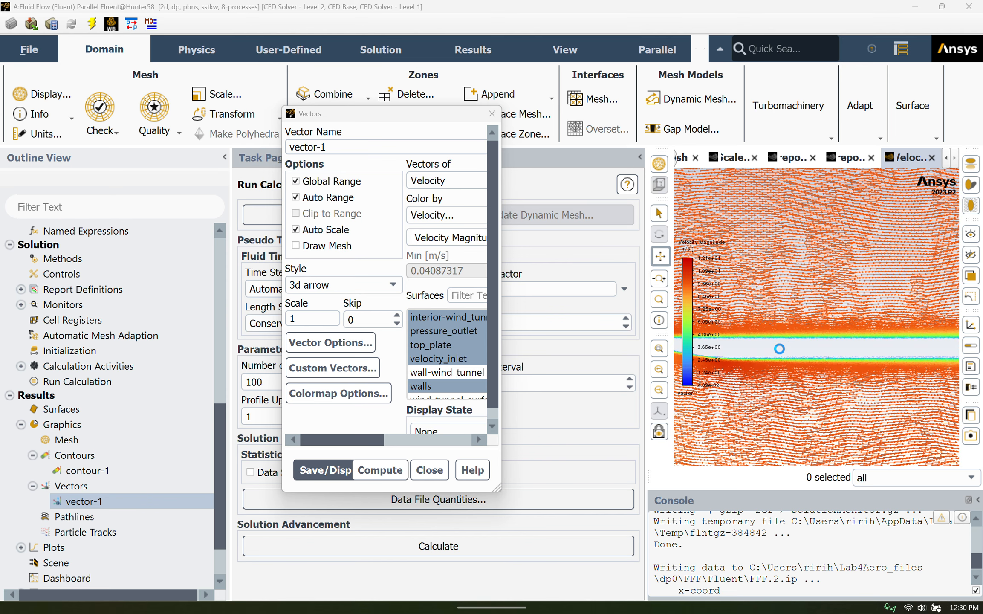
{"action": "scroll", "coordinate": [772, 308], "scroll_direction": "up", "scroll_amount": 3}
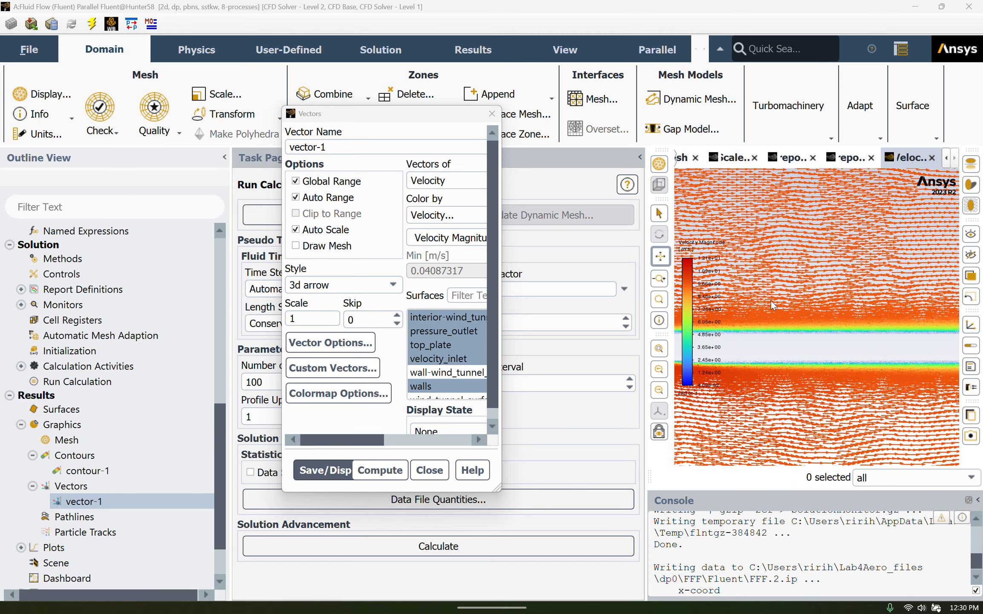
{"action": "scroll", "coordinate": [794, 269], "scroll_direction": "up", "scroll_amount": 2}
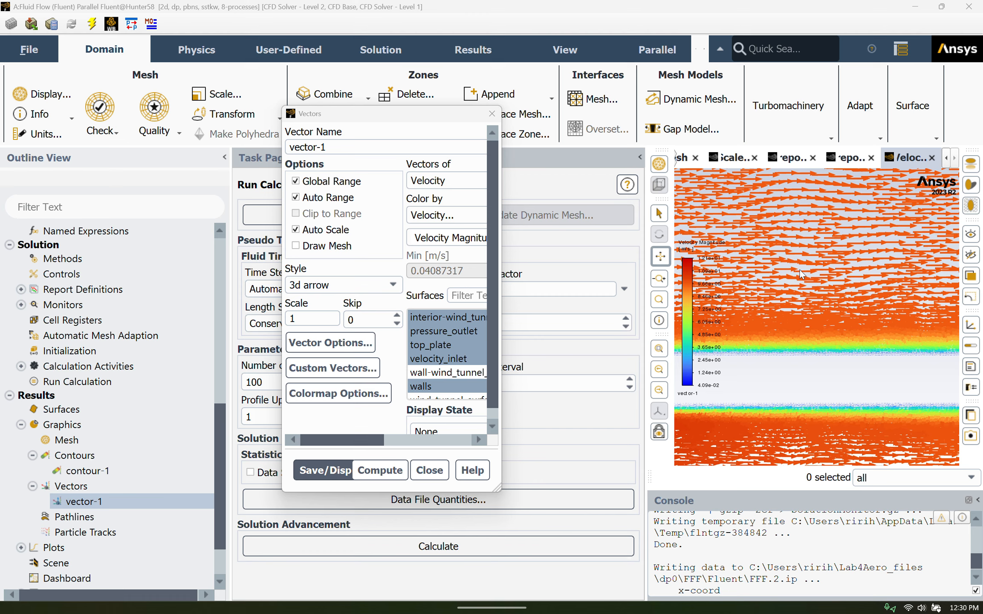
{"action": "scroll", "coordinate": [800, 273], "scroll_direction": "up", "scroll_amount": 2}
{"action": "scroll", "coordinate": [821, 342], "scroll_direction": "up", "scroll_amount": 1}
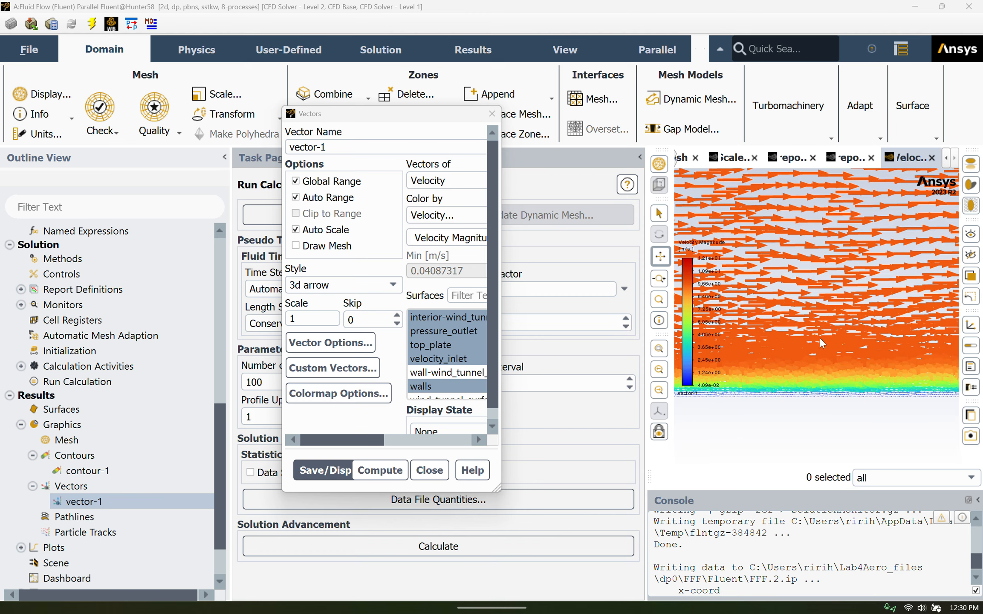
{"action": "scroll", "coordinate": [829, 392], "scroll_direction": "up", "scroll_amount": 1}
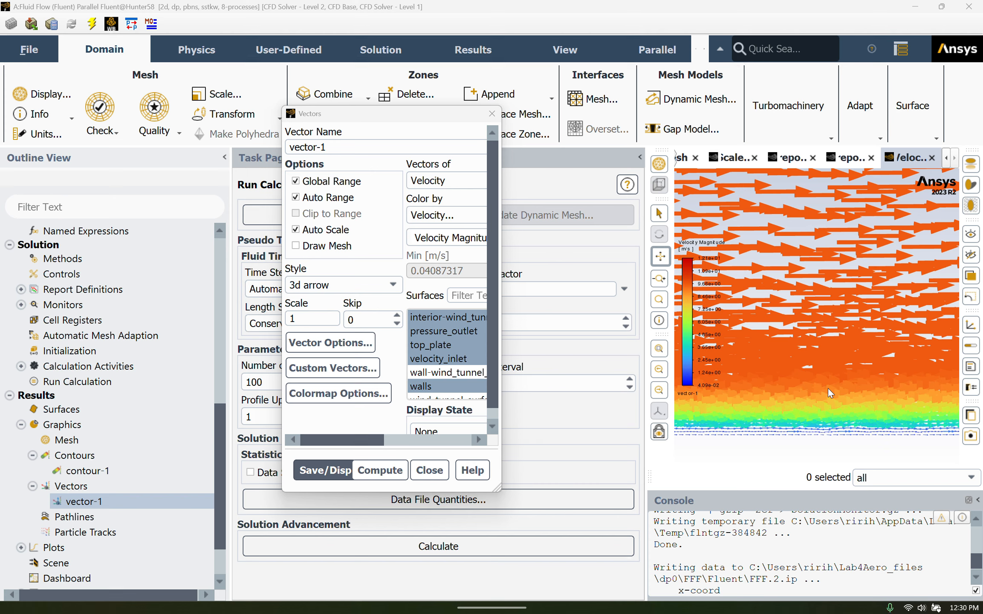
{"action": "scroll", "coordinate": [828, 388], "scroll_direction": "down", "scroll_amount": 1}
{"action": "scroll", "coordinate": [826, 386], "scroll_direction": "down", "scroll_amount": 1}
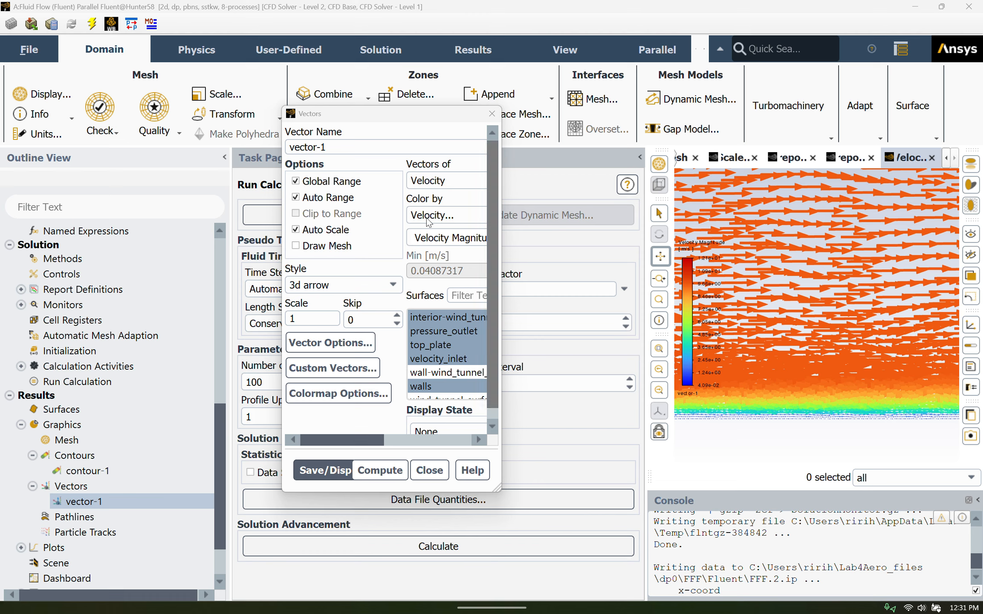
{"action": "left_click", "coordinate": [429, 470]}
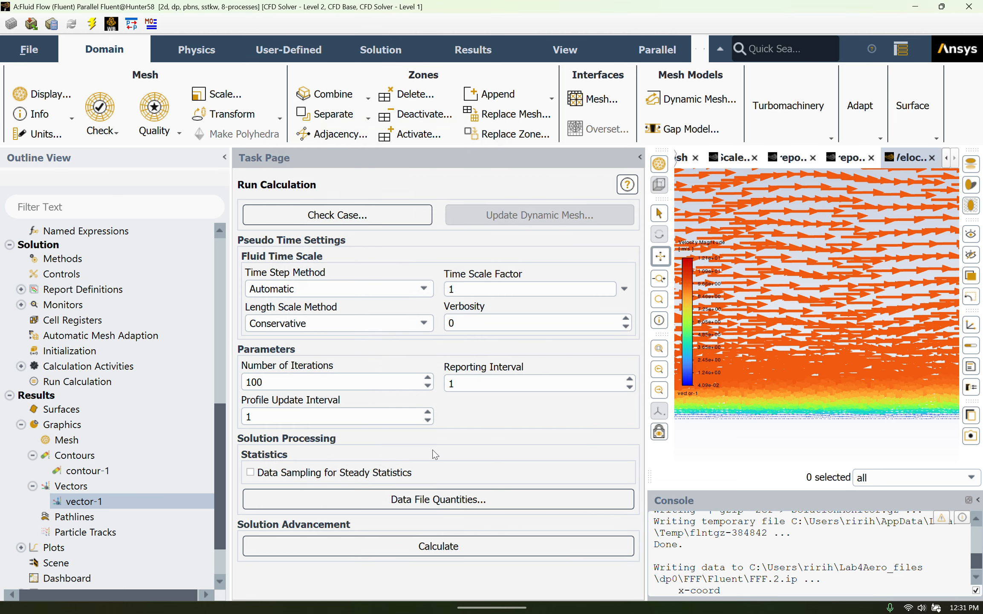
Start a new XY plot with Wall Fluxes and Wall Shear Stress as the Y axis function
{"action": "scroll", "coordinate": [149, 458], "scroll_direction": "down", "scroll_amount": 1}
{"action": "left_click", "coordinate": [21, 489]}
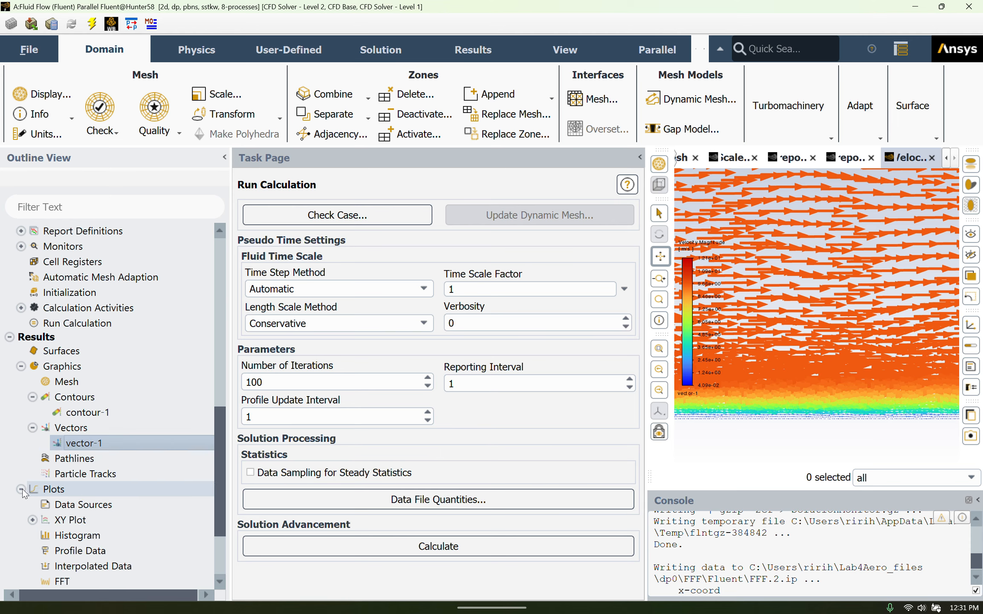
{"action": "double_click", "coordinate": [64, 520]}
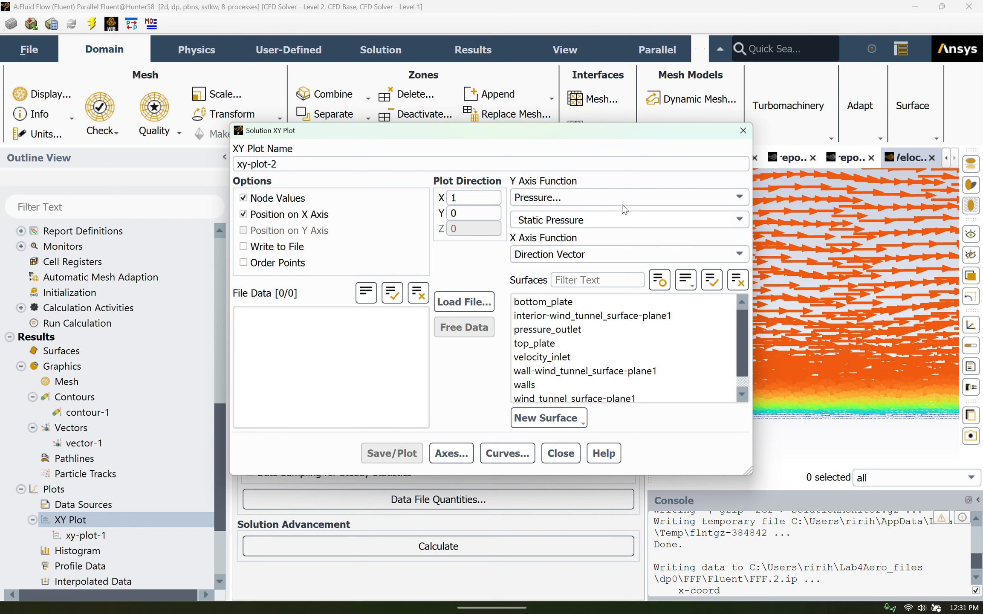
{"action": "left_click", "coordinate": [614, 197]}
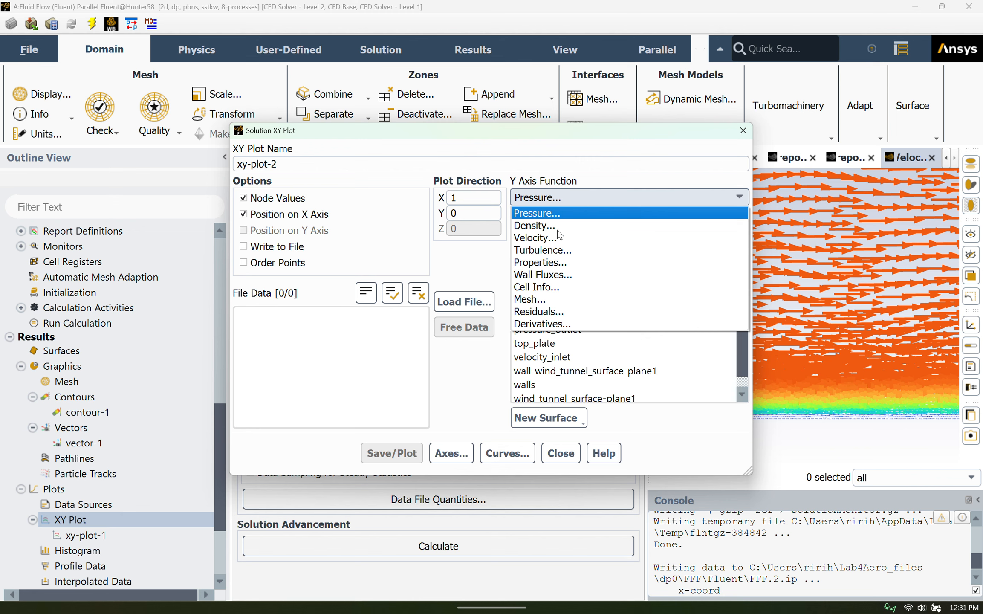
{"action": "left_click", "coordinate": [556, 275]}
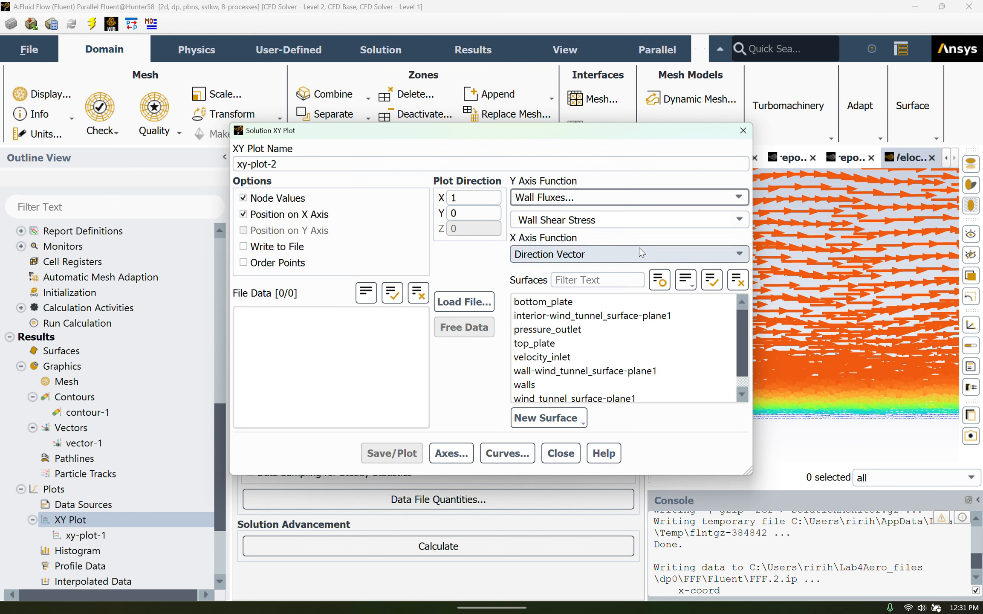
{"action": "left_click", "coordinate": [728, 221]}
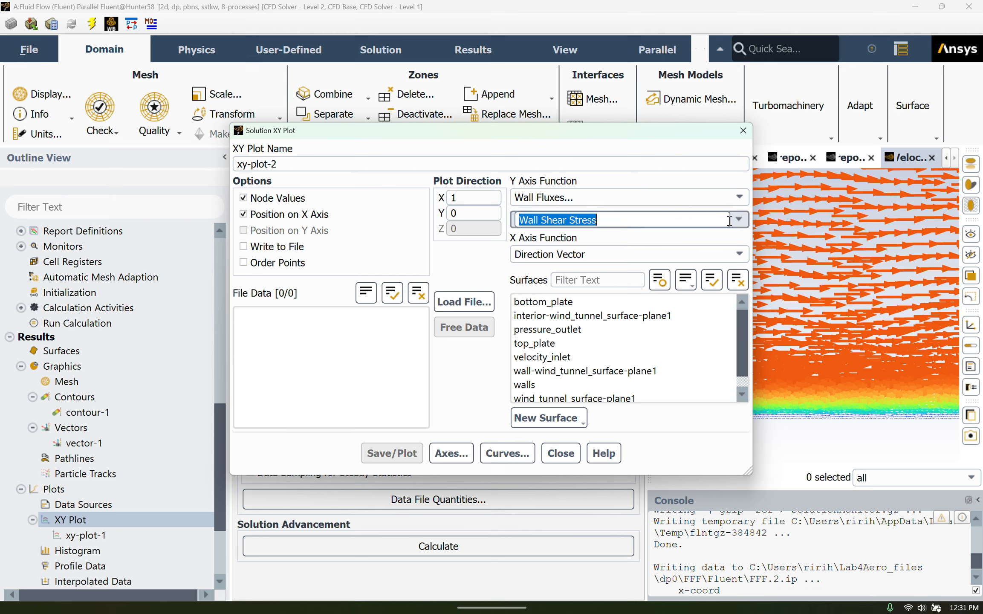
{"action": "left_click", "coordinate": [736, 221]}
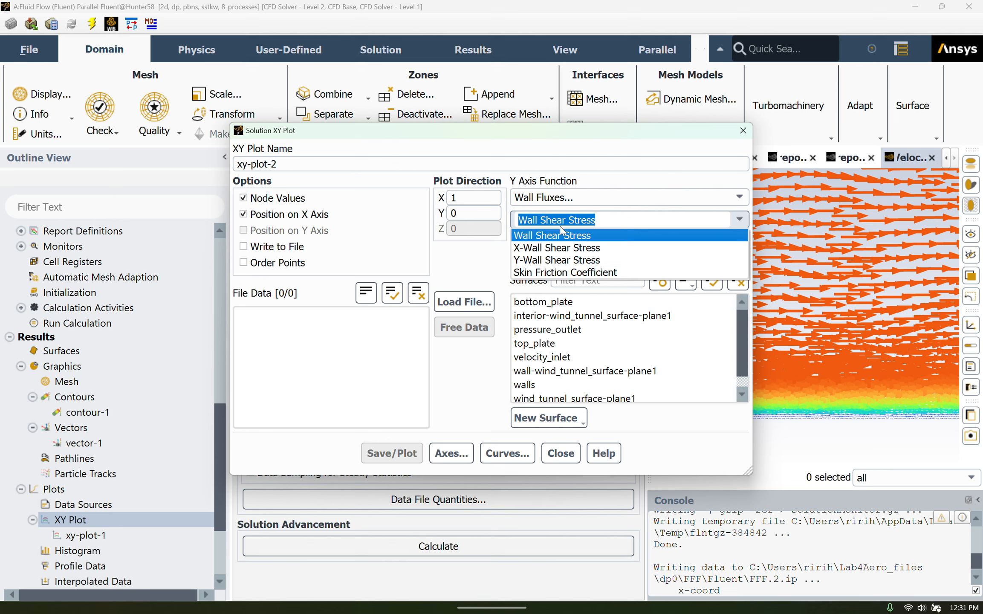
{"action": "left_click", "coordinate": [564, 236]}
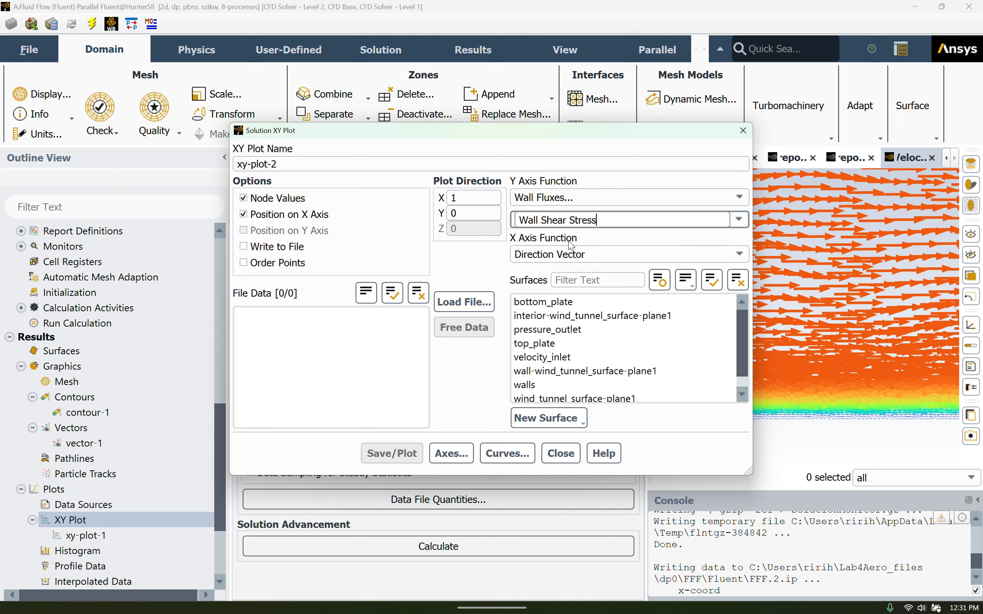
Save and plot the wall shear stress for the top_plate surface, and examine the curve along the plate
{"action": "scroll", "coordinate": [579, 336], "scroll_direction": "down", "scroll_amount": 1}
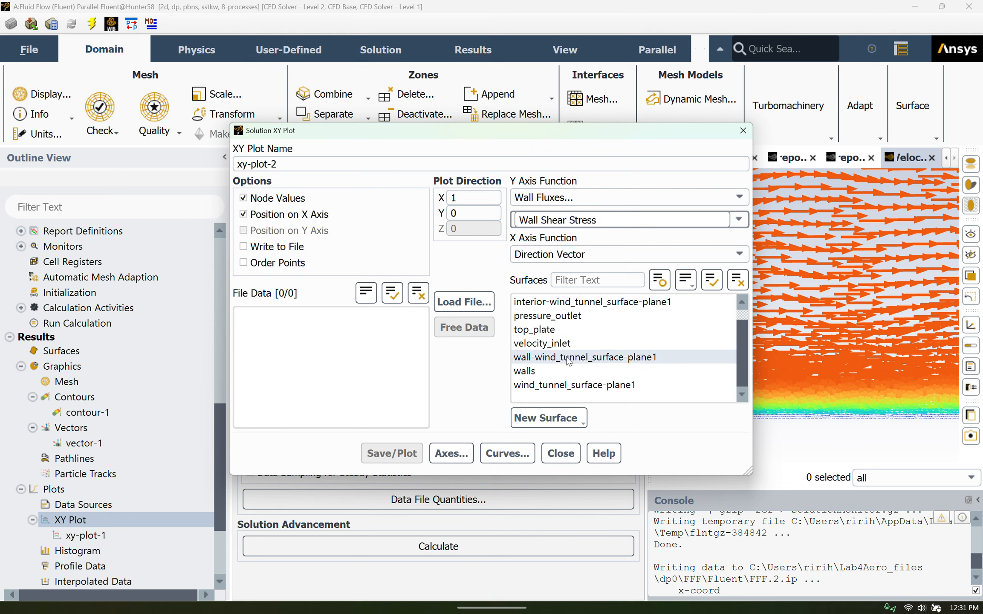
{"action": "scroll", "coordinate": [567, 356], "scroll_direction": "up", "scroll_amount": 1}
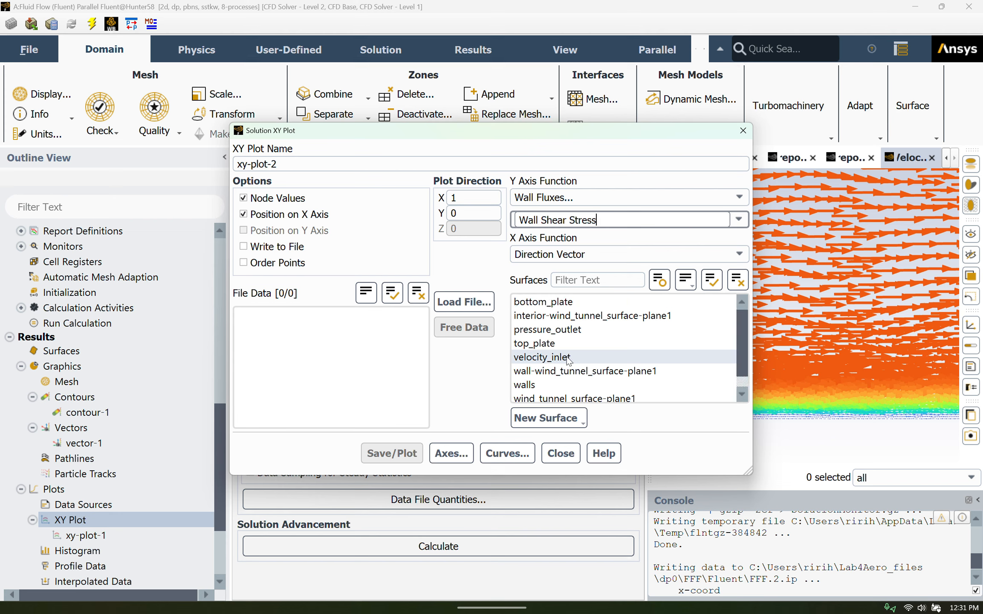
{"action": "left_click", "coordinate": [535, 345]}
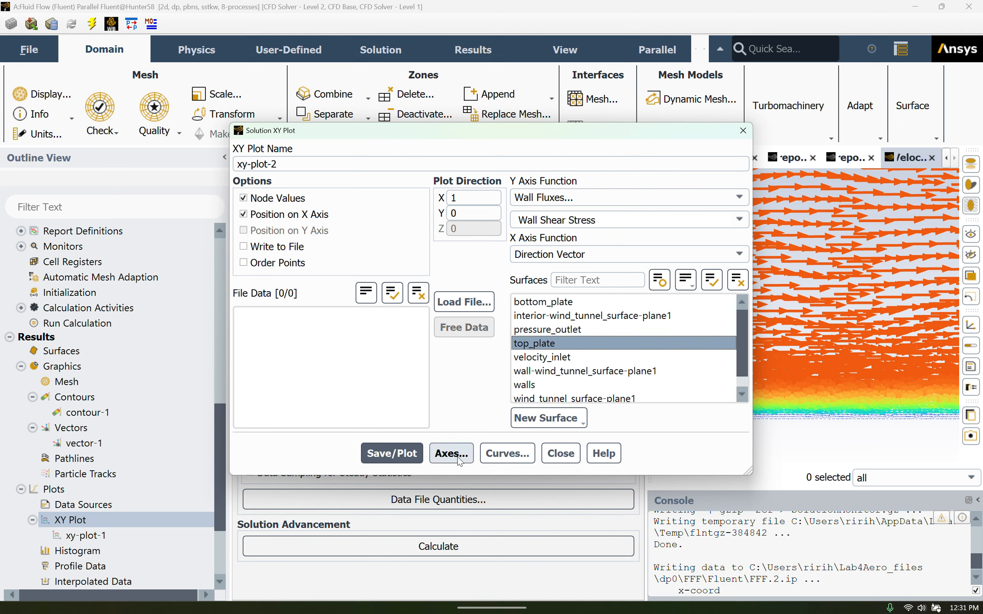
{"action": "left_click", "coordinate": [394, 452]}
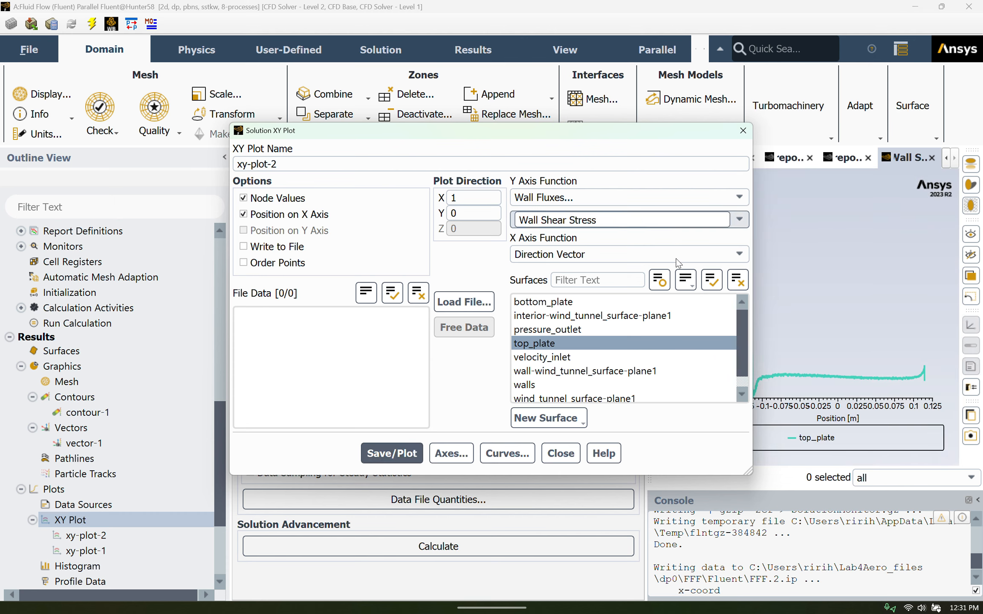
{"action": "left_click_drag", "start_coordinate": [756, 309], "coordinate": [577, 309]}
{"action": "mouse_move", "coordinate": [909, 347]}
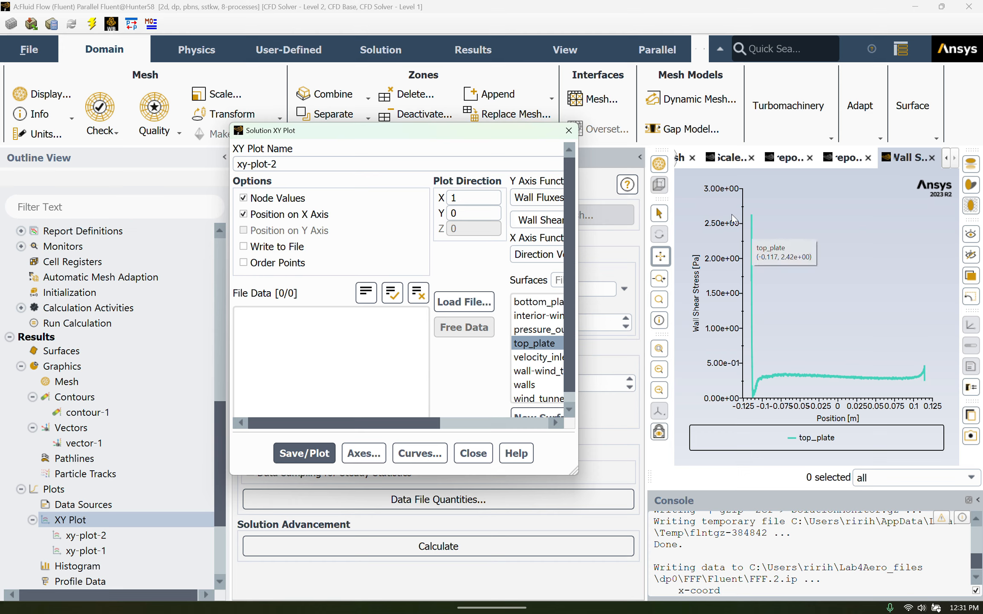
{"action": "mouse_move", "coordinate": [905, 378]}
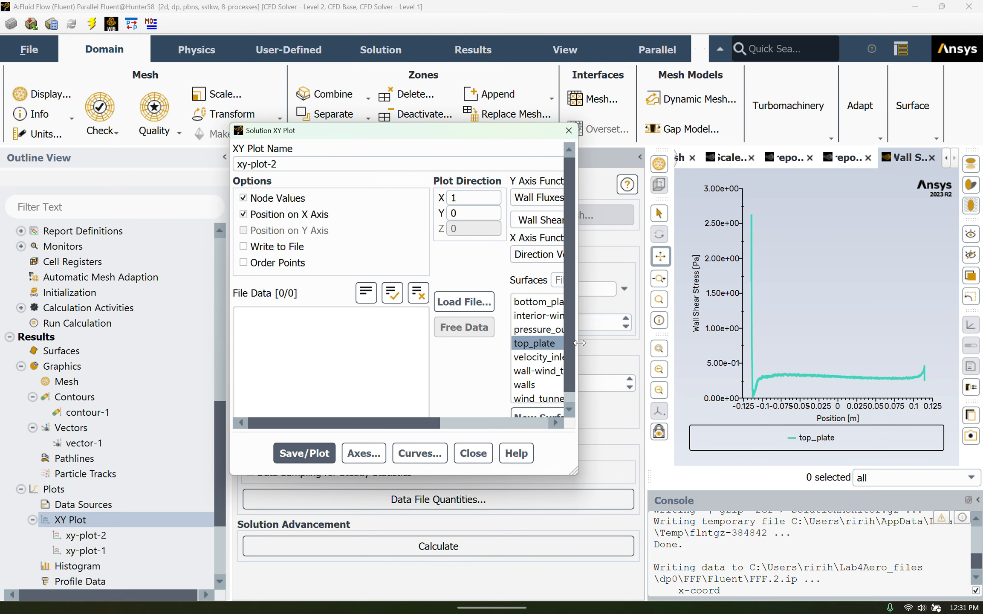
{"action": "left_click_drag", "start_coordinate": [580, 342], "coordinate": [897, 343]}
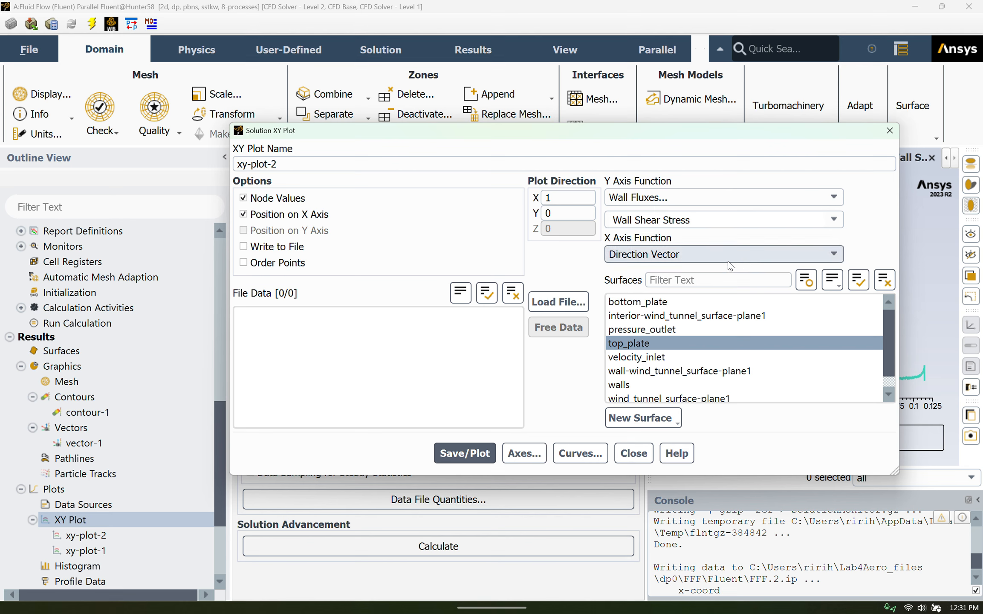
Change the Y axis function to Skin Friction Coefficient, plot it for top_plate, and close the XY plot settings after viewing the curve
{"action": "left_click", "coordinate": [838, 219]}
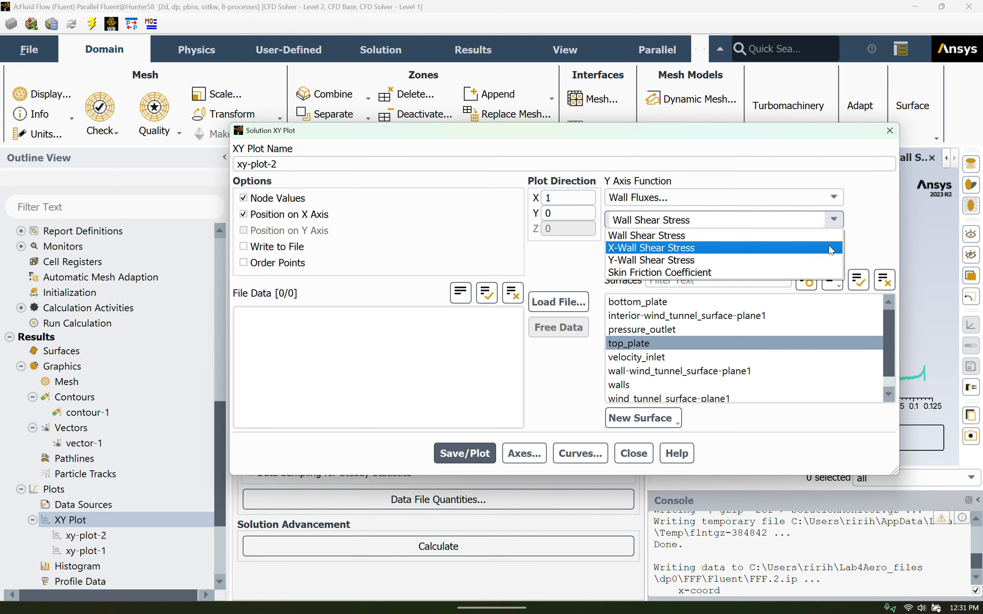
{"action": "left_click", "coordinate": [827, 272]}
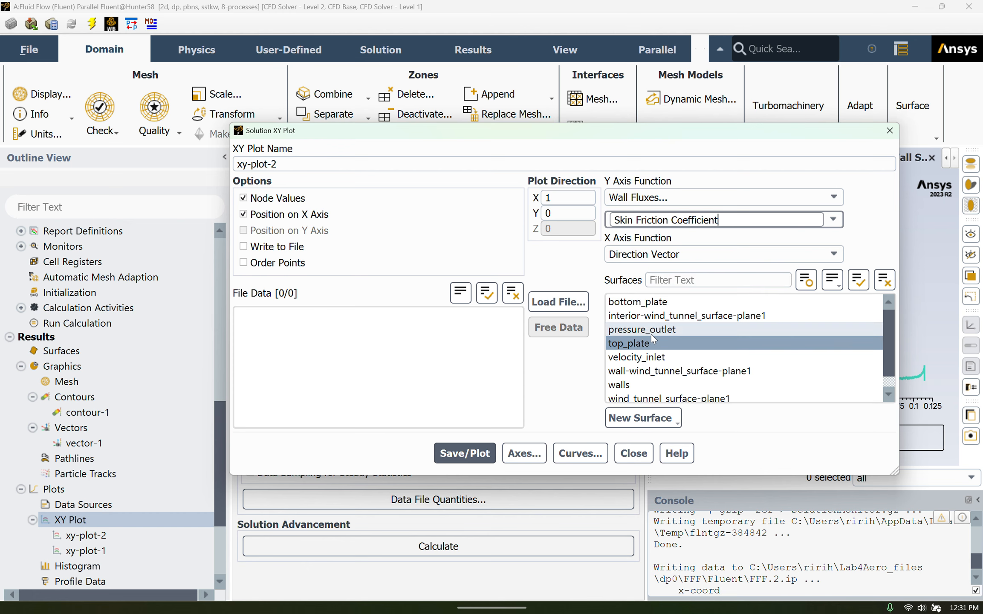
{"action": "left_click", "coordinate": [631, 344]}
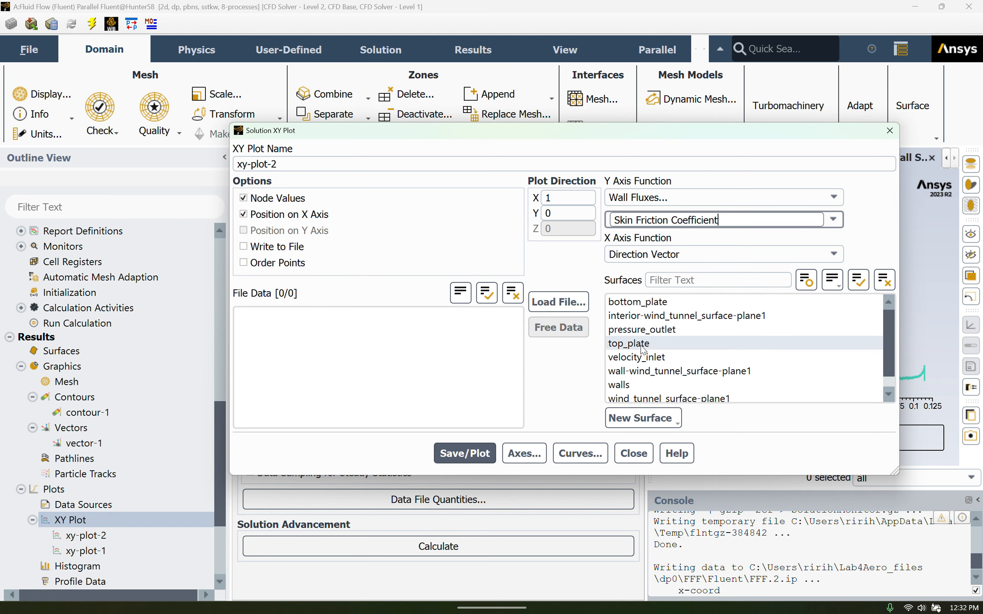
{"action": "left_click", "coordinate": [643, 349]}
{"action": "left_click", "coordinate": [465, 453]}
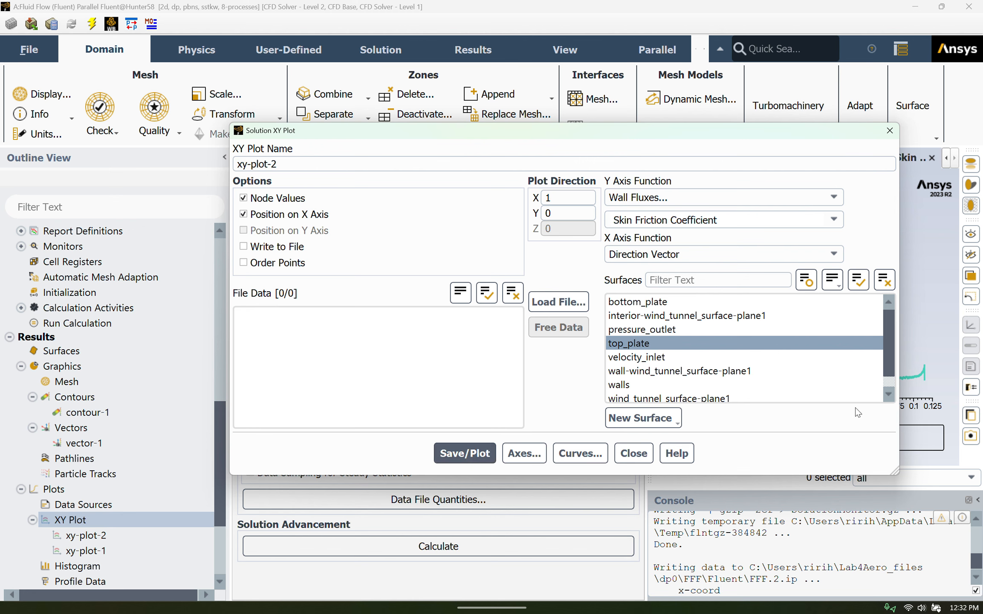
{"action": "left_click_drag", "start_coordinate": [898, 401], "coordinate": [536, 401]}
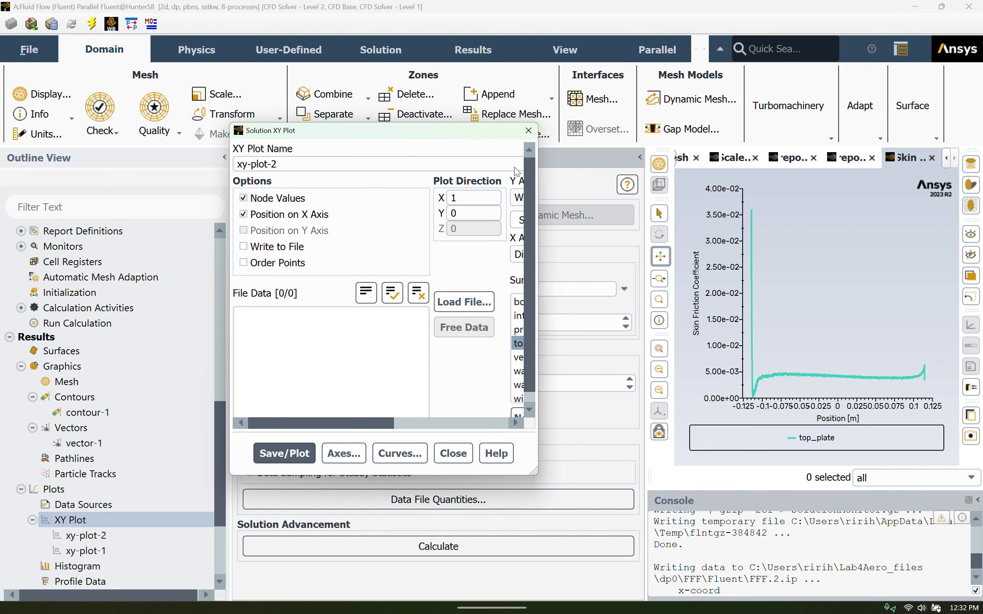
{"action": "left_click", "coordinate": [427, 18]}
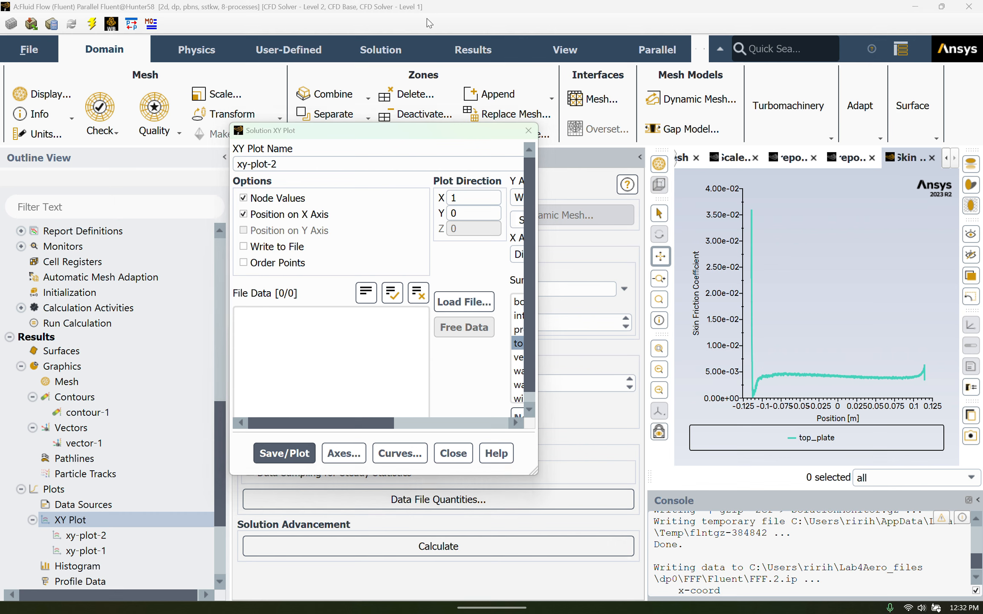
{"action": "left_click", "coordinate": [452, 454]}
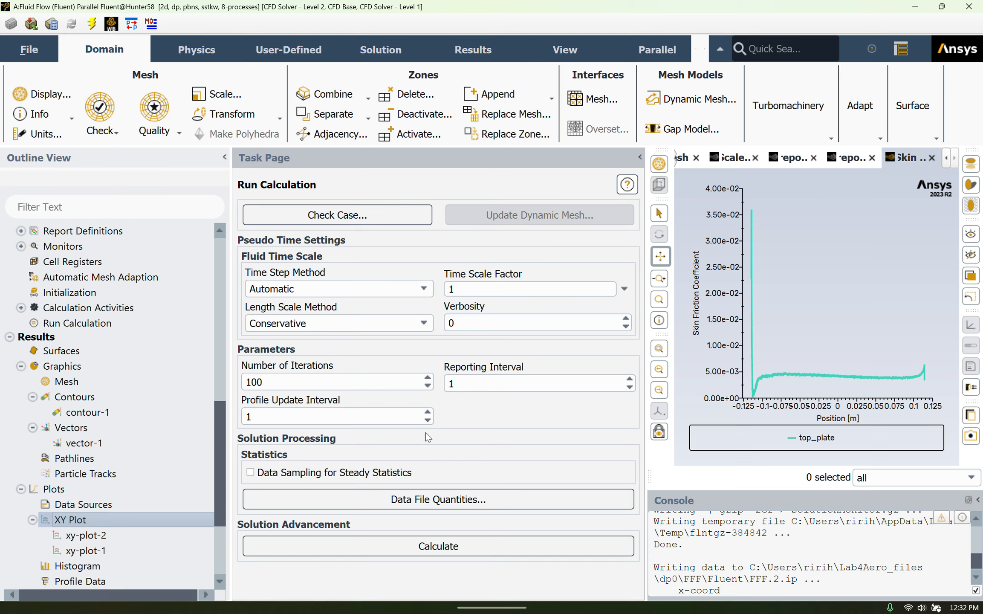
Print a force report in the X direction for the top_plate wall zone only, and close the force settings
{"action": "scroll", "coordinate": [179, 437], "scroll_direction": "down", "scroll_amount": 3}
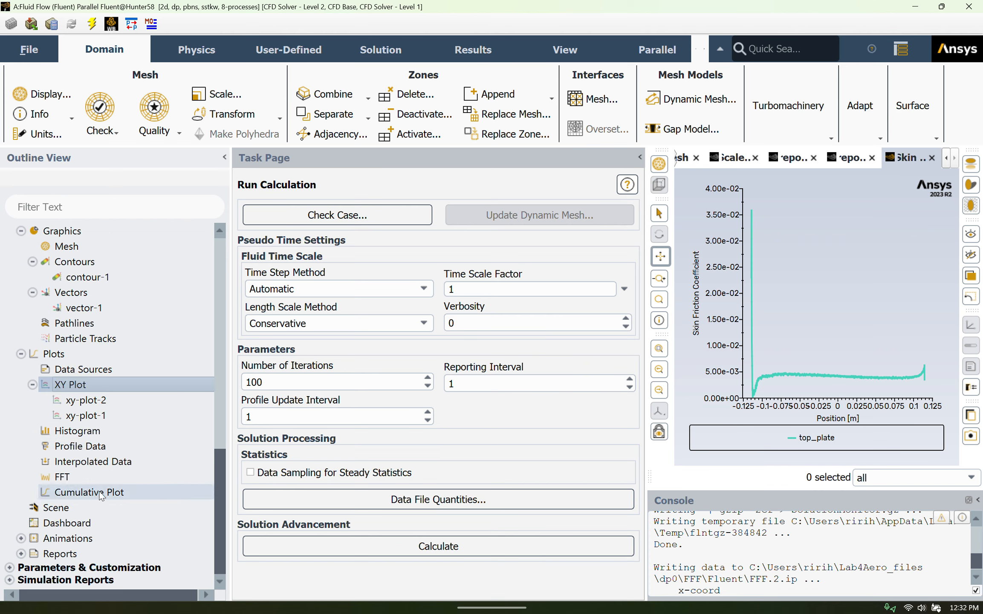
{"action": "left_click", "coordinate": [20, 554]}
{"action": "scroll", "coordinate": [54, 554], "scroll_direction": "down", "scroll_amount": 1}
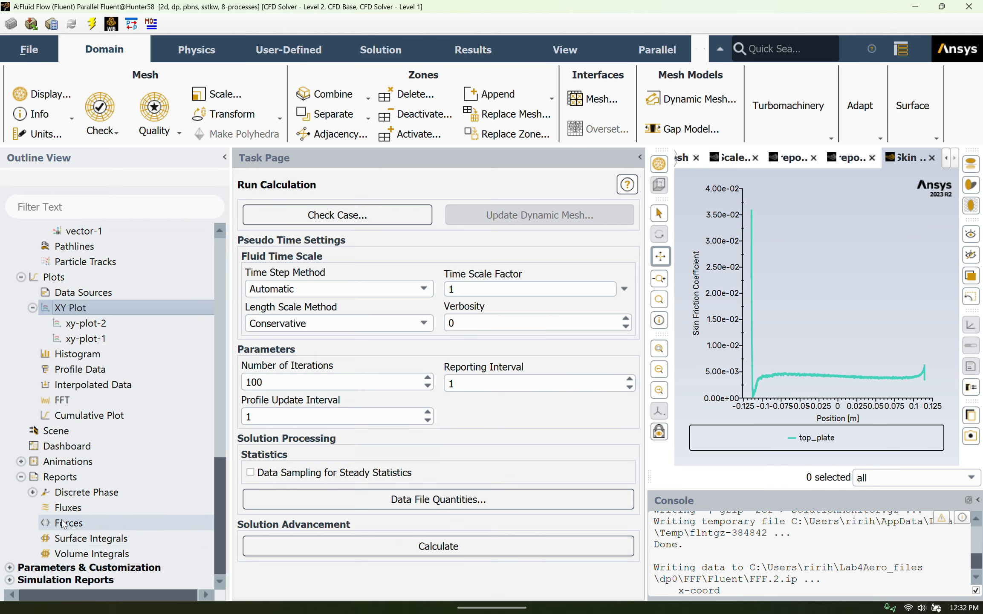
{"action": "double_click", "coordinate": [68, 523]}
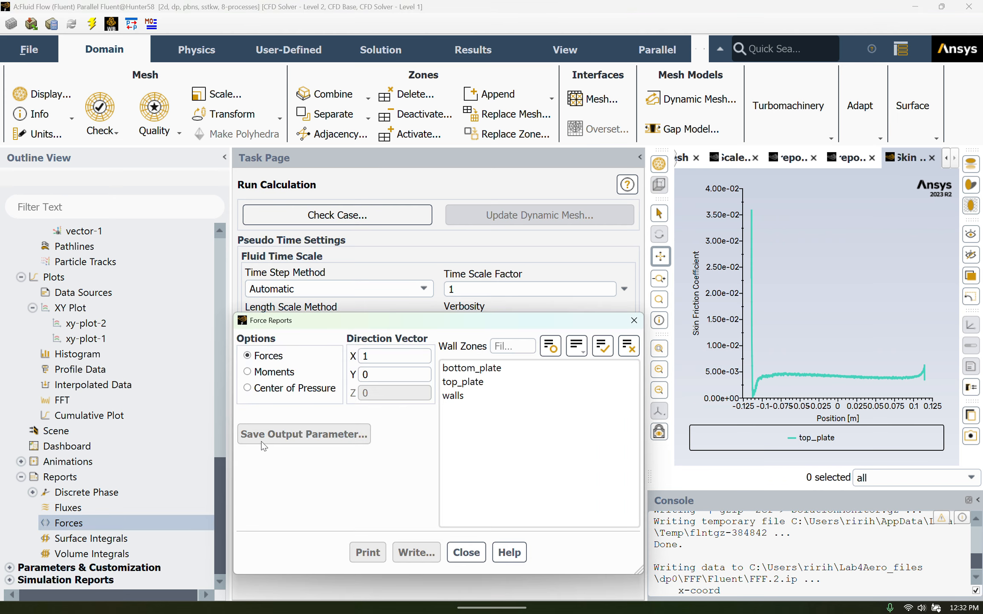
{"action": "left_click", "coordinate": [463, 381]}
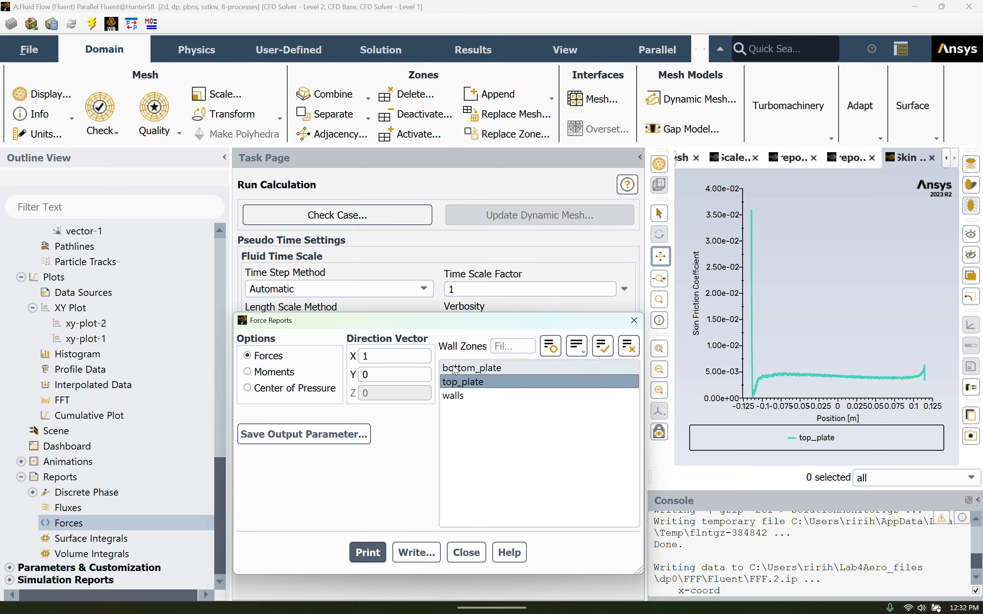
{"action": "left_click", "coordinate": [455, 368]}
{"action": "left_click", "coordinate": [460, 381]}
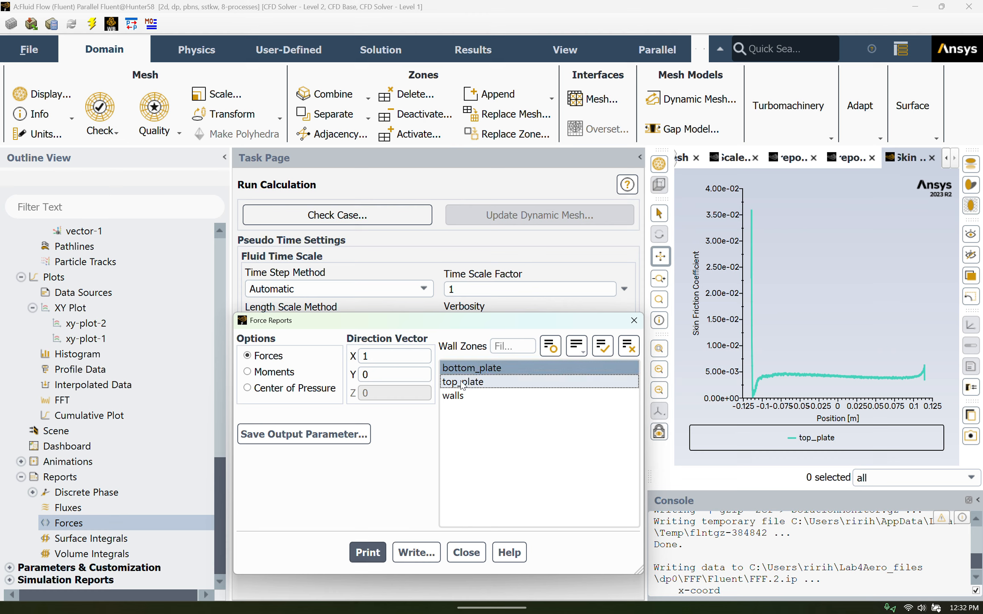
{"action": "left_click", "coordinate": [465, 382]}
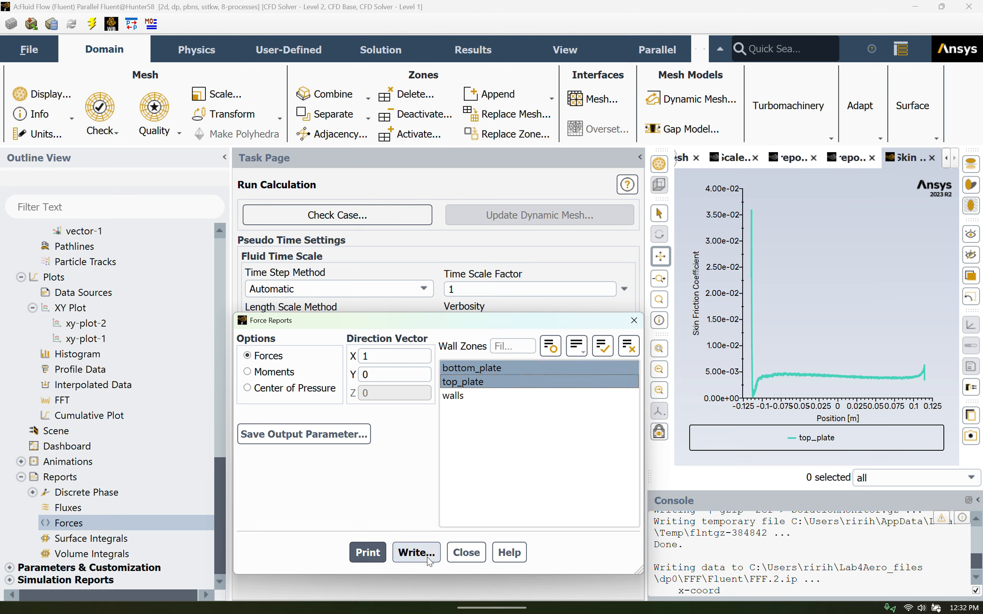
{"action": "left_click", "coordinate": [476, 368]}
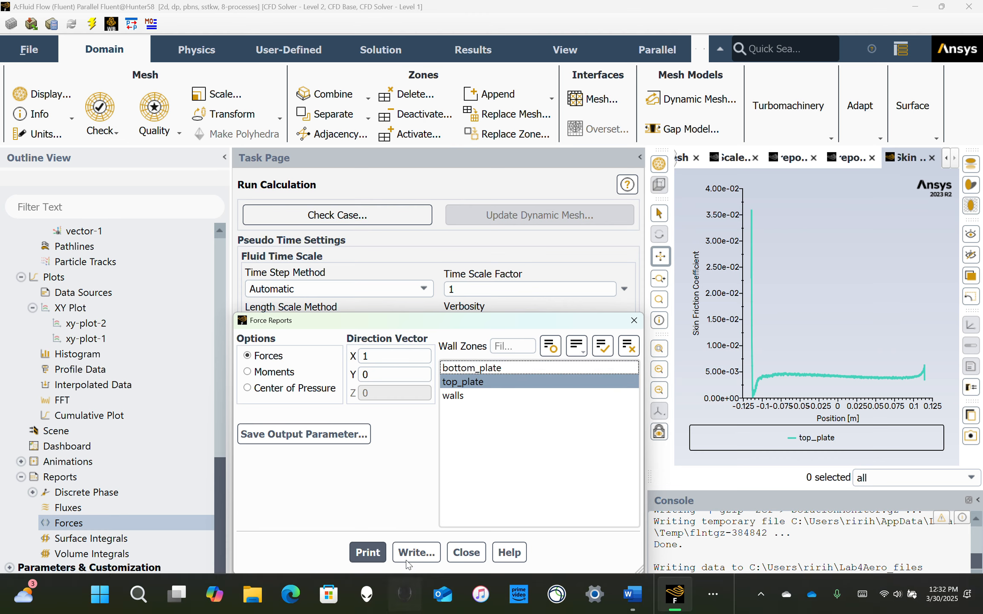
{"action": "left_click", "coordinate": [367, 551]}
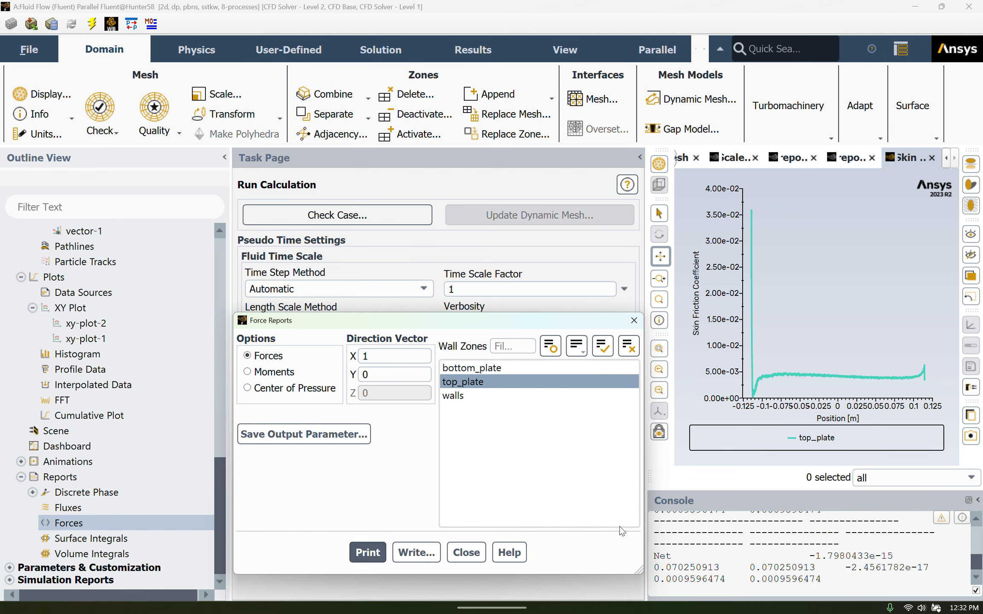
{"action": "left_click", "coordinate": [466, 552]}
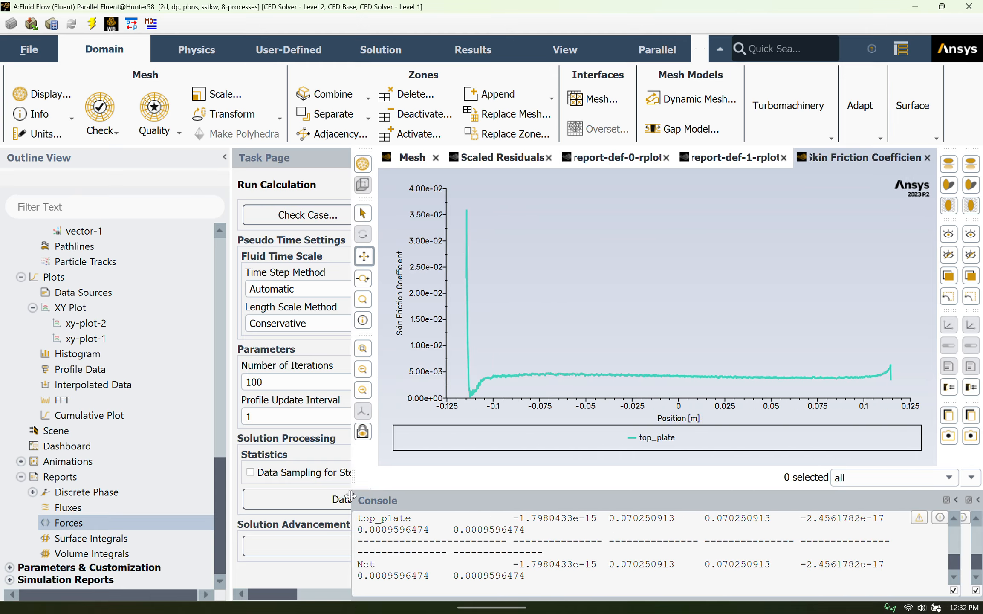
Read the top_plate force report in the console and highlight its net total coefficient
{"action": "scroll", "coordinate": [571, 528], "scroll_direction": "up", "scroll_amount": 5}
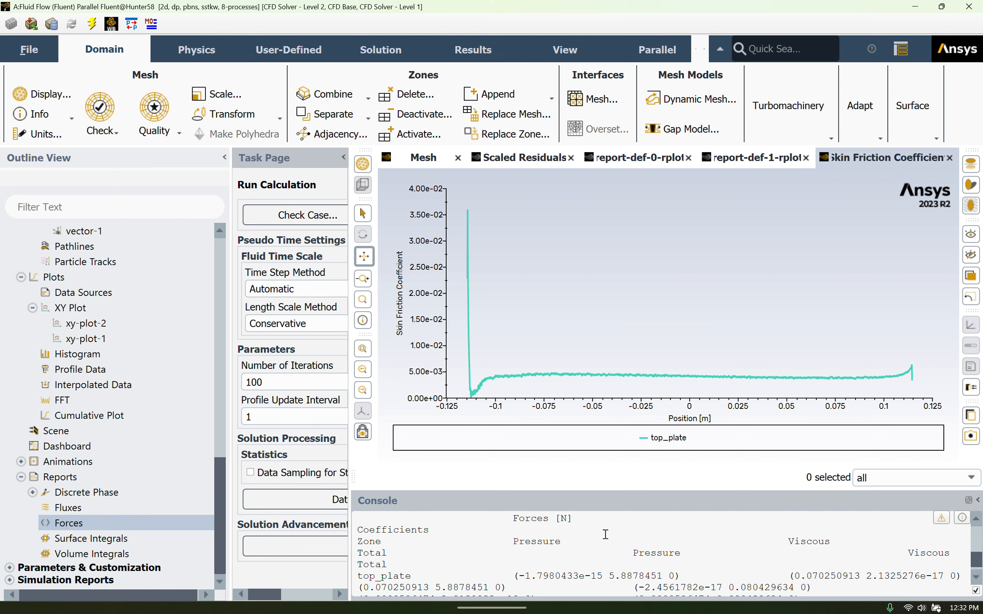
{"action": "scroll", "coordinate": [546, 561], "scroll_direction": "down", "scroll_amount": 3}
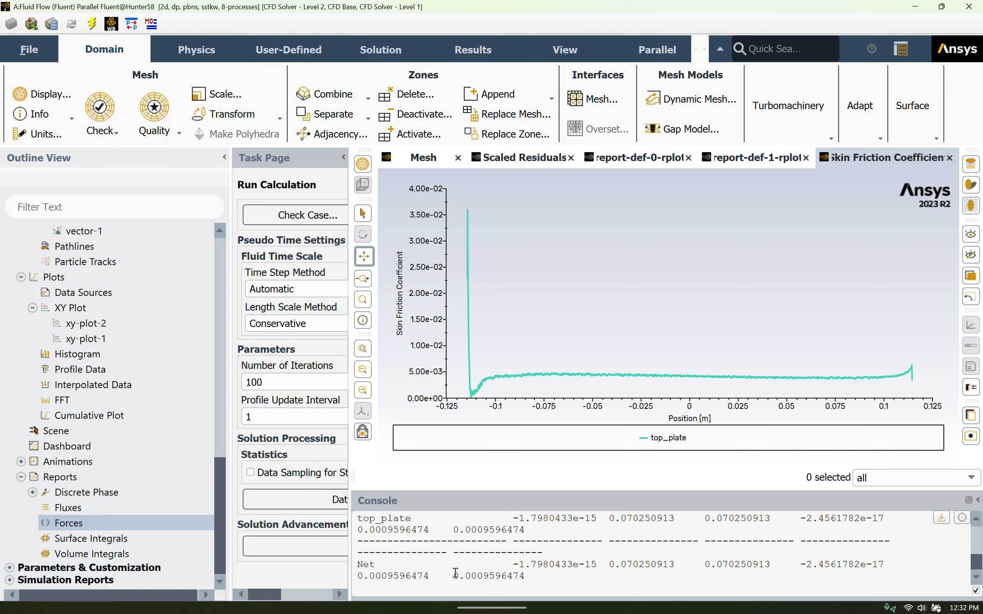
{"action": "left_click_drag", "start_coordinate": [457, 575], "coordinate": [528, 582]}
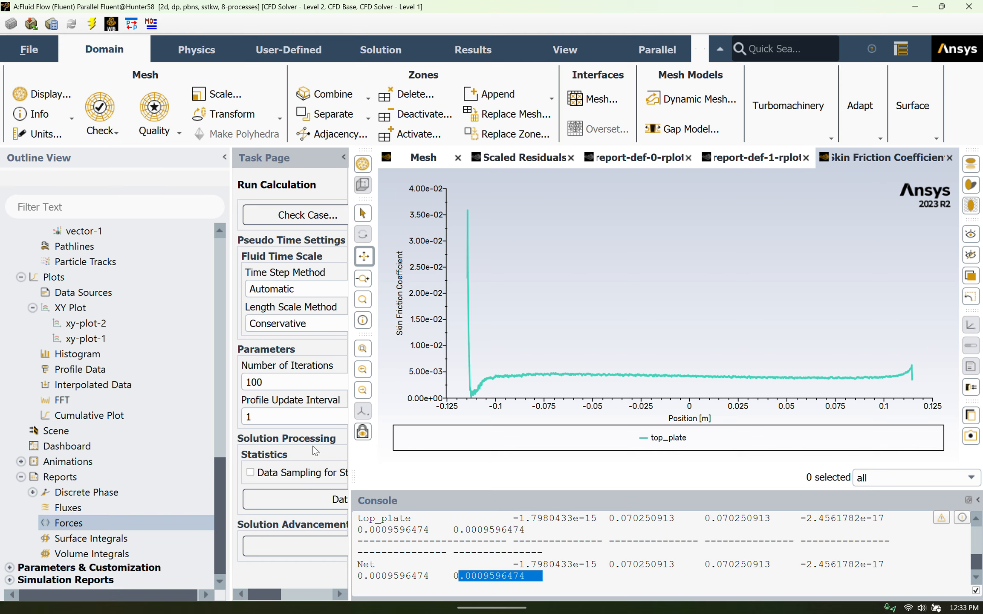
Open the report definitions of the solution setup
{"action": "scroll", "coordinate": [191, 441], "scroll_direction": "up", "scroll_amount": 3}
{"action": "scroll", "coordinate": [191, 440], "scroll_direction": "up", "scroll_amount": 5}
{"action": "scroll", "coordinate": [114, 390], "scroll_direction": "up", "scroll_amount": 4}
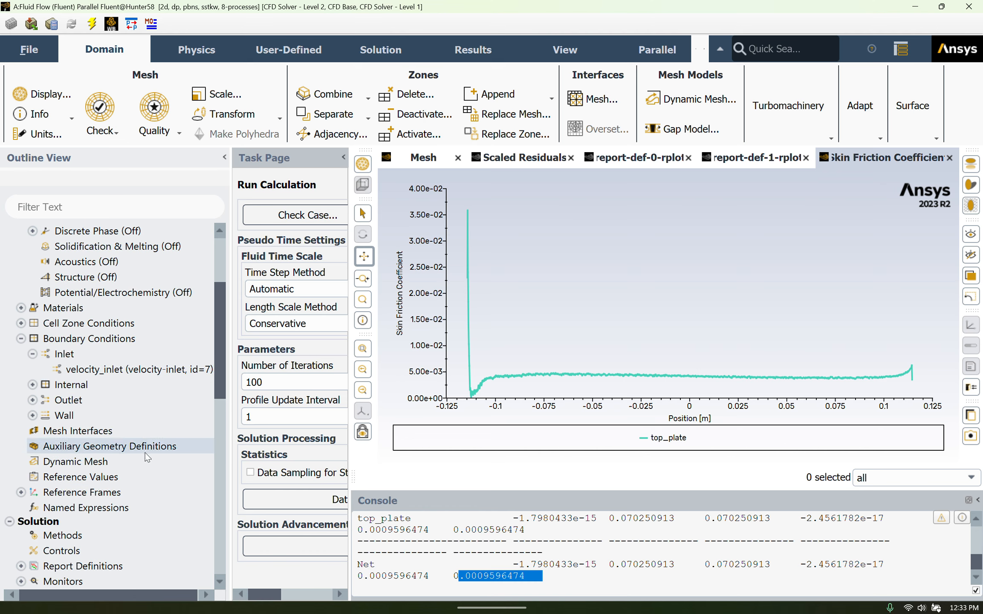
{"action": "scroll", "coordinate": [144, 452], "scroll_direction": "down", "scroll_amount": 1}
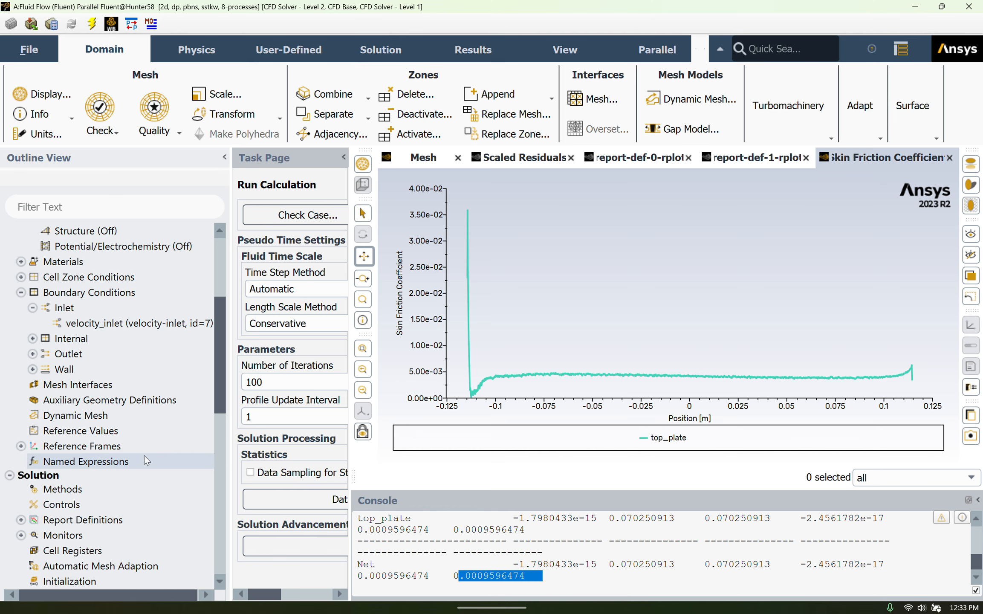
{"action": "left_click", "coordinate": [22, 519]}
{"action": "scroll", "coordinate": [90, 523], "scroll_direction": "down", "scroll_amount": 2}
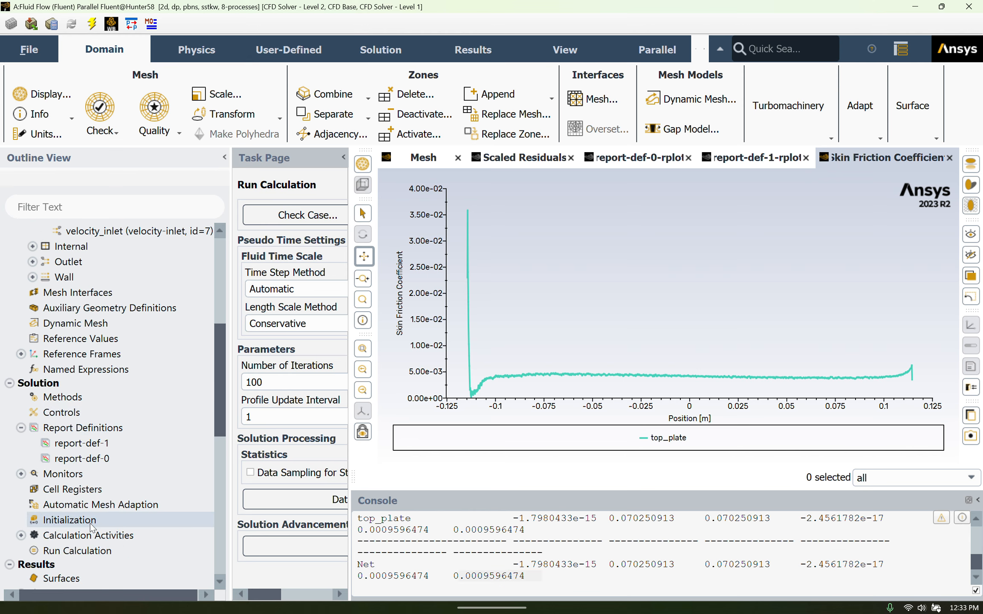
{"action": "double_click", "coordinate": [79, 430]}
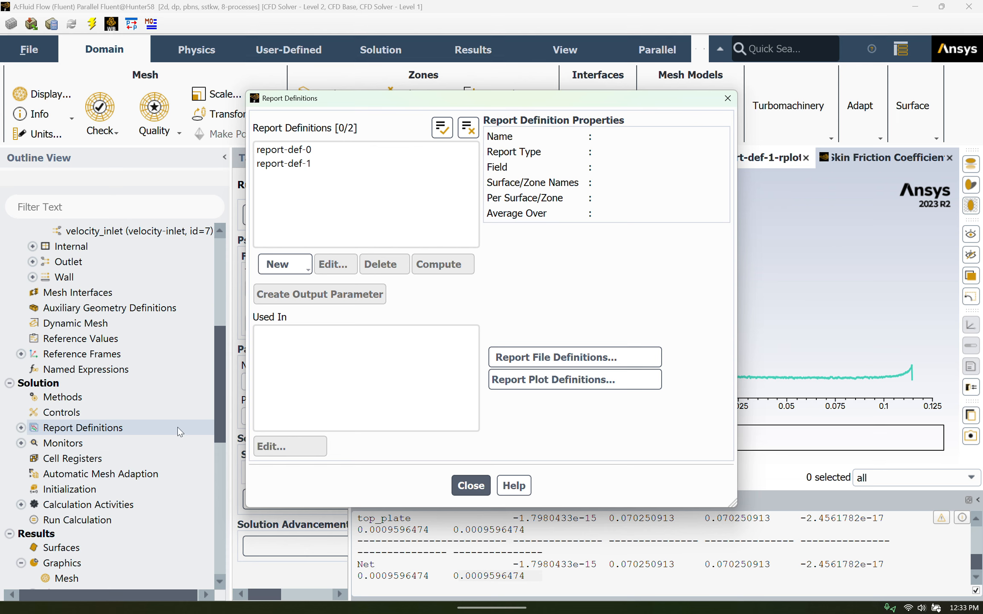
Create a drag coefficient report definition for top_plate, compute it, and compare the printed value with the force report's net coefficient
{"action": "left_click", "coordinate": [292, 265]}
{"action": "mouse_move", "coordinate": [307, 320]}
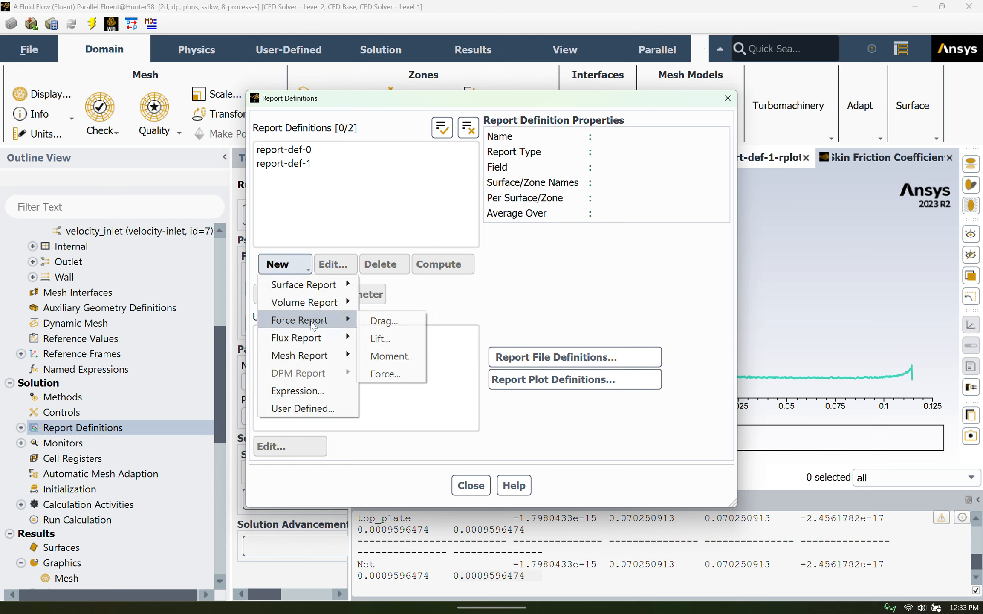
{"action": "left_click", "coordinate": [394, 323]}
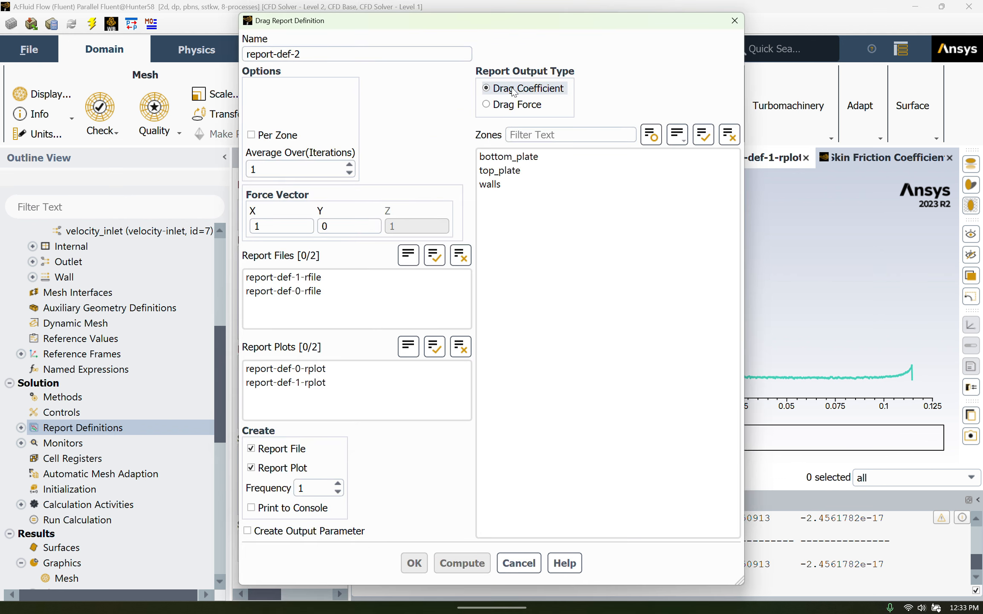
{"action": "left_click", "coordinate": [523, 171]}
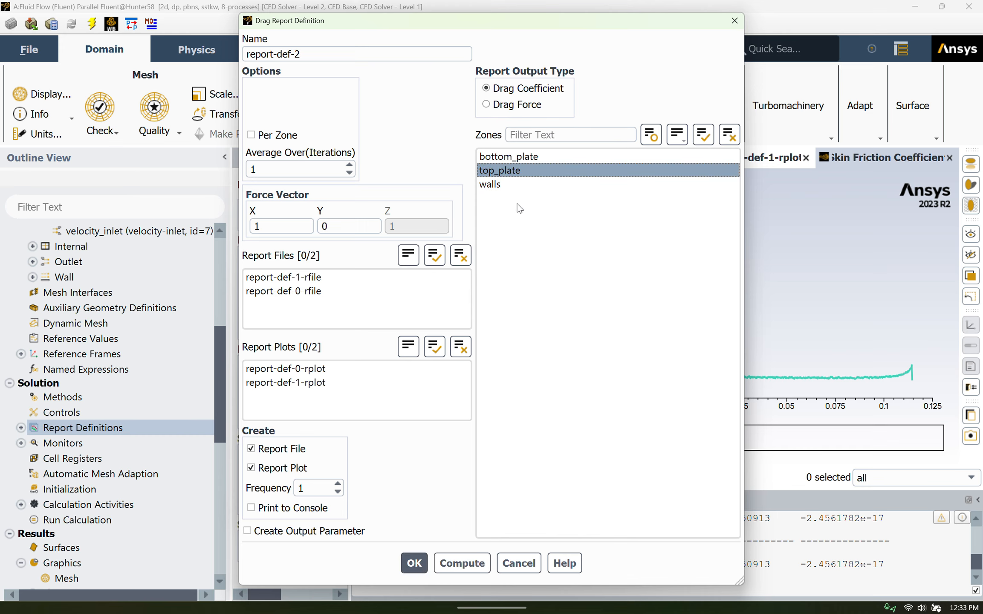
{"action": "left_click", "coordinate": [459, 558]}
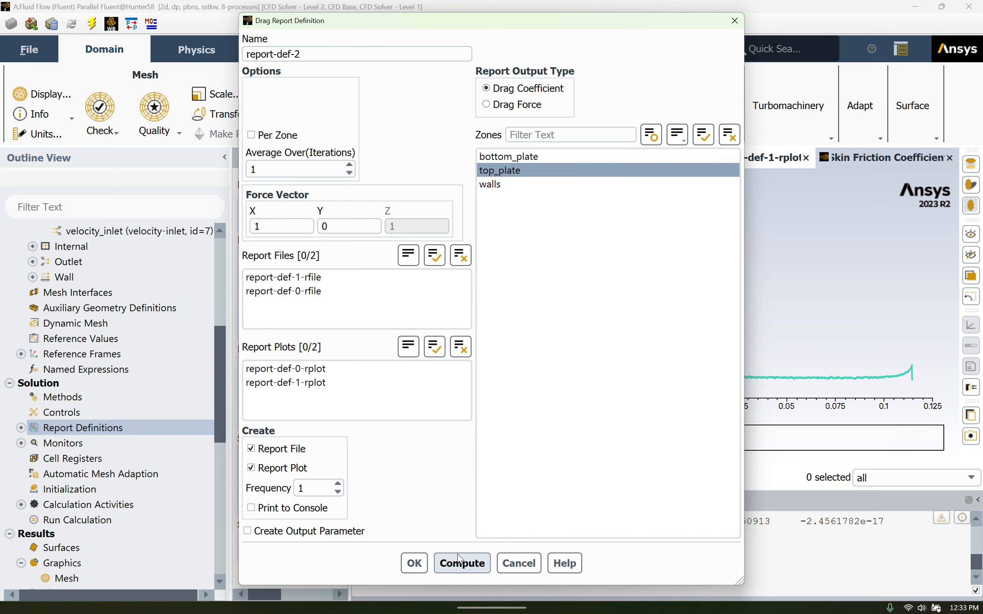
{"action": "left_click", "coordinate": [413, 563]}
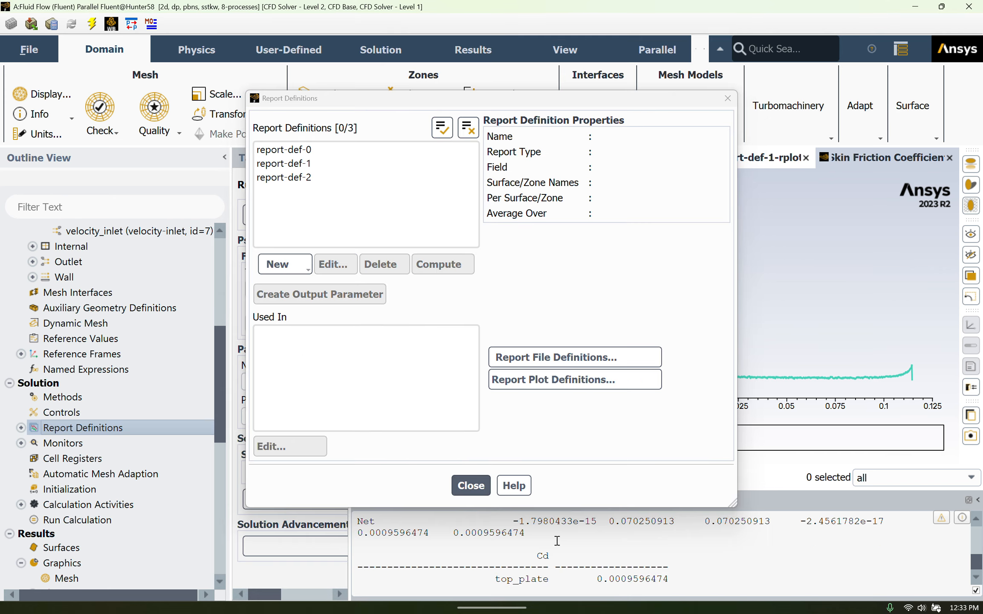
{"action": "left_click", "coordinate": [473, 486]}
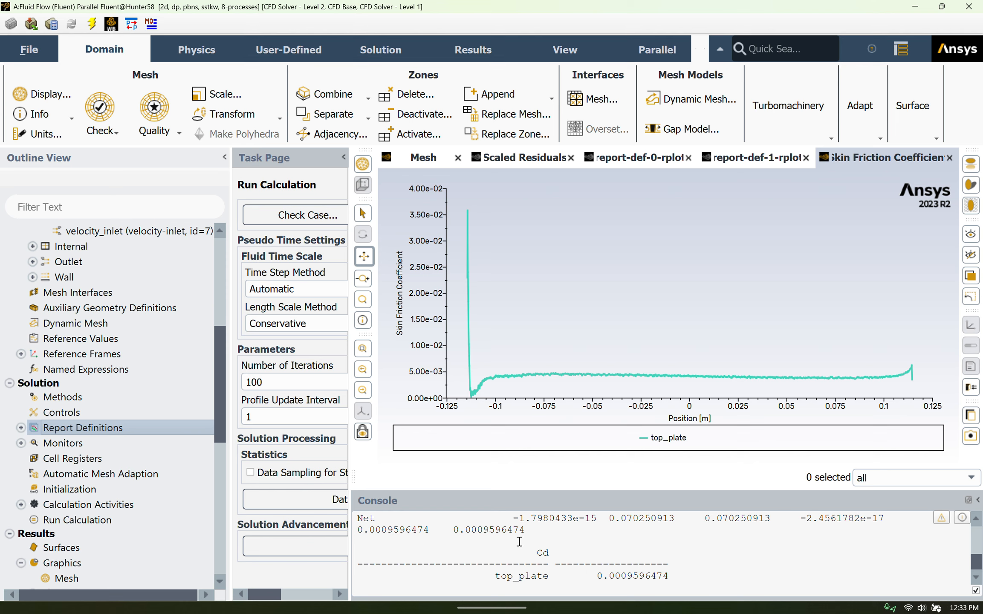
{"action": "left_click_drag", "start_coordinate": [525, 530], "coordinate": [452, 535]}
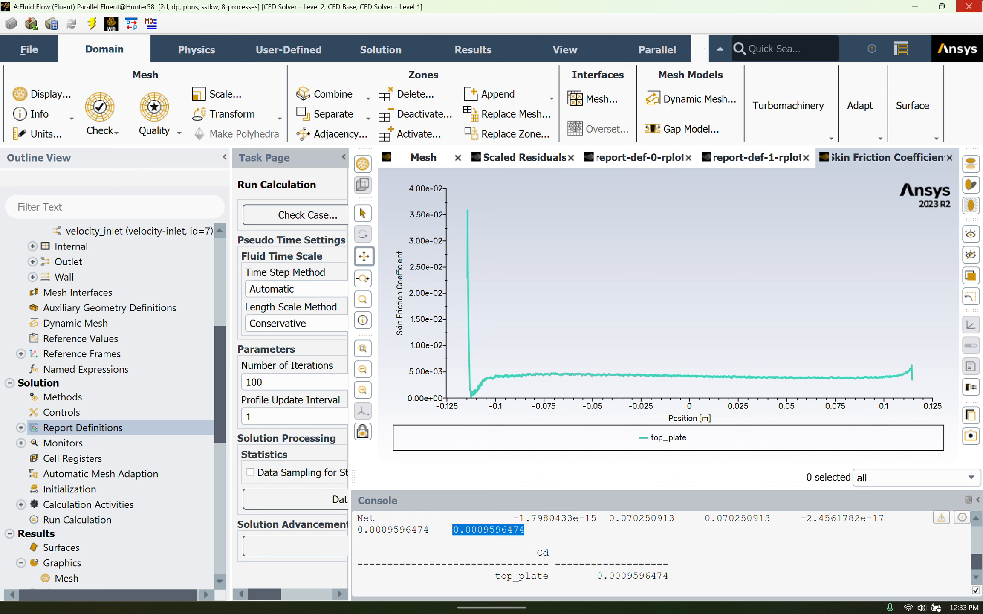
Quit Fluent using the settings changes for current and future calculations, and switch to the flow results in CFD-Post
{"action": "left_click", "coordinate": [968, 6]}
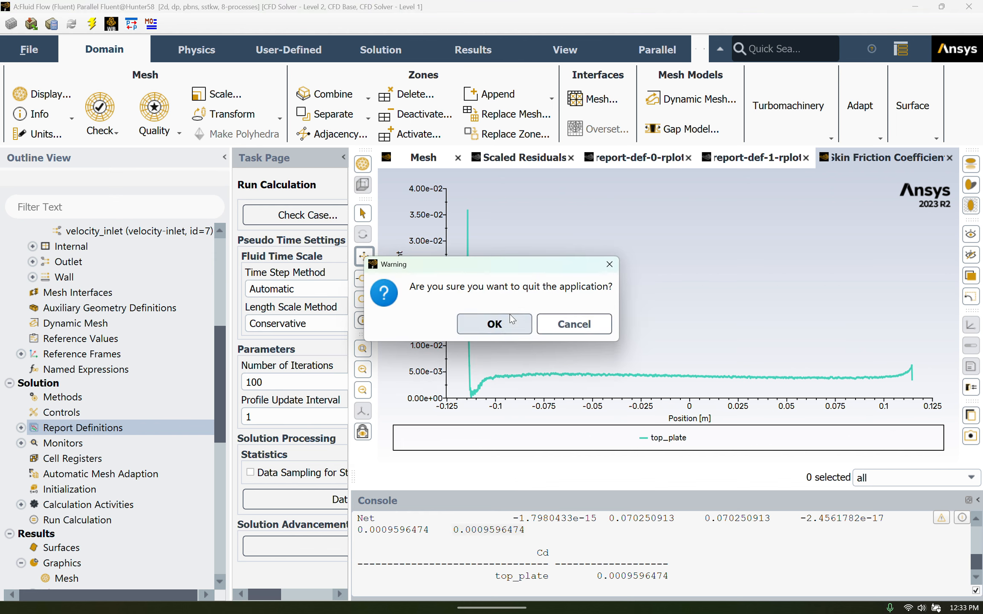
{"action": "left_click", "coordinate": [494, 323]}
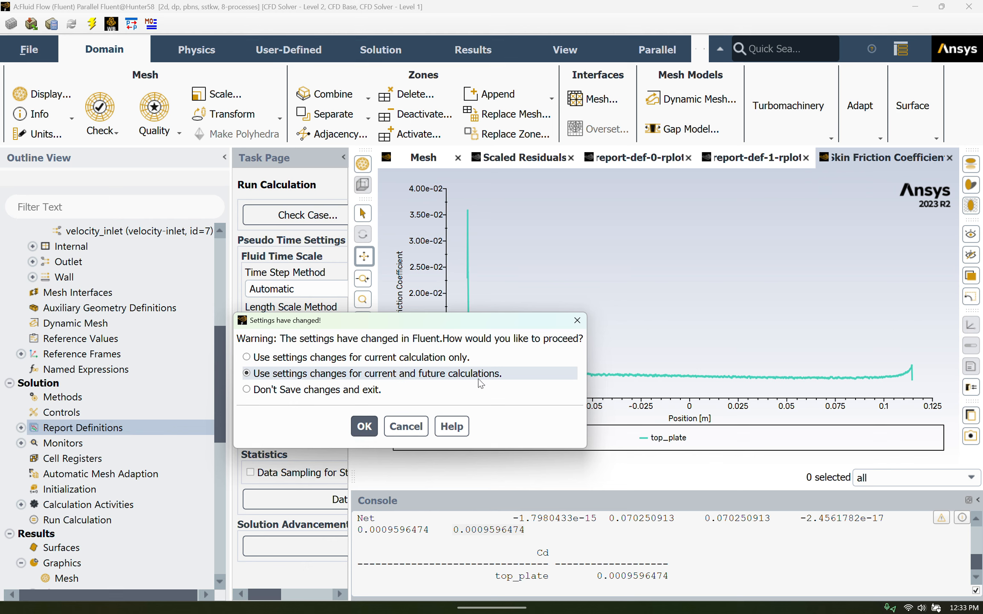
{"action": "left_click", "coordinate": [363, 427]}
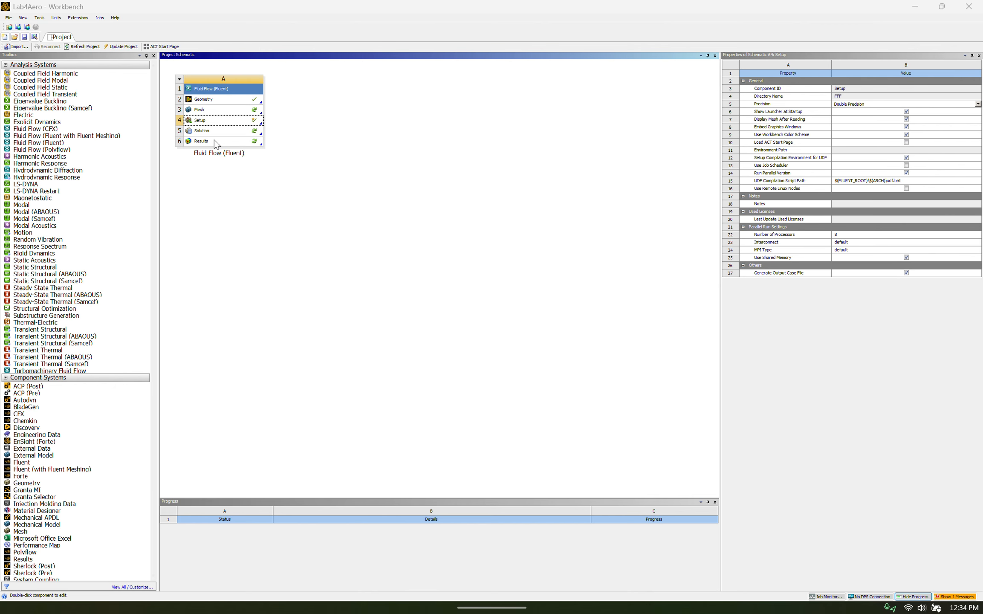
{"action": "double_click", "coordinate": [214, 141]}
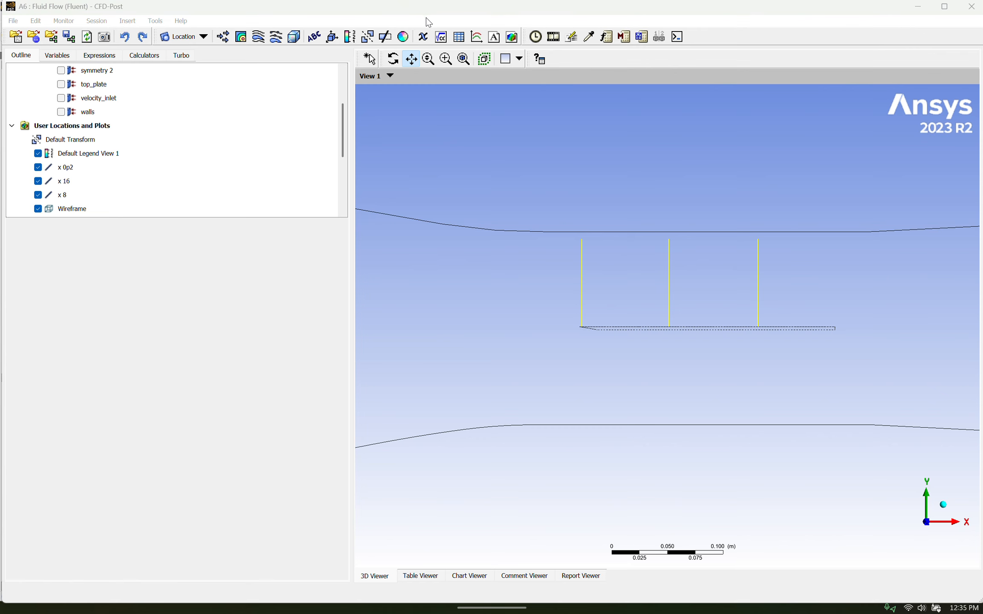
Examine the full wind tunnel outline and the three vertical sampling lines above the flat plate
{"action": "scroll", "coordinate": [560, 198], "scroll_direction": "down", "scroll_amount": 4}
{"action": "scroll", "coordinate": [563, 200], "scroll_direction": "down", "scroll_amount": 6}
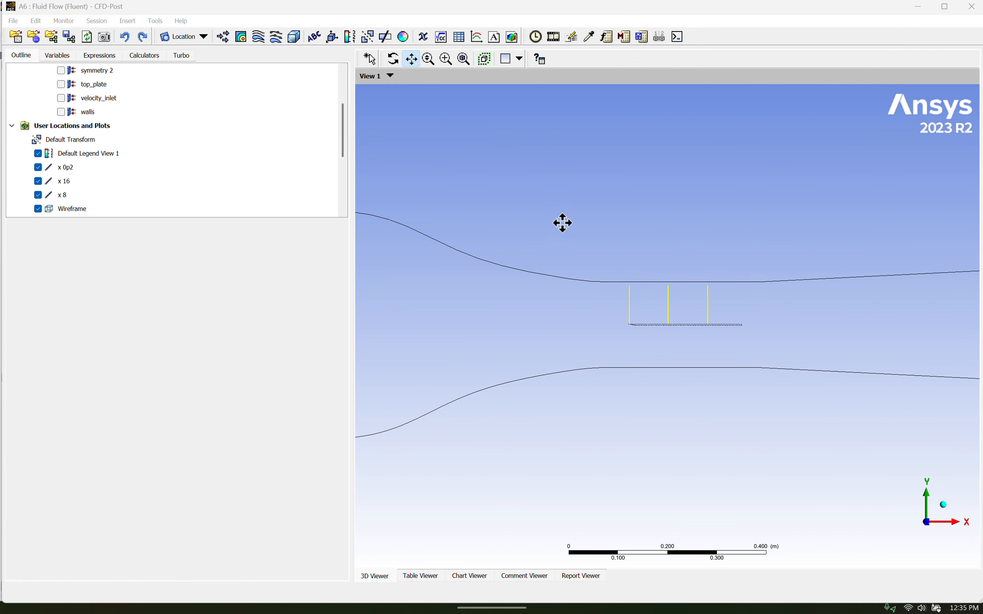
{"action": "scroll", "coordinate": [641, 321], "scroll_direction": "down", "scroll_amount": 2}
{"action": "scroll", "coordinate": [713, 331], "scroll_direction": "up", "scroll_amount": 5}
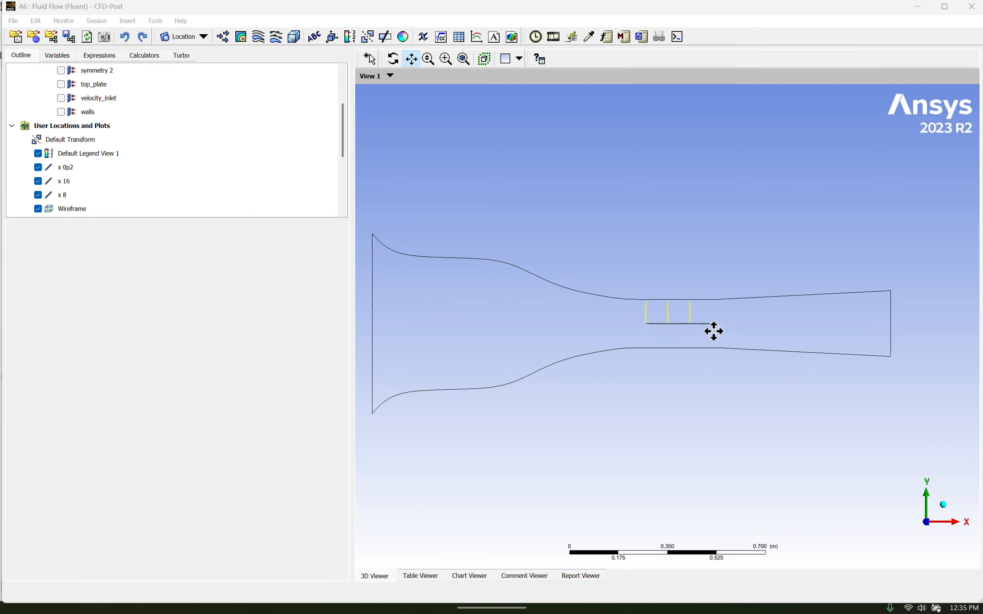
{"action": "scroll", "coordinate": [667, 321], "scroll_direction": "up", "scroll_amount": 5}
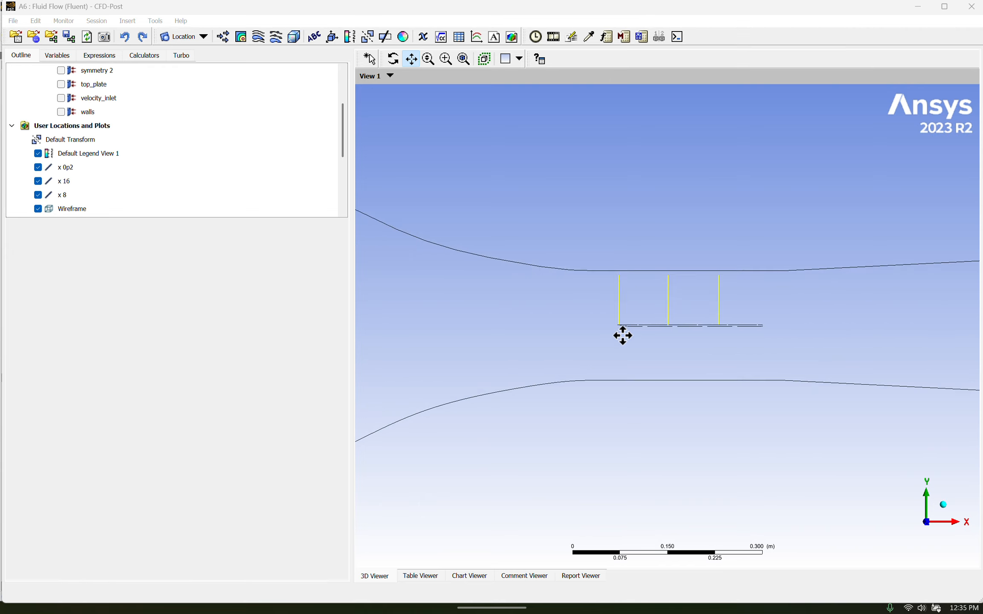
{"action": "scroll", "coordinate": [614, 327], "scroll_direction": "up", "scroll_amount": 3}
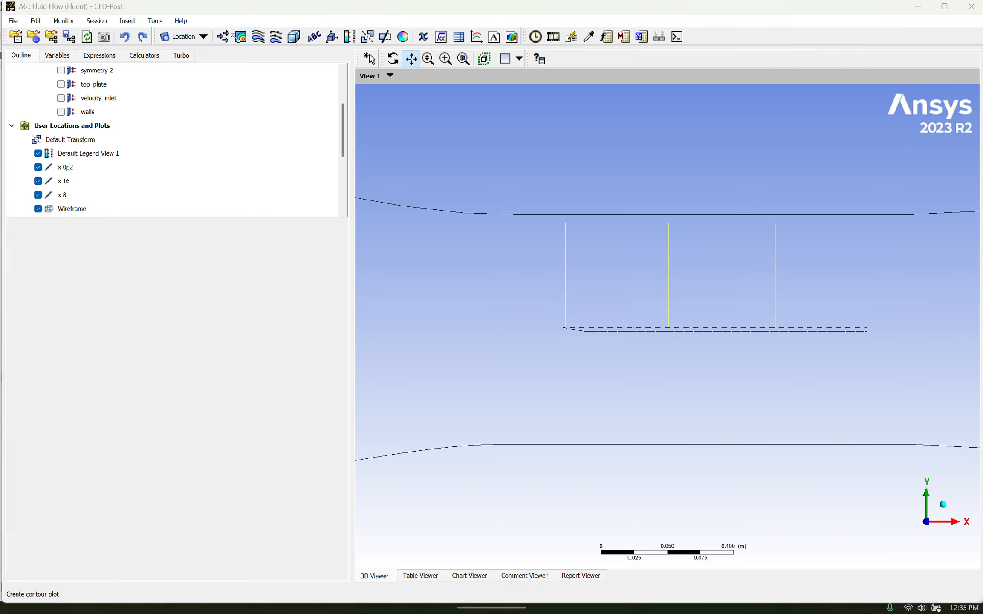
{"action": "left_click", "coordinate": [240, 37]}
{"action": "left_click", "coordinate": [387, 50]}
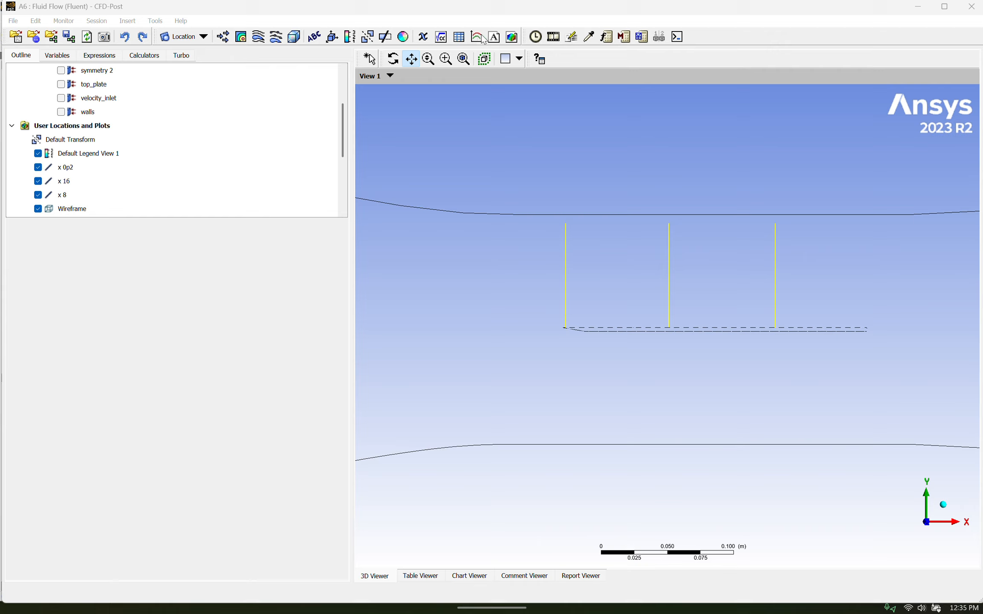
{"action": "left_click", "coordinate": [477, 36]}
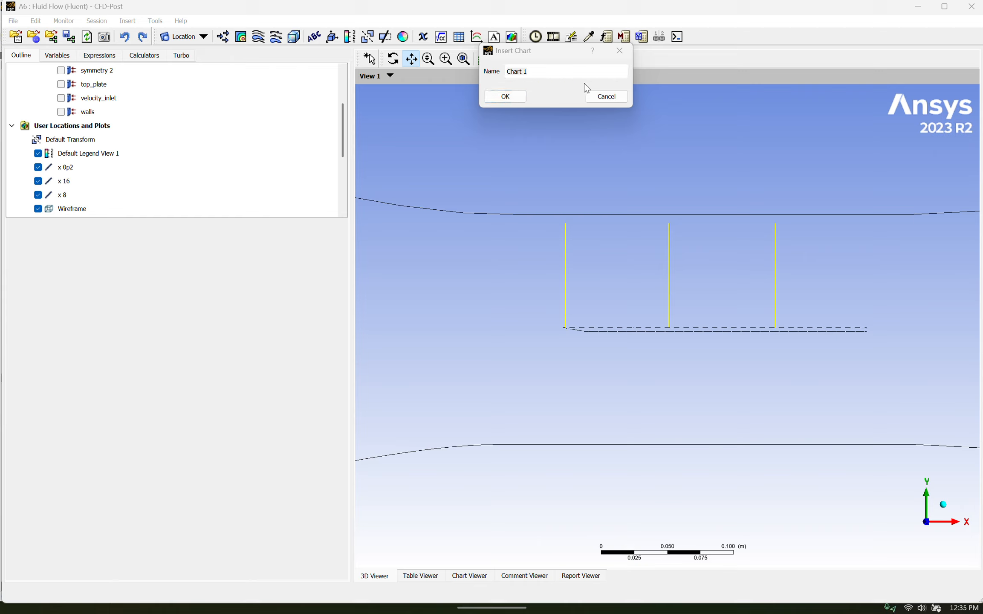
{"action": "left_click", "coordinate": [605, 96]}
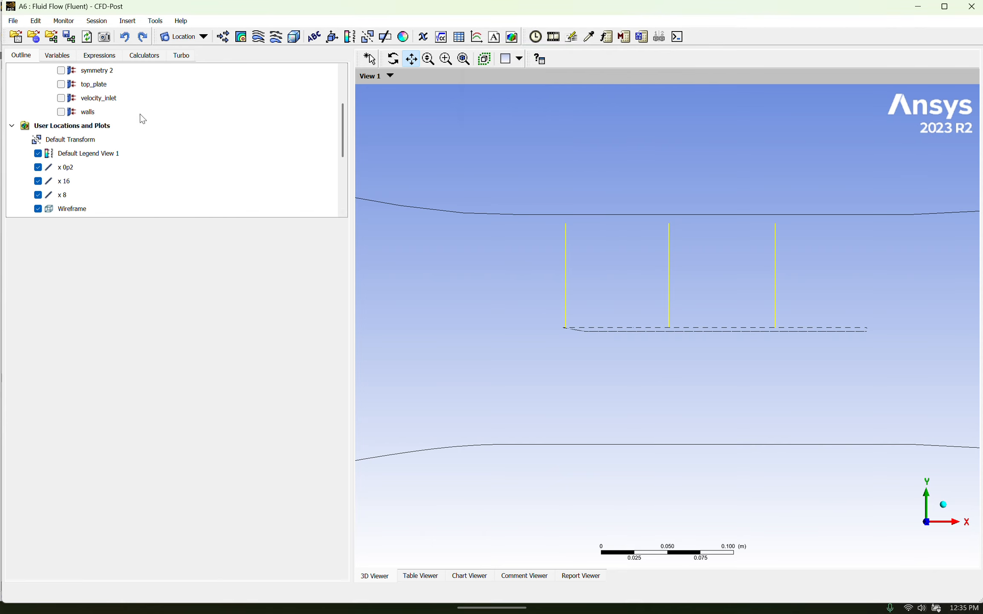
Display the Velocity profiles chart and review its data series and their source locations
{"action": "scroll", "coordinate": [122, 145], "scroll_direction": "down", "scroll_amount": 3}
{"action": "left_click", "coordinate": [95, 182]}
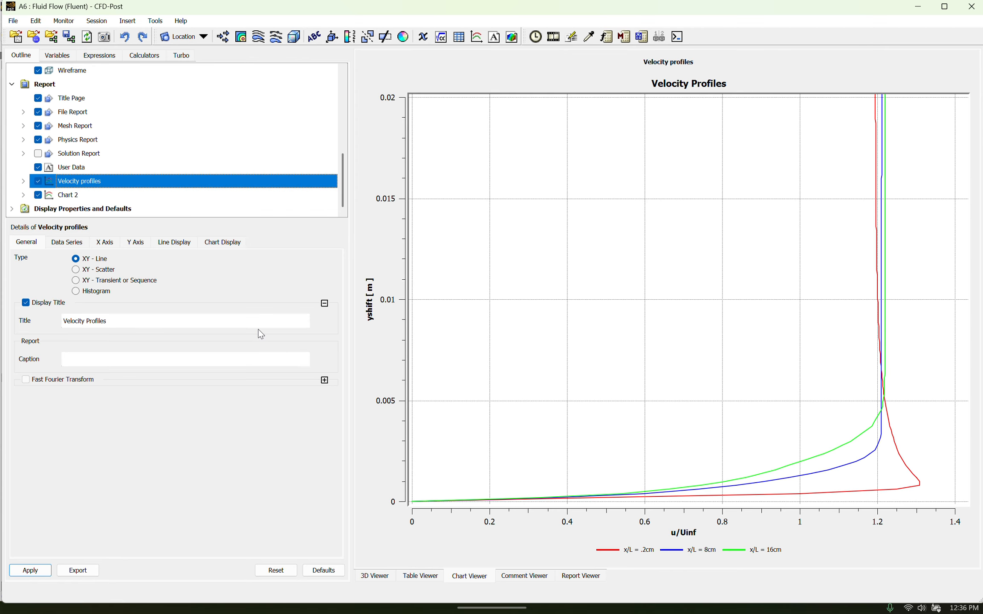
{"action": "left_click", "coordinate": [60, 243]}
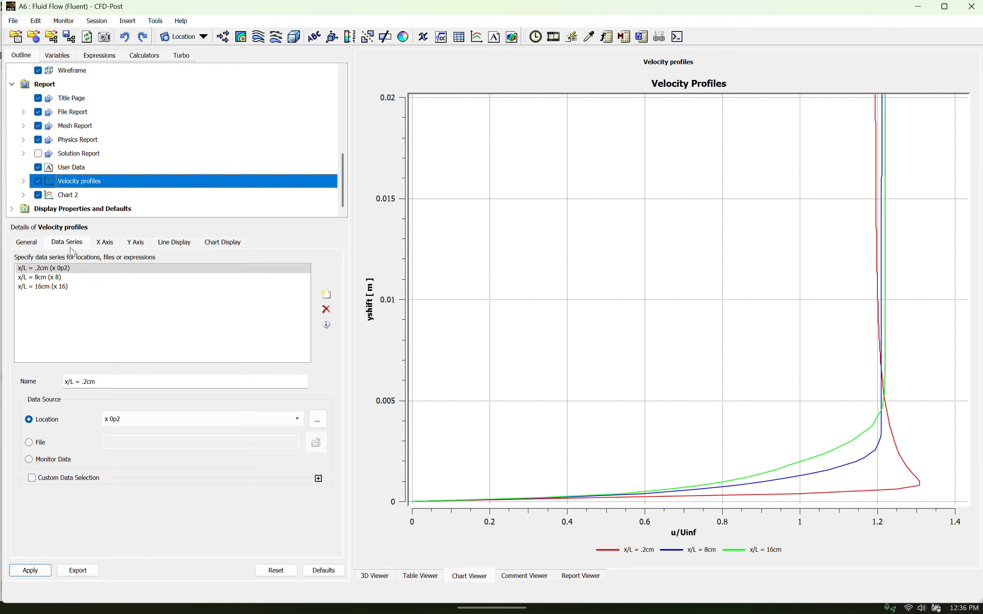
Insert a new line location with the default name and bring up its two-point geometry definition
{"action": "left_click", "coordinate": [129, 22]}
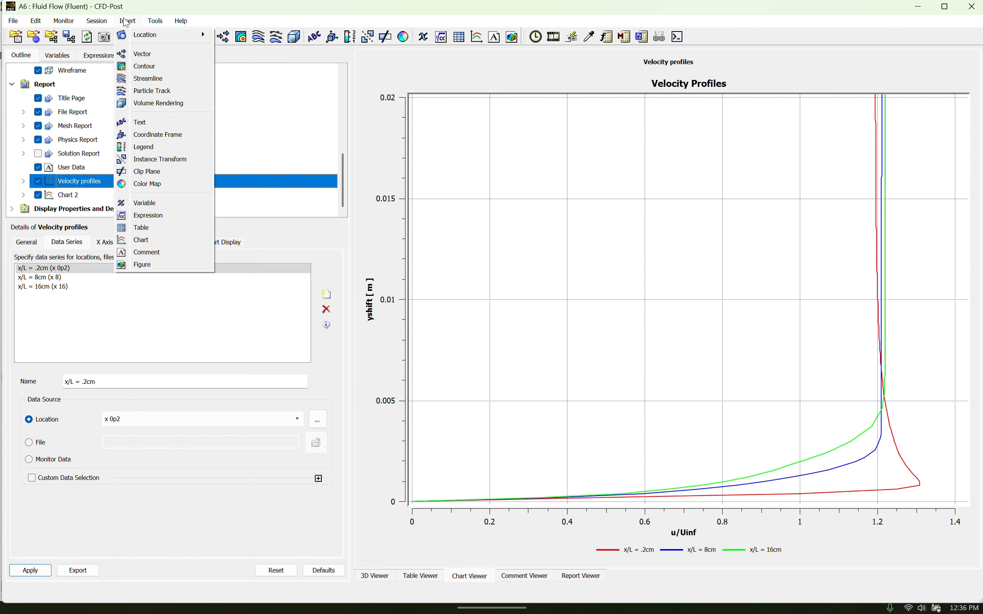
{"action": "mouse_move", "coordinate": [147, 38]}
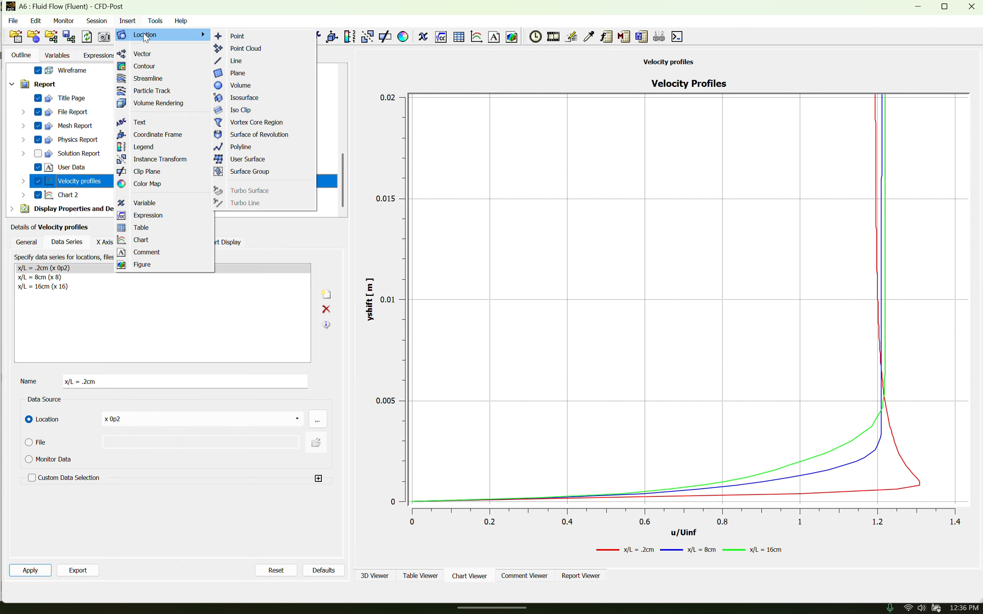
{"action": "left_click", "coordinate": [236, 61]}
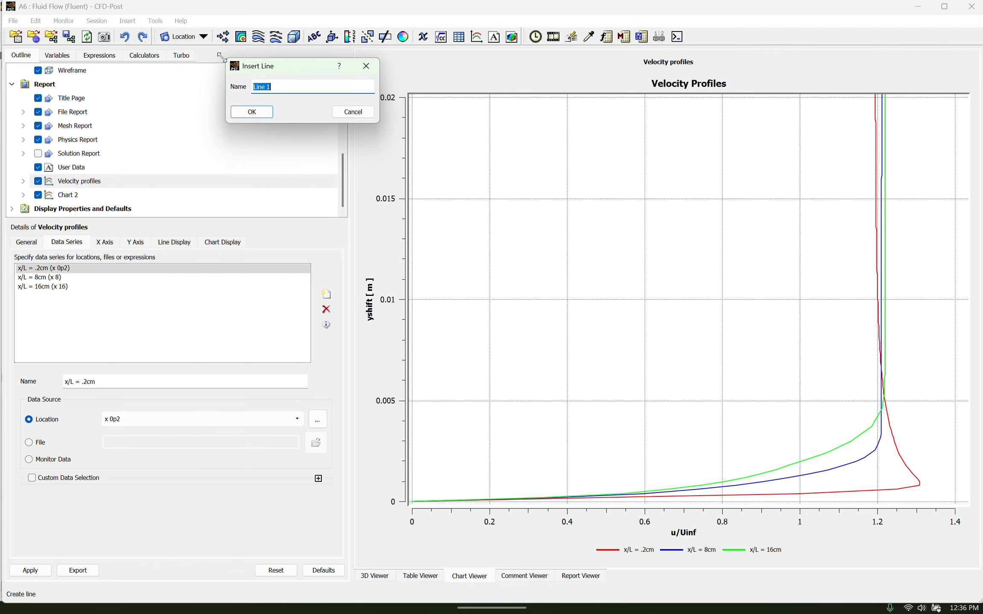
{"action": "left_click", "coordinate": [252, 112]}
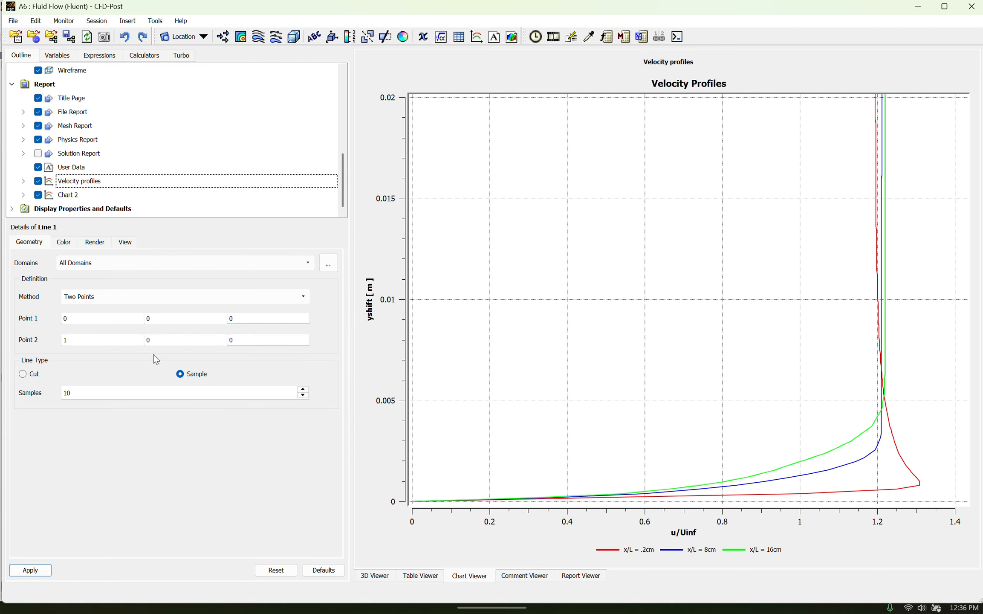
Return to the 3D view and inspect where the sampling lines meet the plate near its leading edge
{"action": "left_click", "coordinate": [429, 575]}
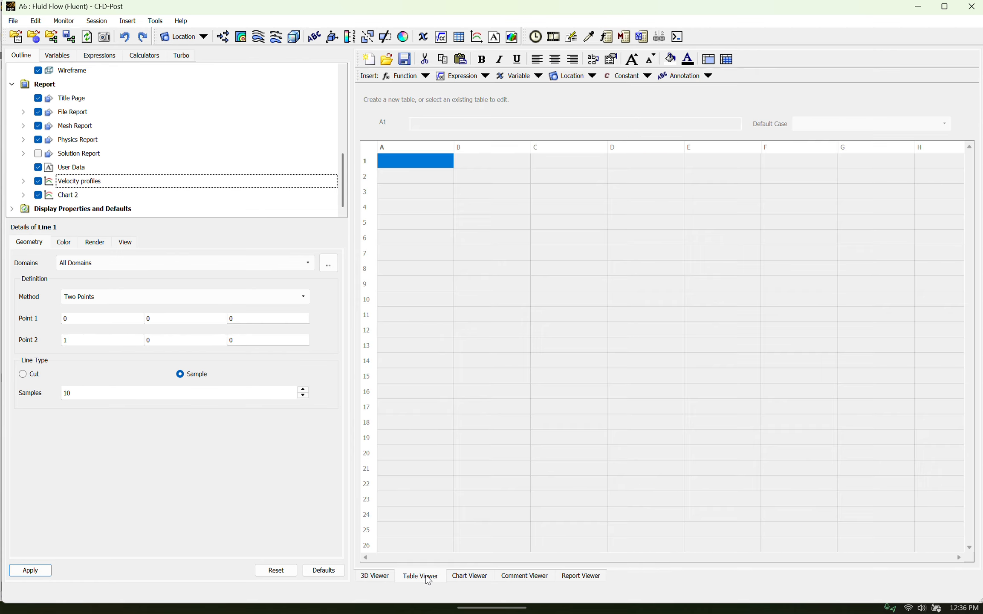
{"action": "left_click", "coordinate": [389, 577]}
{"action": "scroll", "coordinate": [577, 340], "scroll_direction": "up", "scroll_amount": 3}
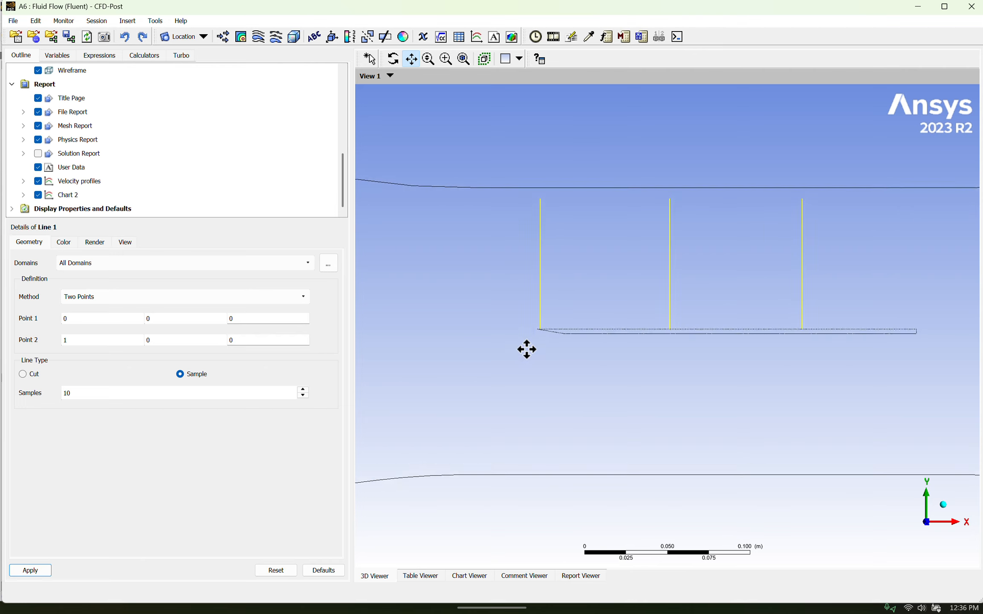
{"action": "scroll", "coordinate": [494, 337], "scroll_direction": "up", "scroll_amount": 3}
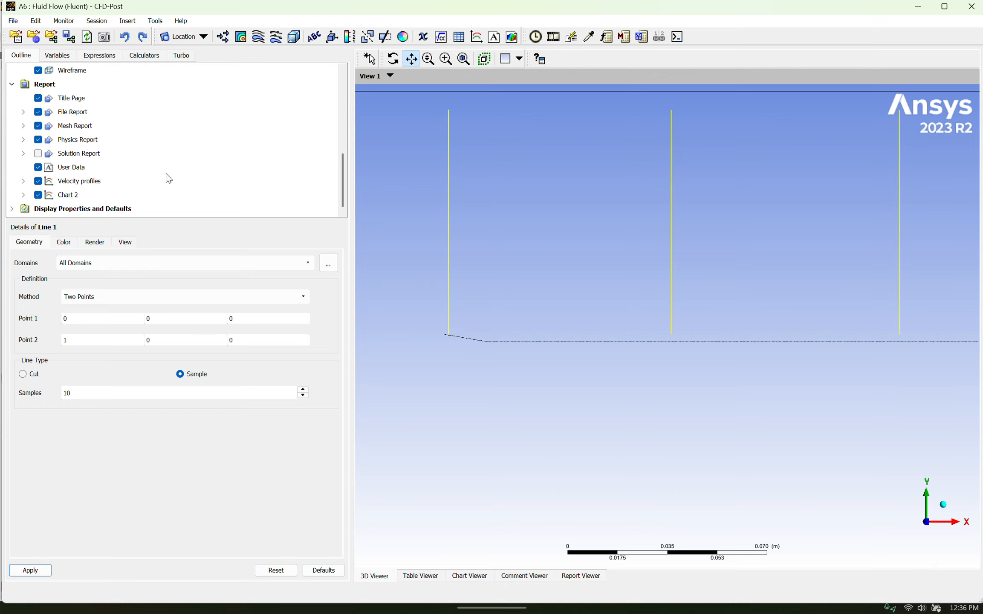
Look up the existing x 0p2 and x 16 lines among the user locations and check the options for x 0p2
{"action": "scroll", "coordinate": [169, 178], "scroll_direction": "up", "scroll_amount": 3}
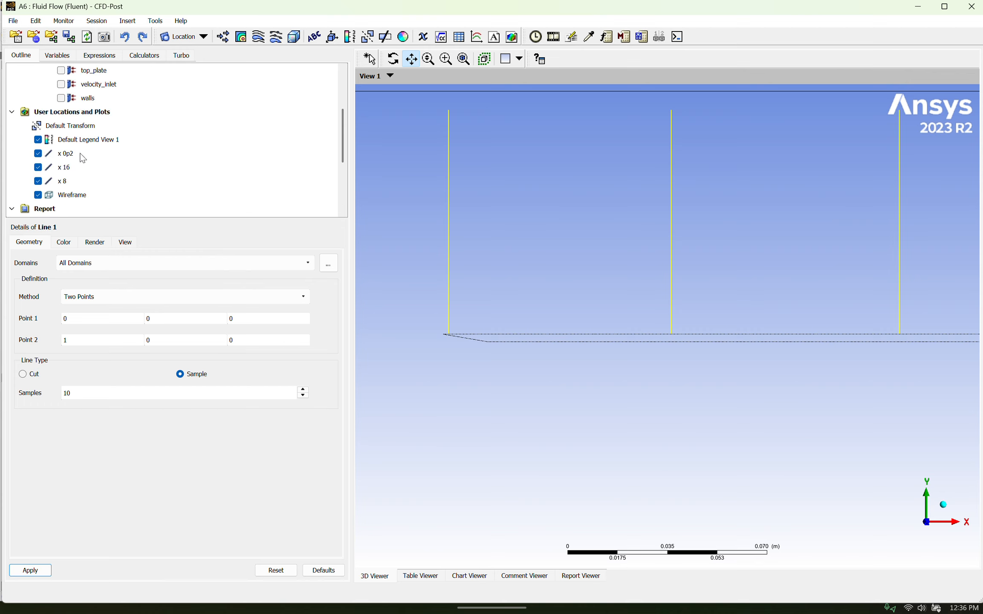
{"action": "left_click", "coordinate": [67, 157]}
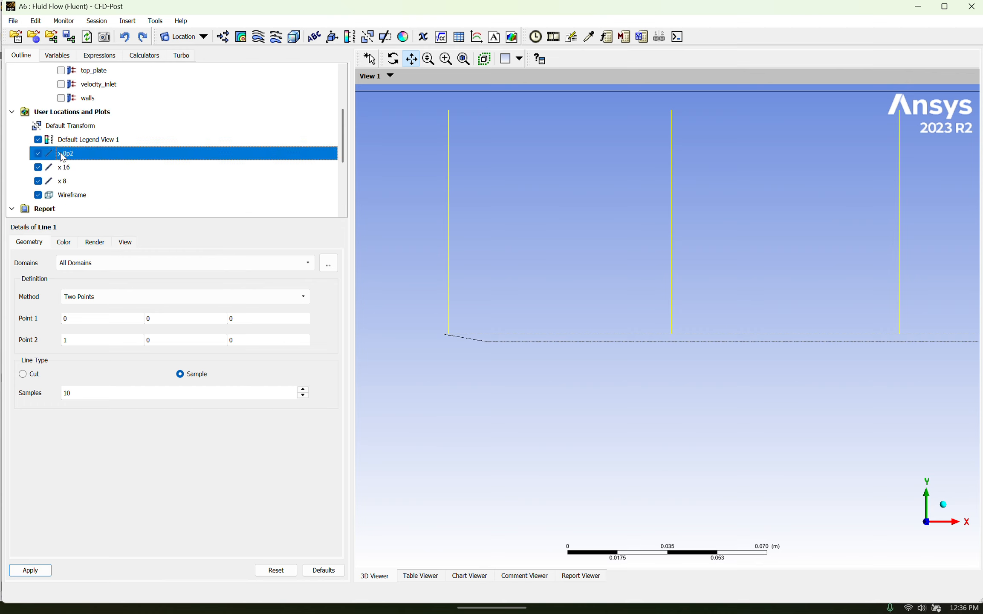
{"action": "right_click", "coordinate": [63, 157]}
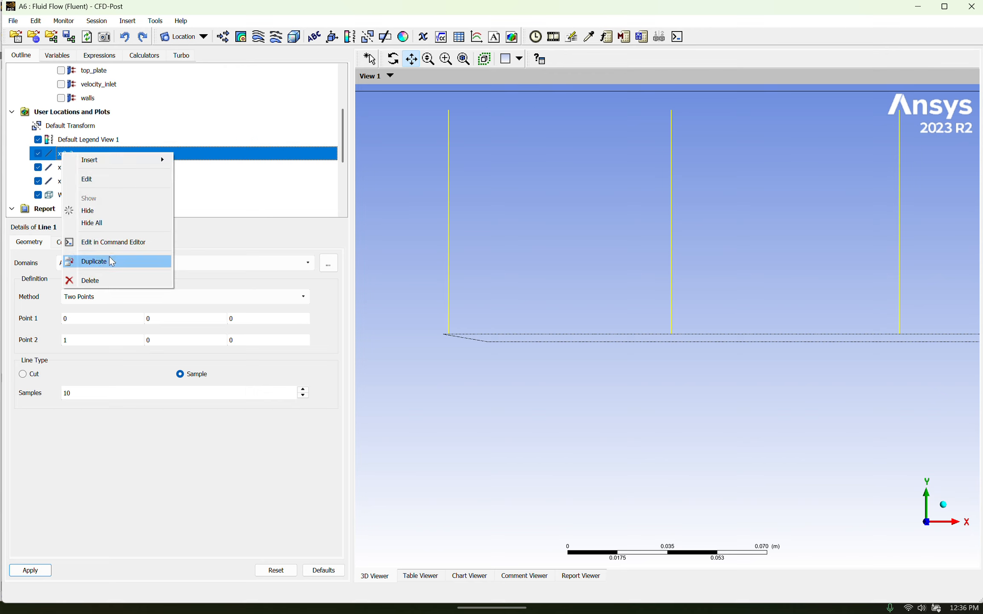
{"action": "left_click", "coordinate": [206, 192]}
{"action": "left_click", "coordinate": [122, 169]}
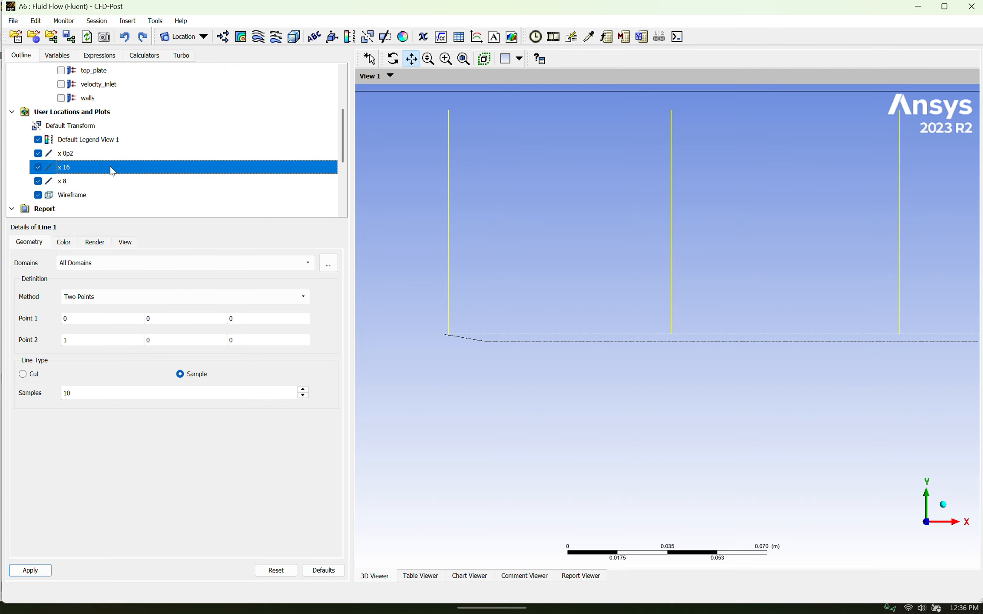
Display the Velocity profiles chart from the report and bring up its list of data series
{"action": "scroll", "coordinate": [86, 173], "scroll_direction": "down", "scroll_amount": 3}
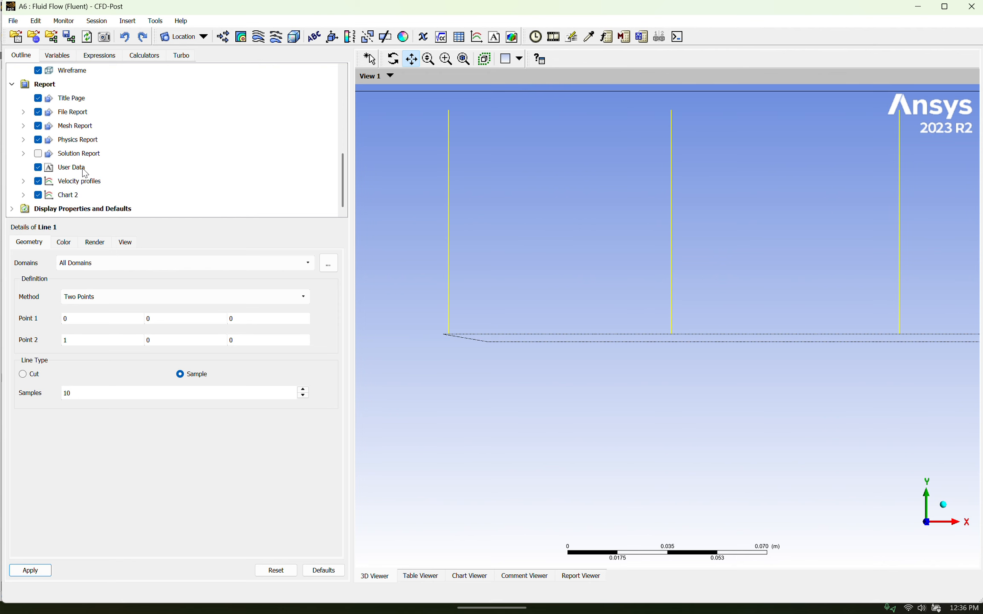
{"action": "left_click", "coordinate": [81, 182]}
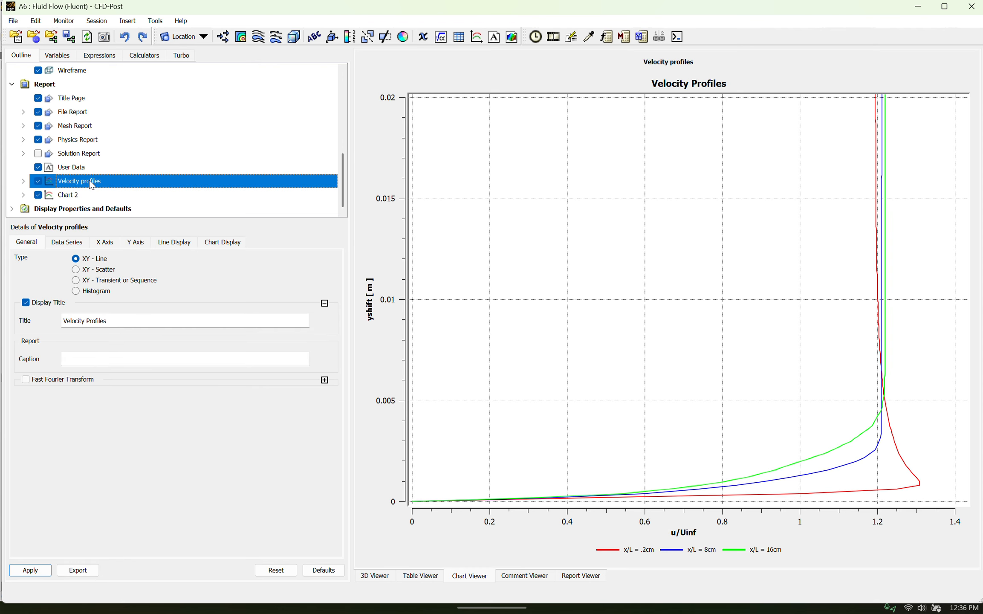
{"action": "left_click", "coordinate": [68, 244]}
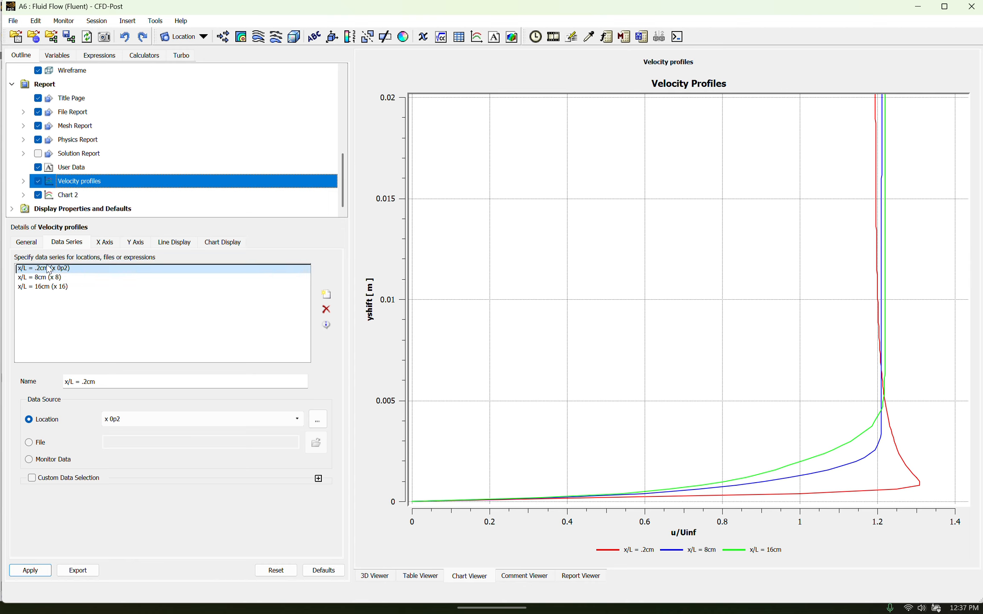
{"action": "left_click", "coordinate": [328, 297]}
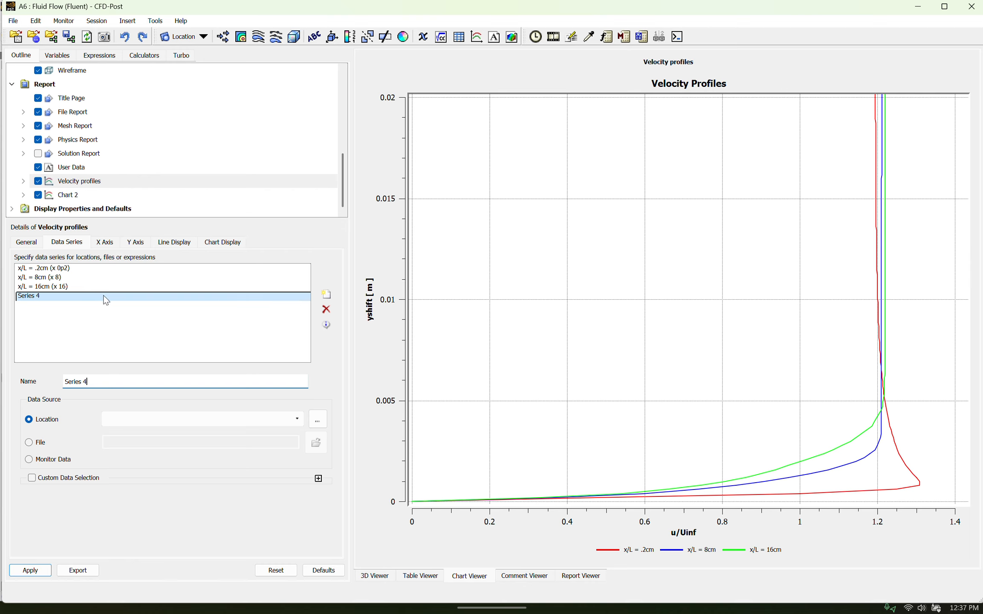
{"action": "left_click", "coordinate": [300, 421]}
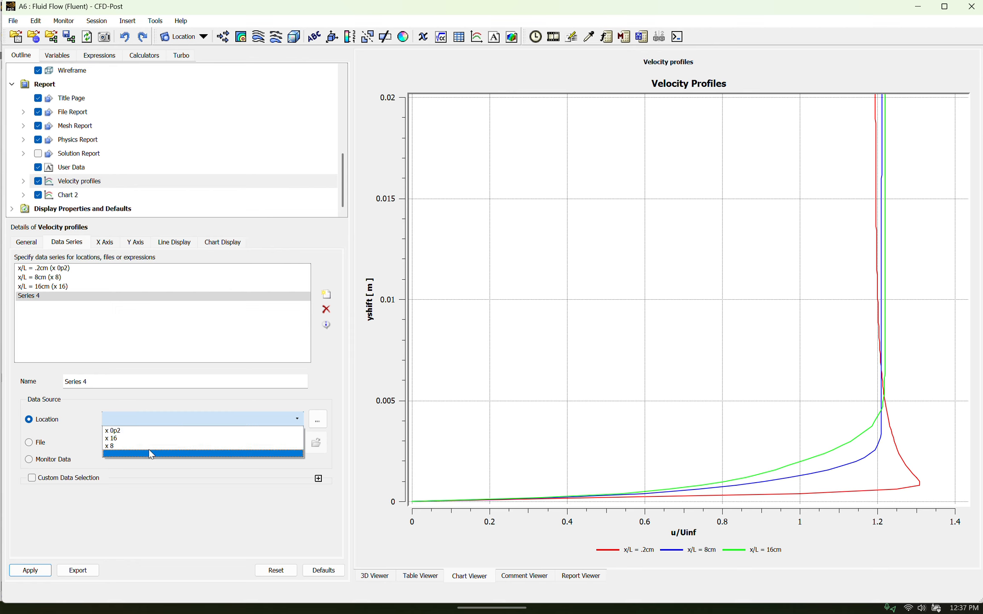
{"action": "left_click", "coordinate": [327, 310]}
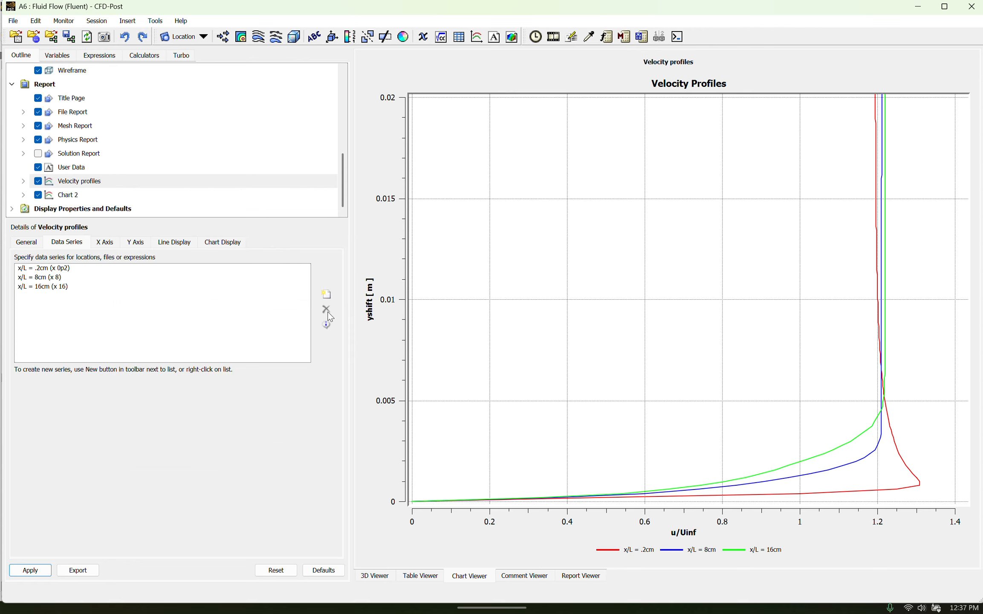
Review the chart's X-axis settings, the u nondim exp, y nondim exp and eta exp expression definitions, and the user-defined variables
{"action": "left_click", "coordinate": [102, 243]}
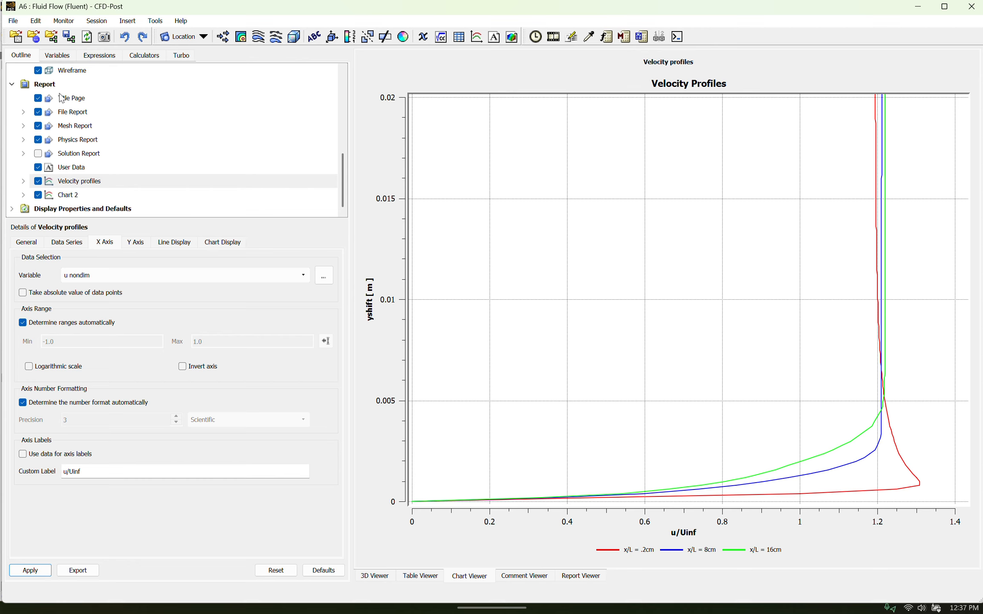
{"action": "left_click", "coordinate": [90, 57]}
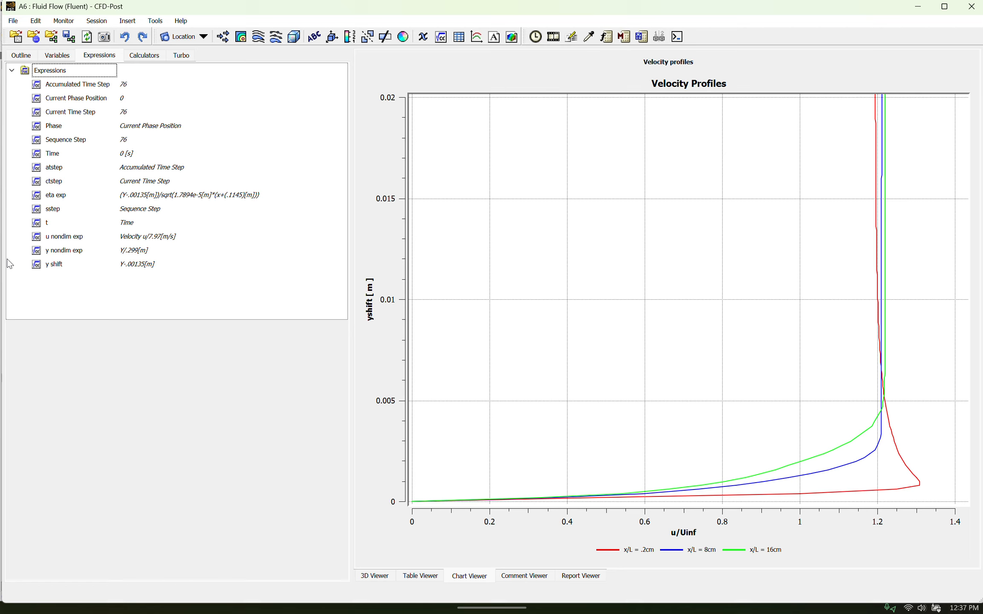
{"action": "left_click", "coordinate": [83, 240]}
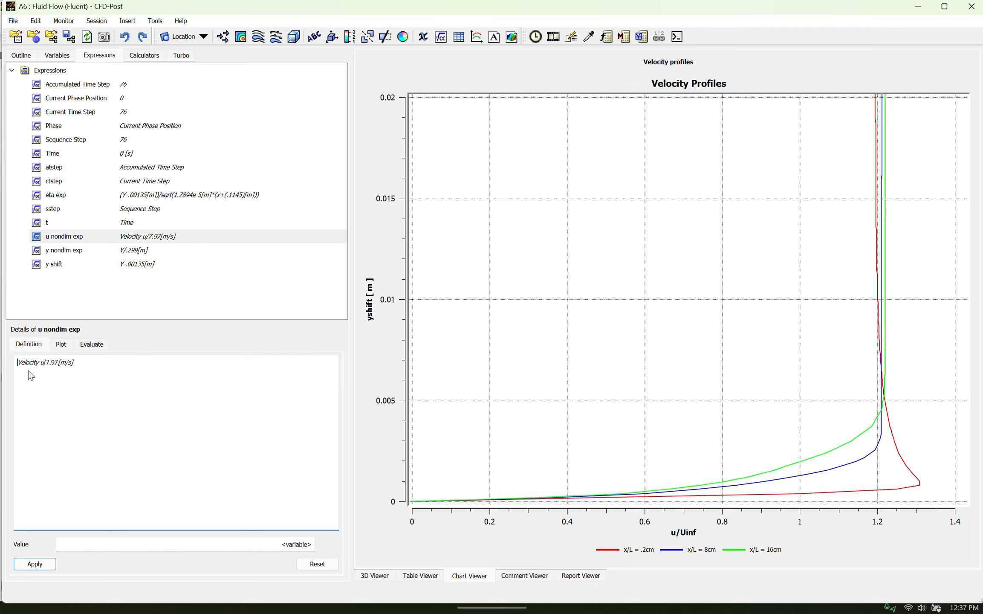
{"action": "key", "text": "Home"}
{"action": "left_click", "coordinate": [66, 252]}
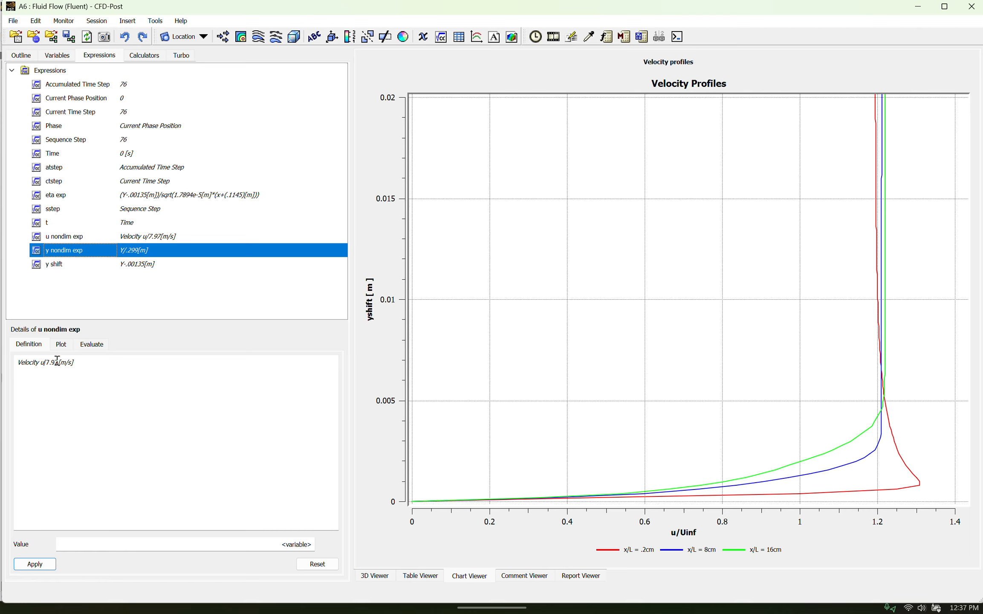
{"action": "double_click", "coordinate": [93, 249]}
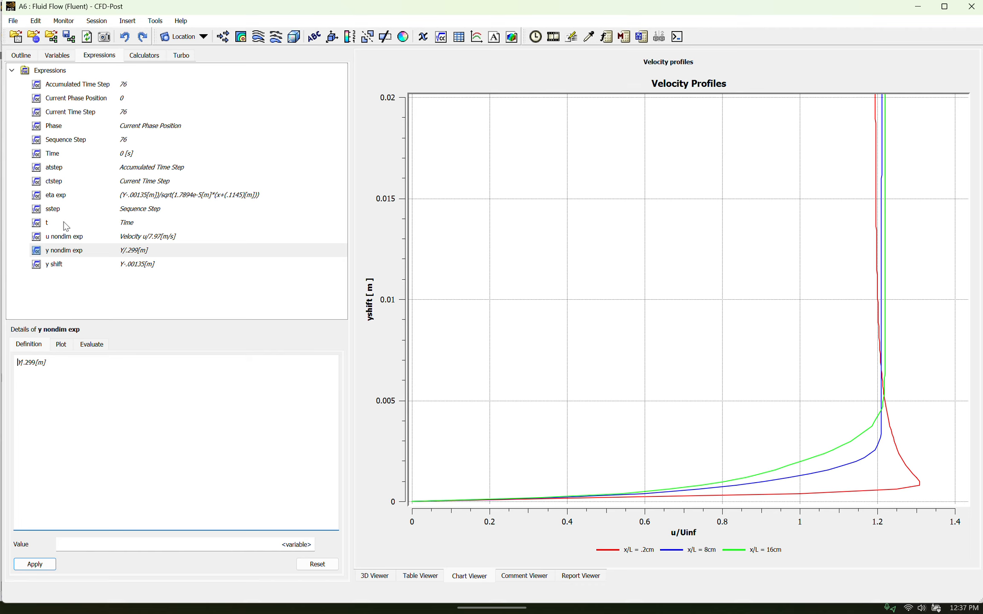
{"action": "left_click", "coordinate": [77, 196]}
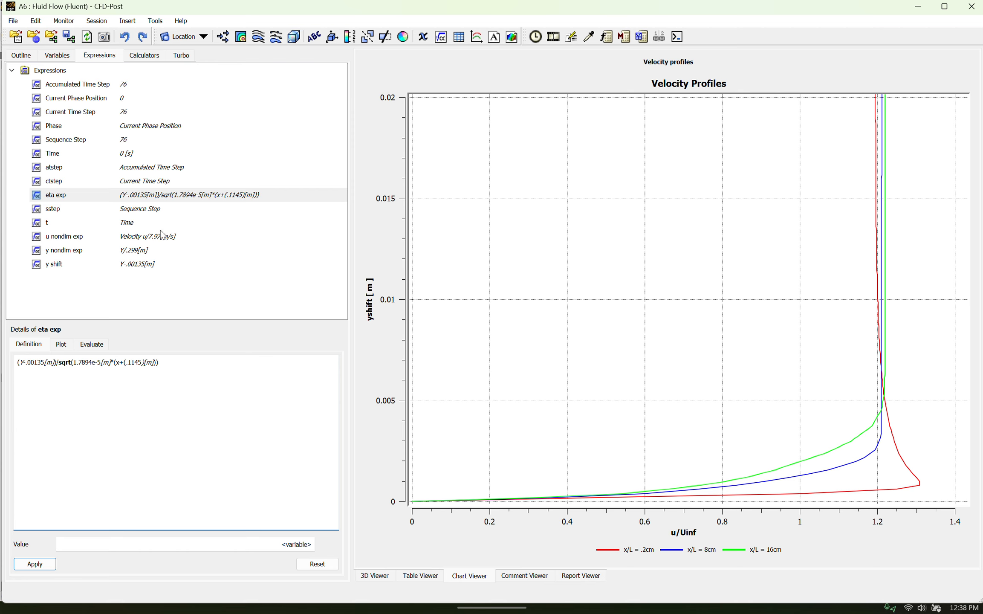
{"action": "left_click", "coordinate": [60, 56]}
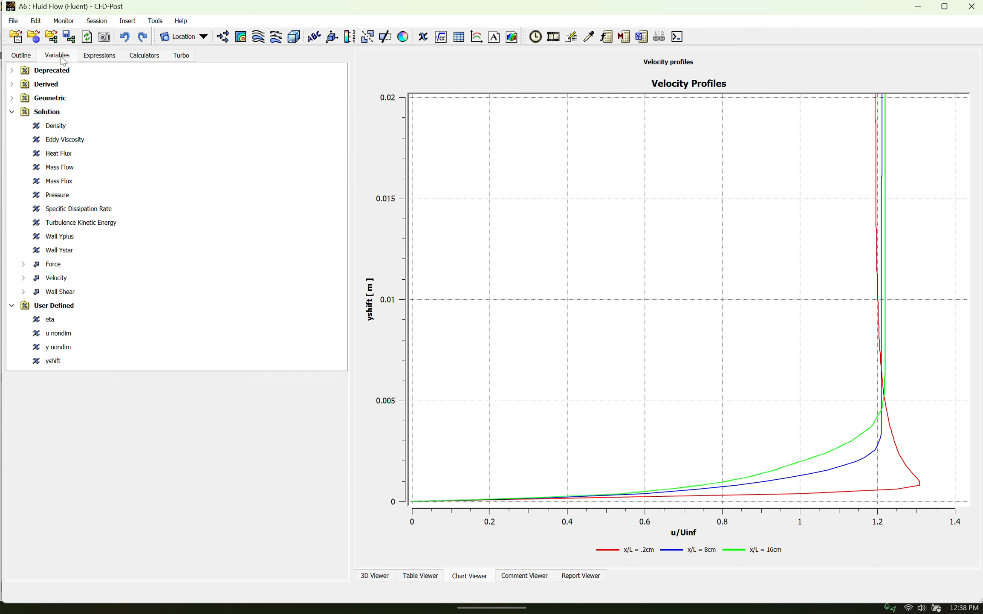
Set the Velocity profiles chart's Y-axis variable to eta, apply it and display the chart
{"action": "left_click", "coordinate": [29, 56]}
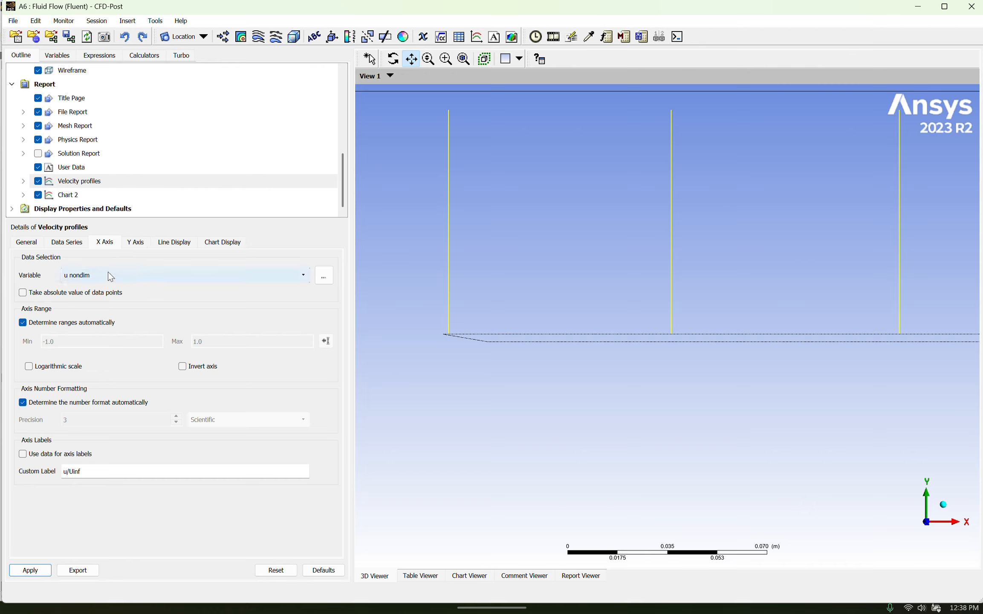
{"action": "left_click", "coordinate": [130, 246]}
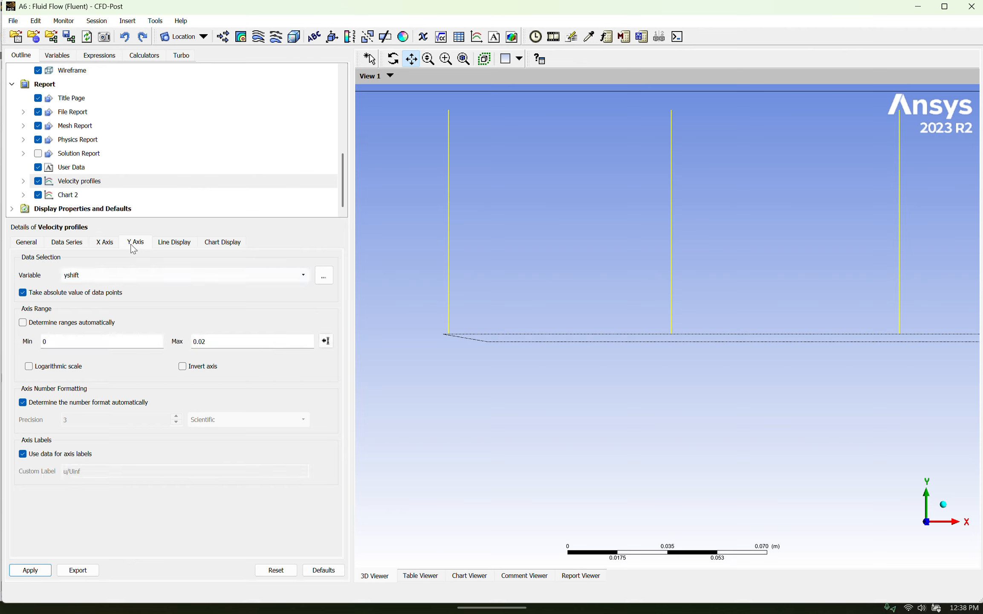
{"action": "left_click", "coordinate": [157, 274]}
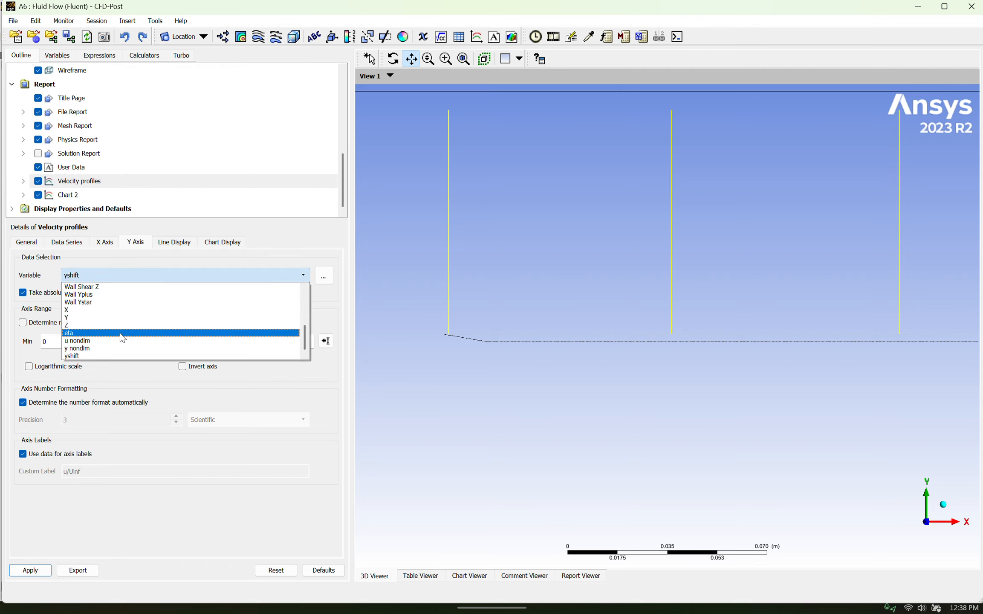
{"action": "left_click", "coordinate": [128, 333]}
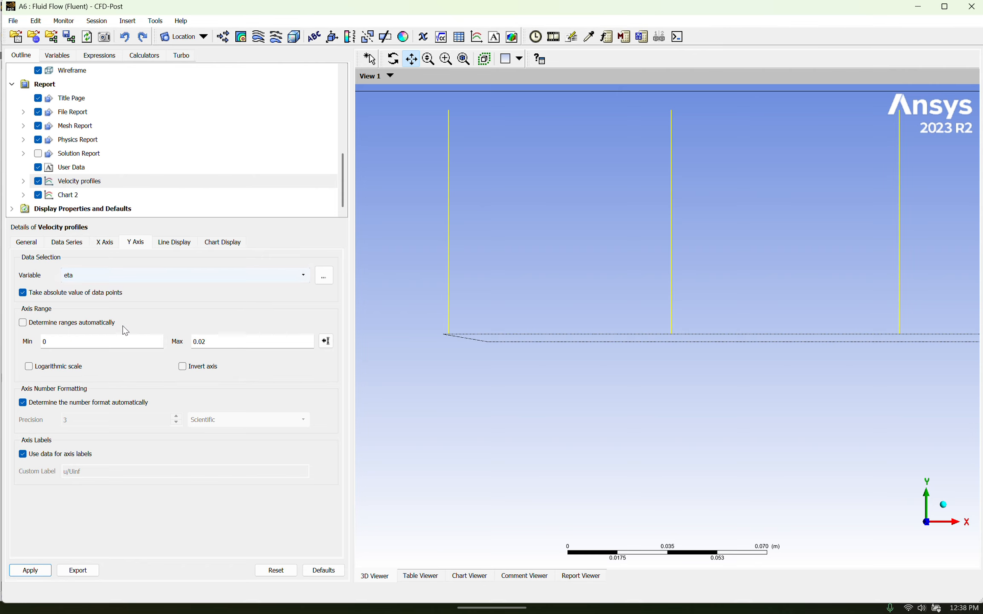
{"action": "left_click", "coordinate": [31, 570]}
{"action": "left_click", "coordinate": [460, 582]}
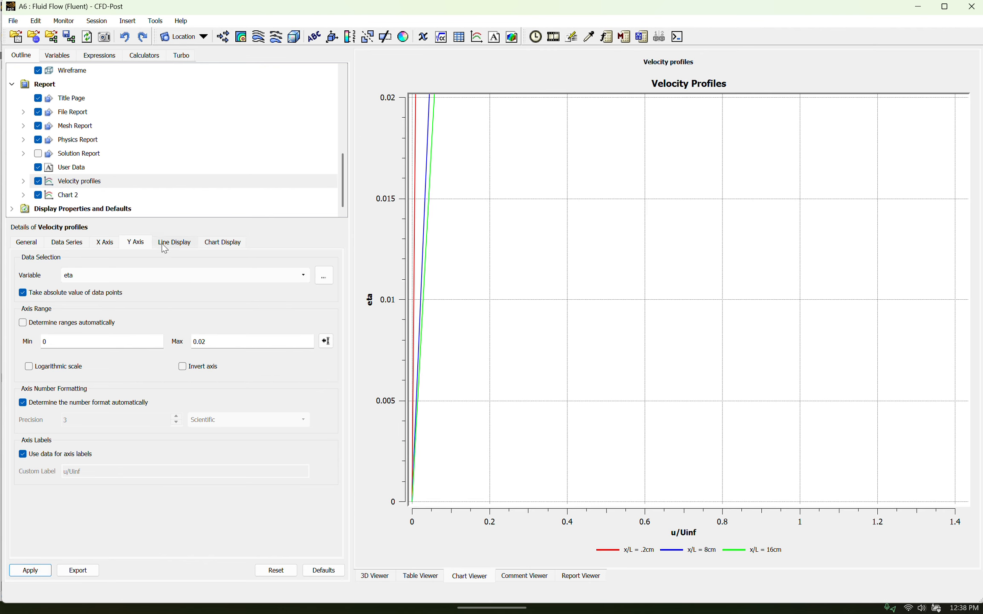
Try the automatic Y-axis range, then restore the manual range with a maximum of 10 and apply it
{"action": "left_click", "coordinate": [31, 323]}
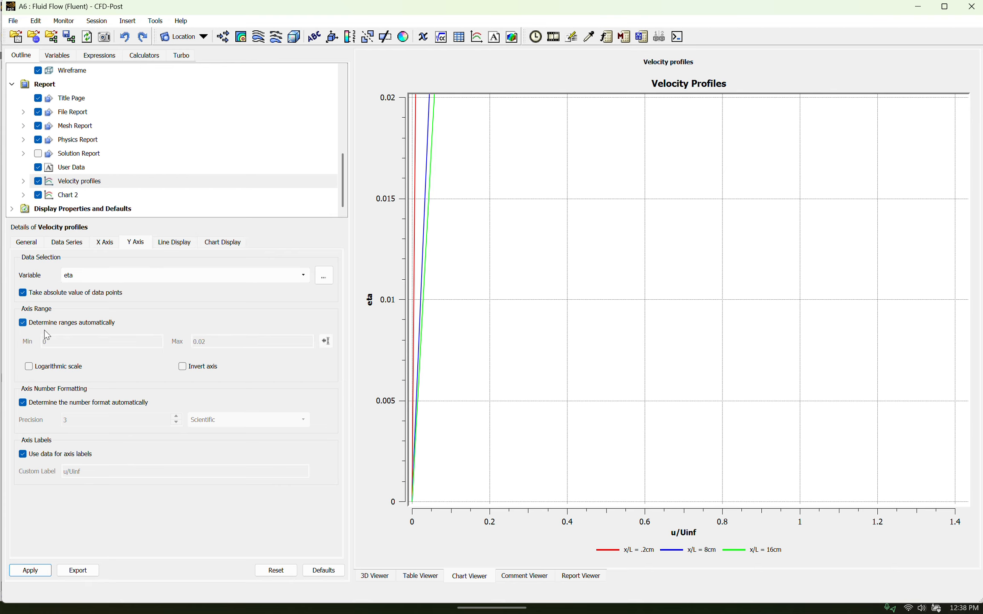
{"action": "left_click", "coordinate": [37, 570]}
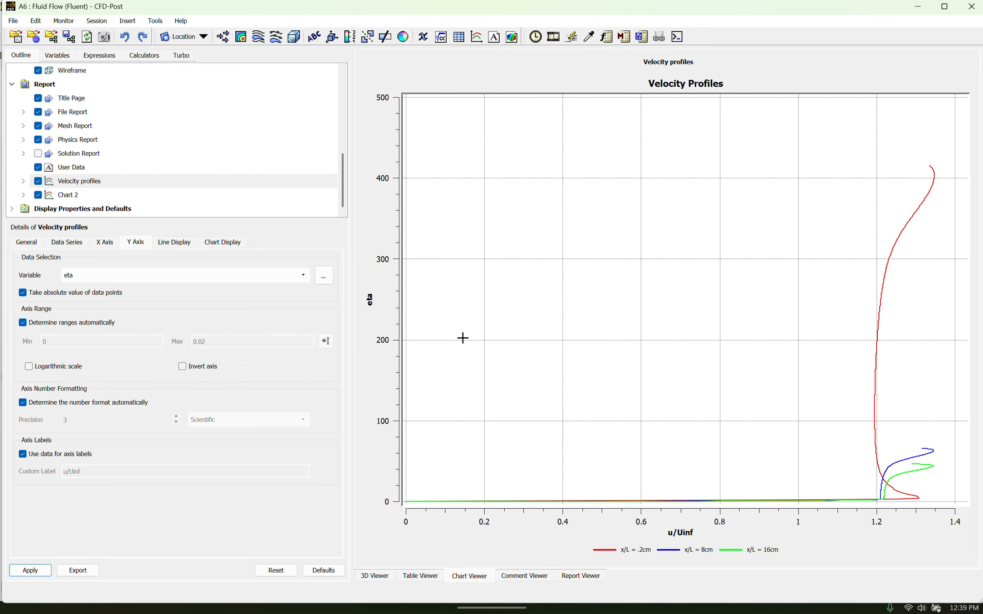
{"action": "left_click", "coordinate": [53, 322]}
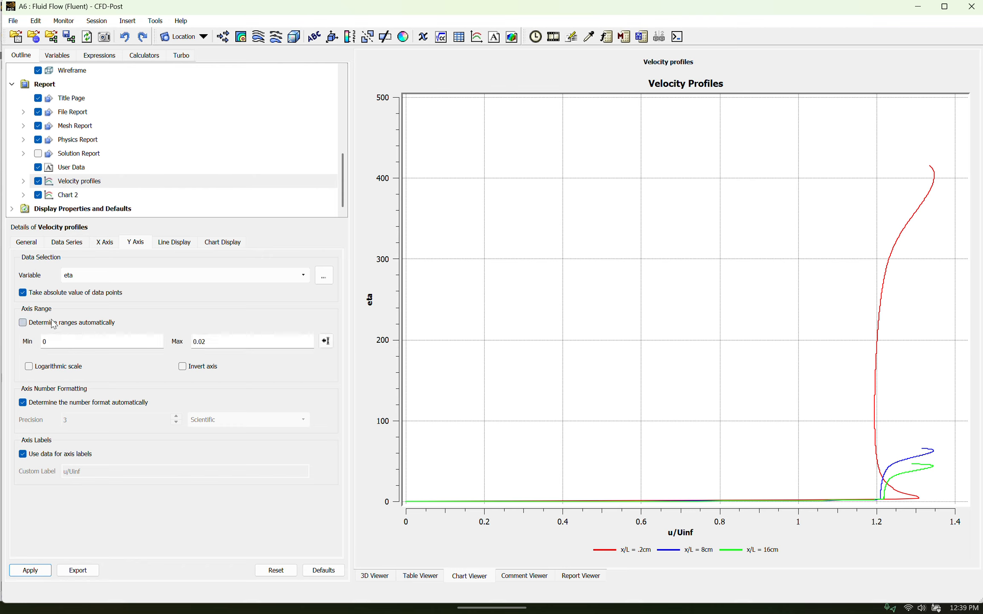
{"action": "double_click", "coordinate": [230, 345]}
{"action": "type", "text": "10"}
{"action": "left_click", "coordinate": [31, 570]}
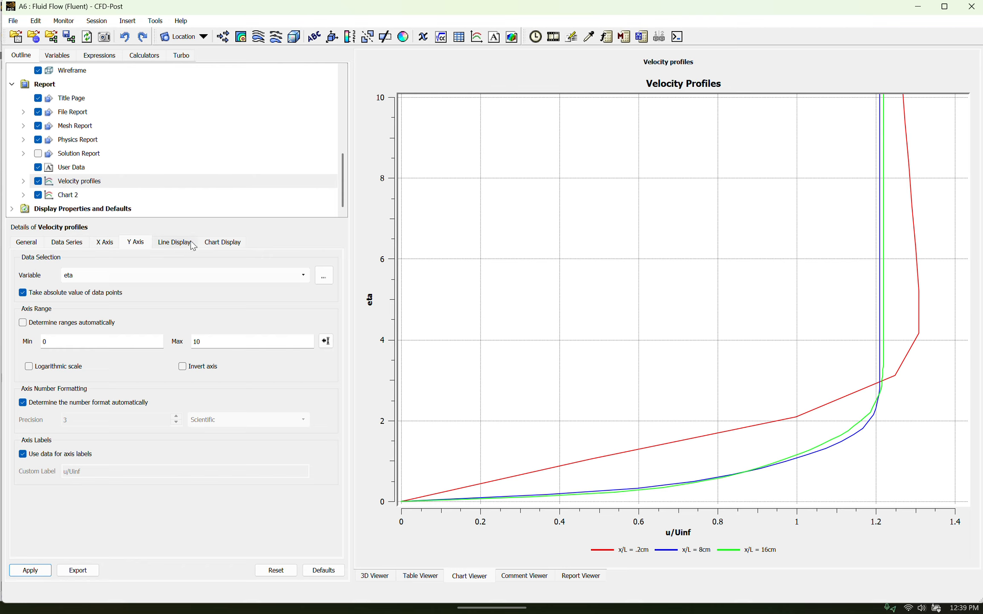
Add a new data series with the default name to the Velocity profiles chart and make a file its data source
{"action": "left_click", "coordinate": [58, 243]}
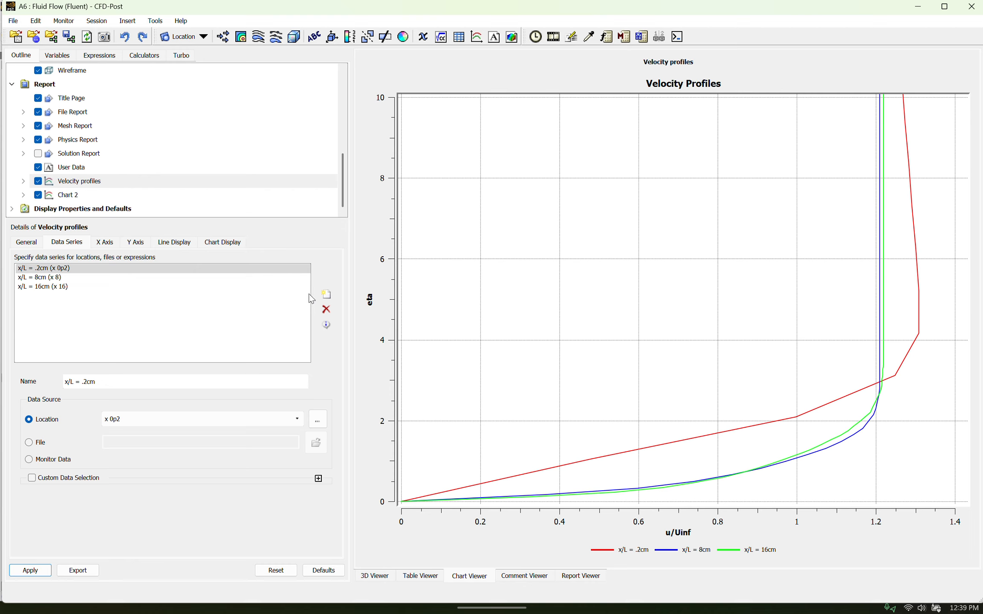
{"action": "left_click", "coordinate": [326, 294]}
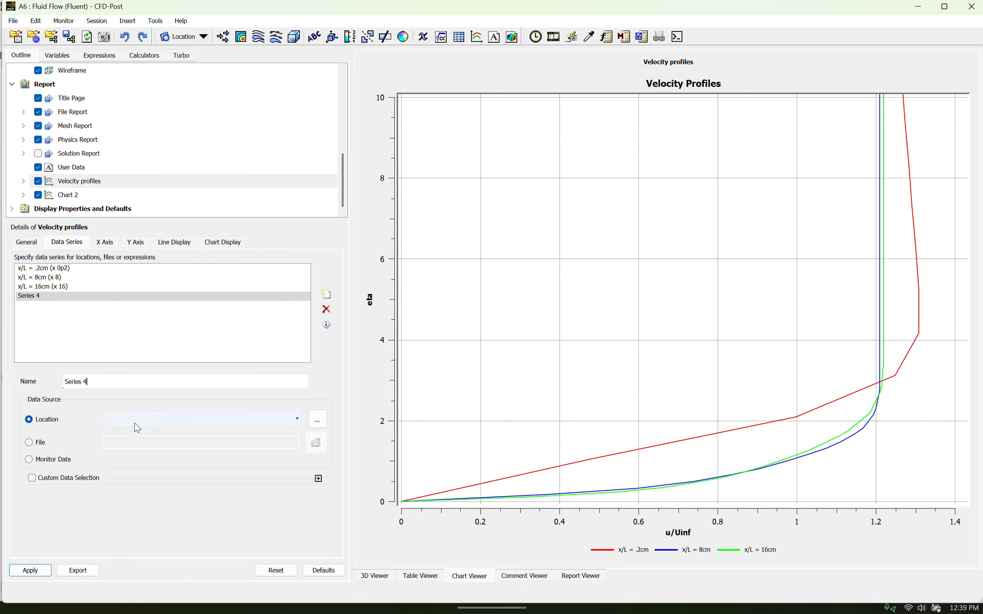
{"action": "left_click", "coordinate": [44, 442]}
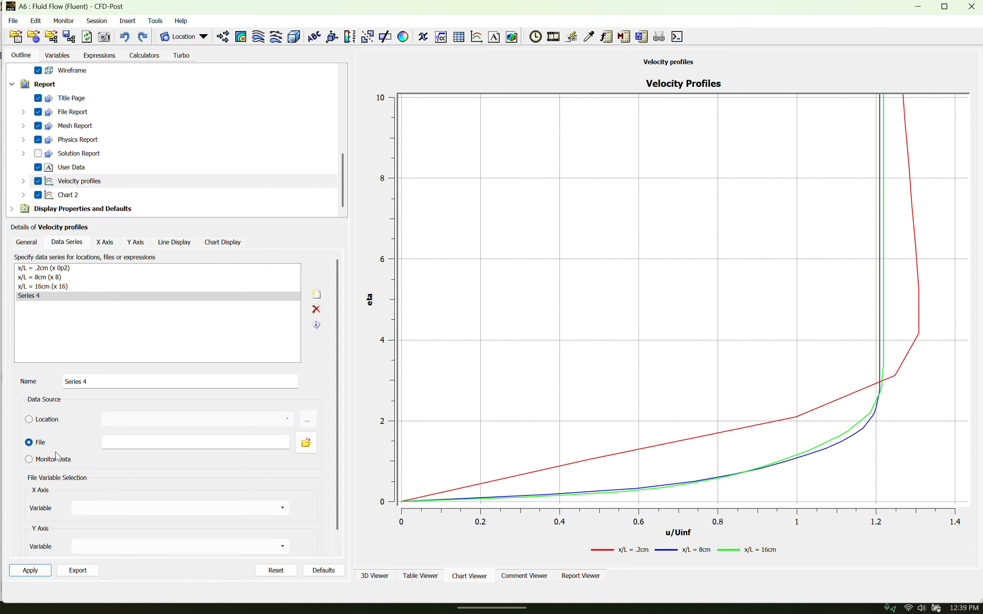